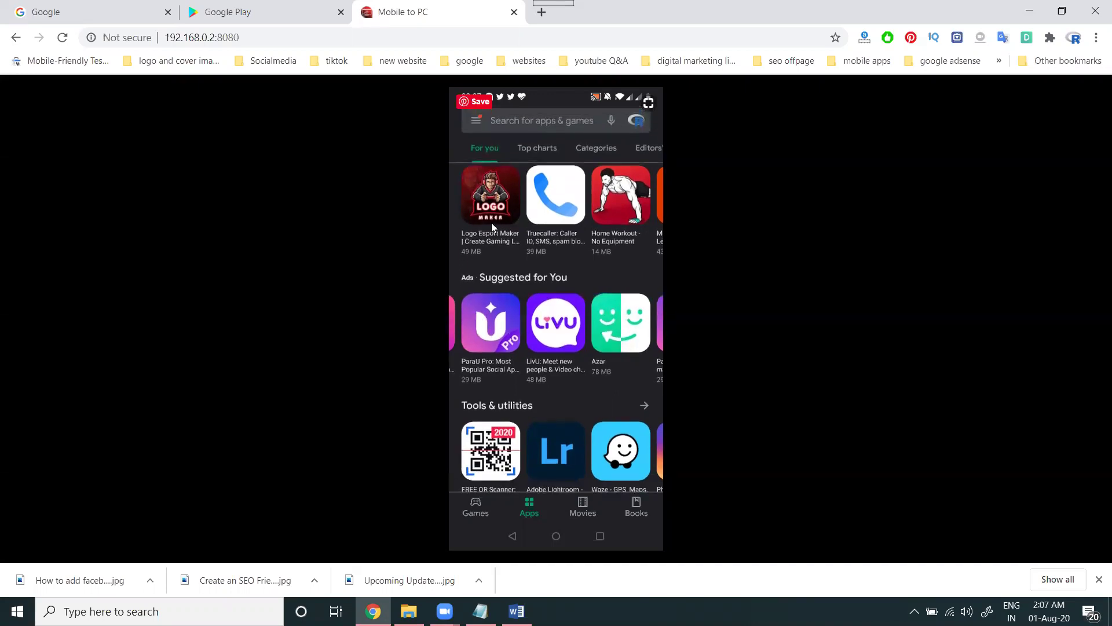
- View the Apps section of the Google Play website and compare it with the Play Store on the mirrored phone
{"action": "left_click", "coordinate": [216, 17]}
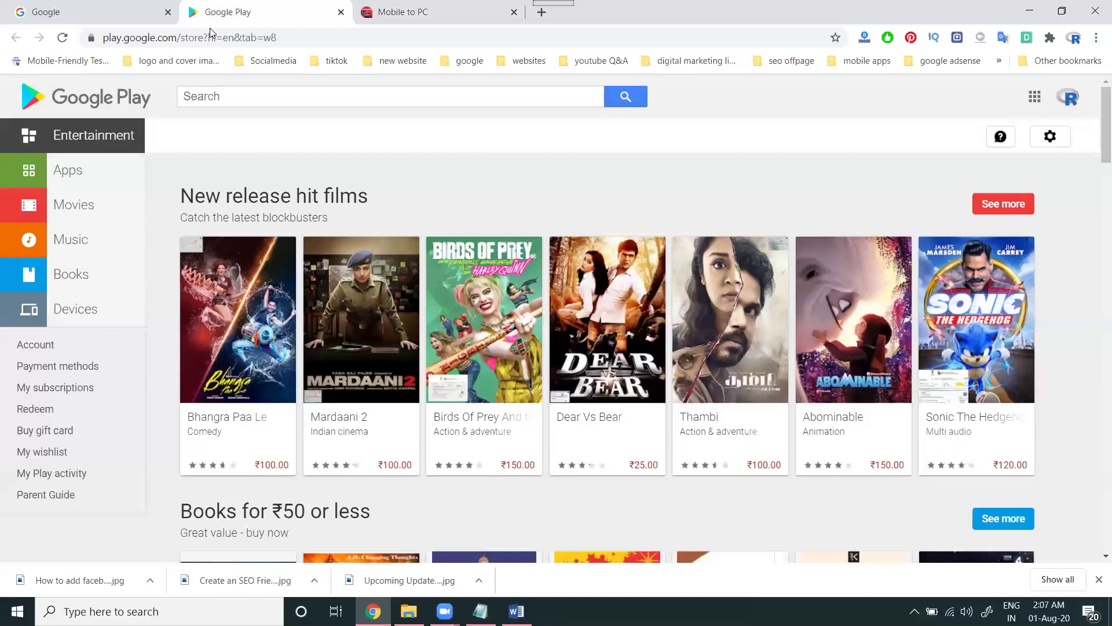
{"action": "left_click", "coordinate": [88, 183]}
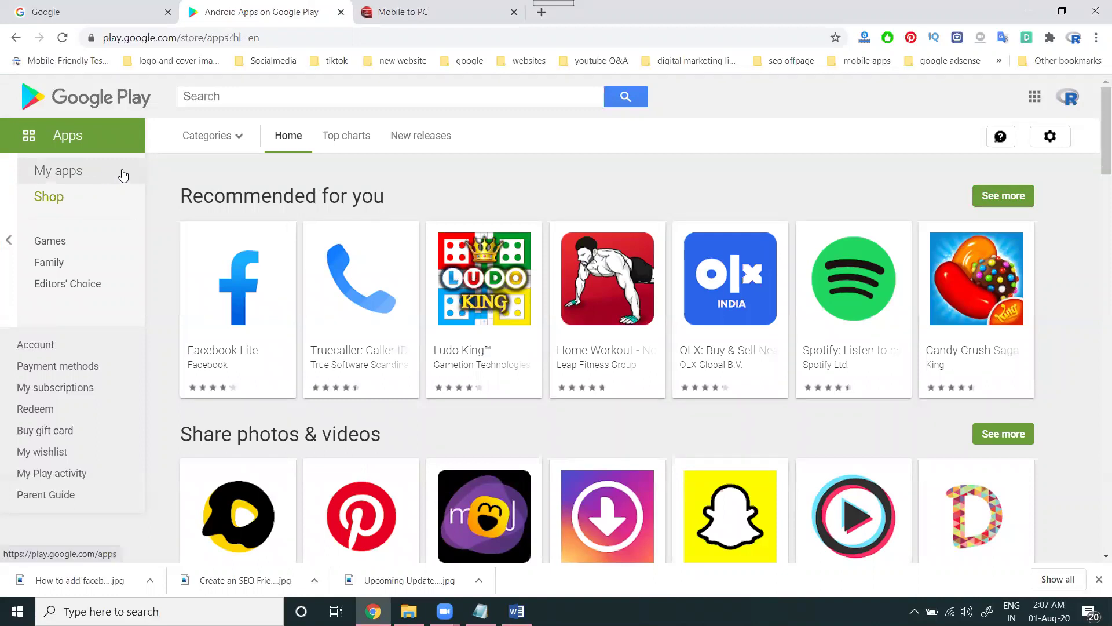
{"action": "left_click", "coordinate": [399, 11]}
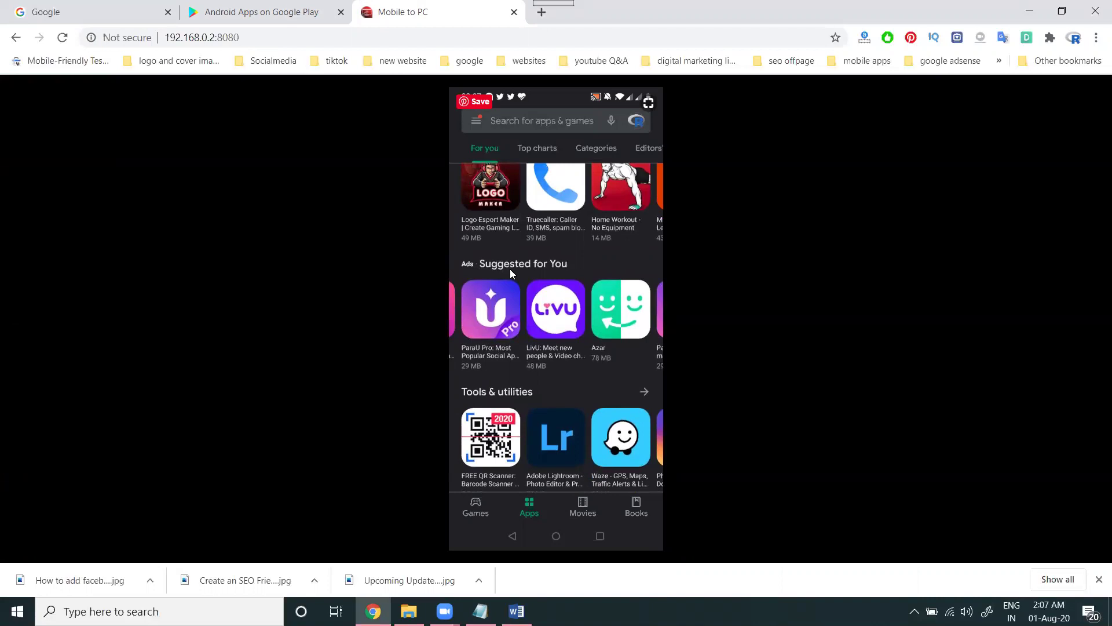
{"action": "left_click", "coordinate": [256, 8]}
- Load google.com/adwords in a new browser tab and sign in to the Google Ads account
{"action": "left_click", "coordinate": [541, 13]}
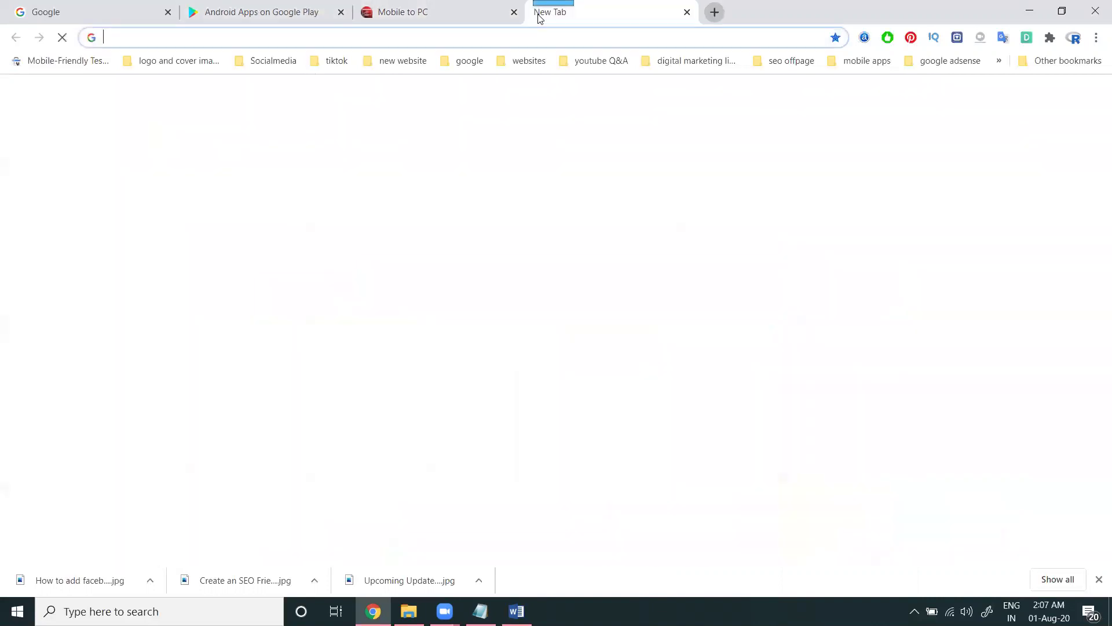
{"action": "type", "text": "google.com"}
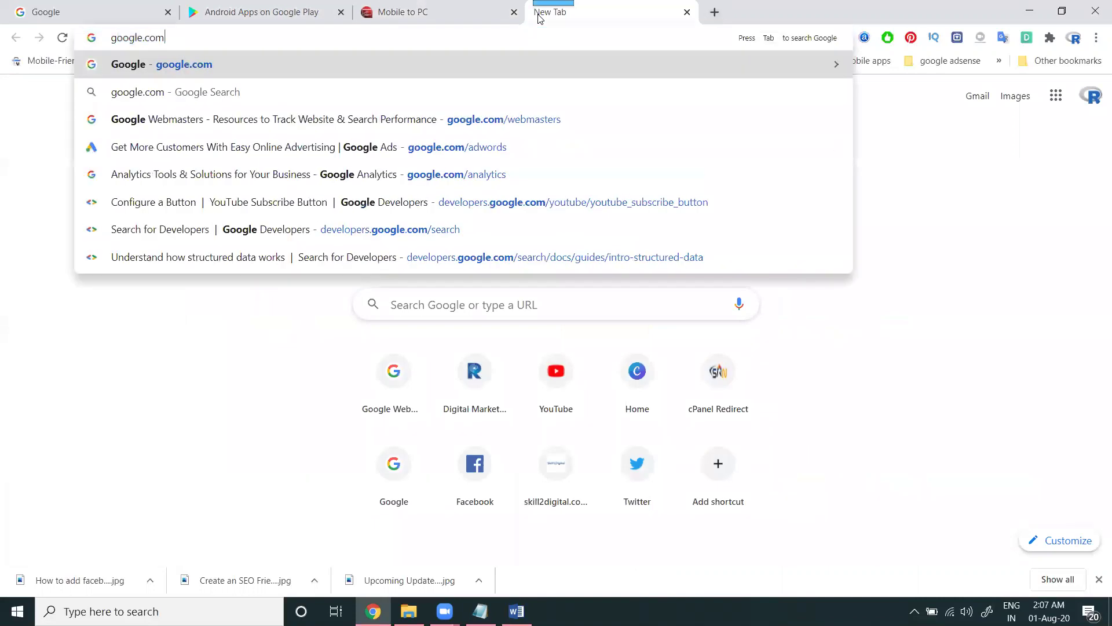
{"action": "type", "text": "/ad"}
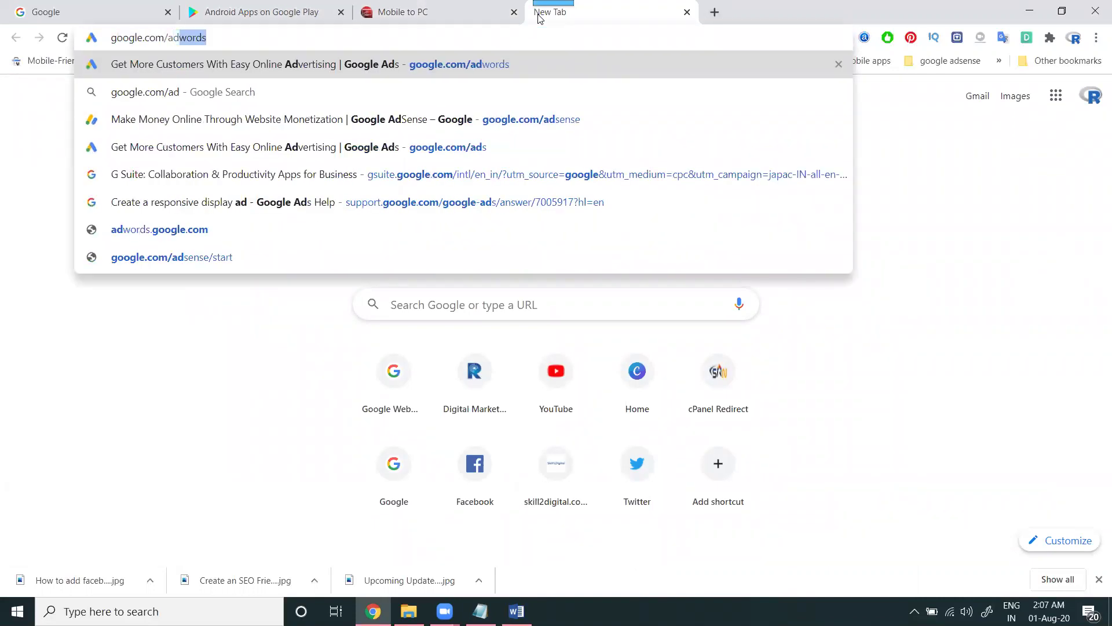
{"action": "key", "text": "Return"}
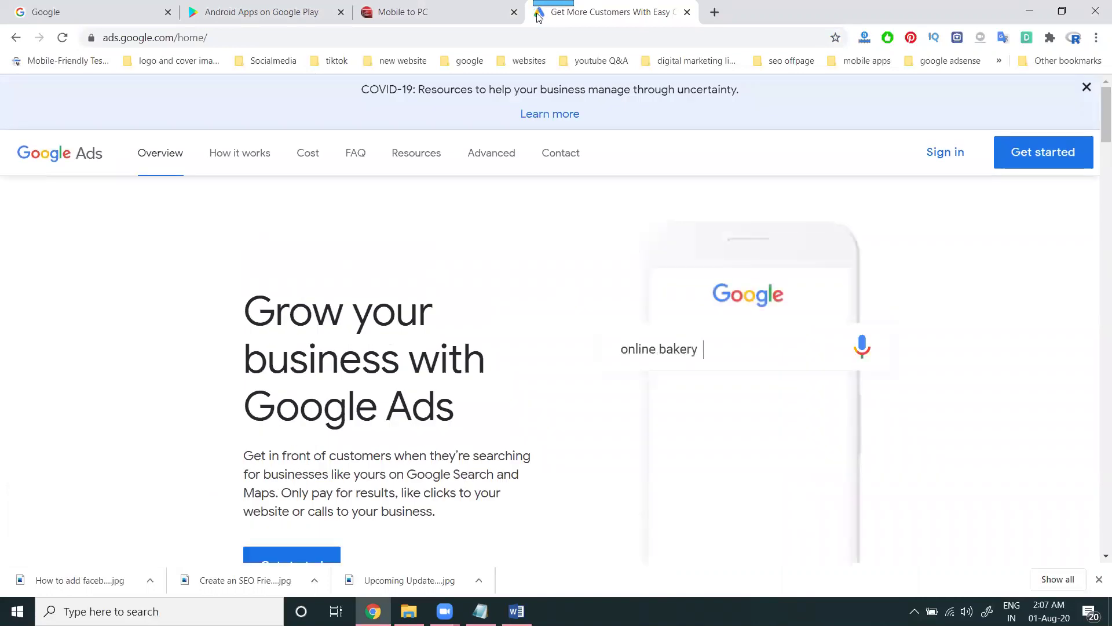
{"action": "left_click", "coordinate": [938, 159]}
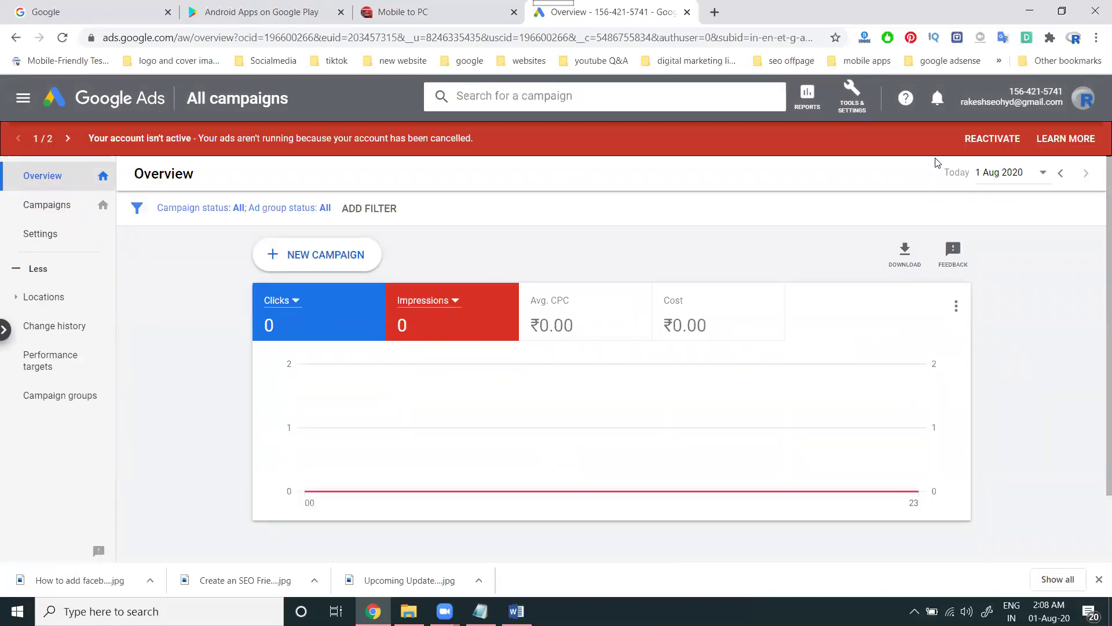
- Start a new campaign without a goal's guidance, select the Search campaign type and review its result options
{"action": "left_click", "coordinate": [313, 254]}
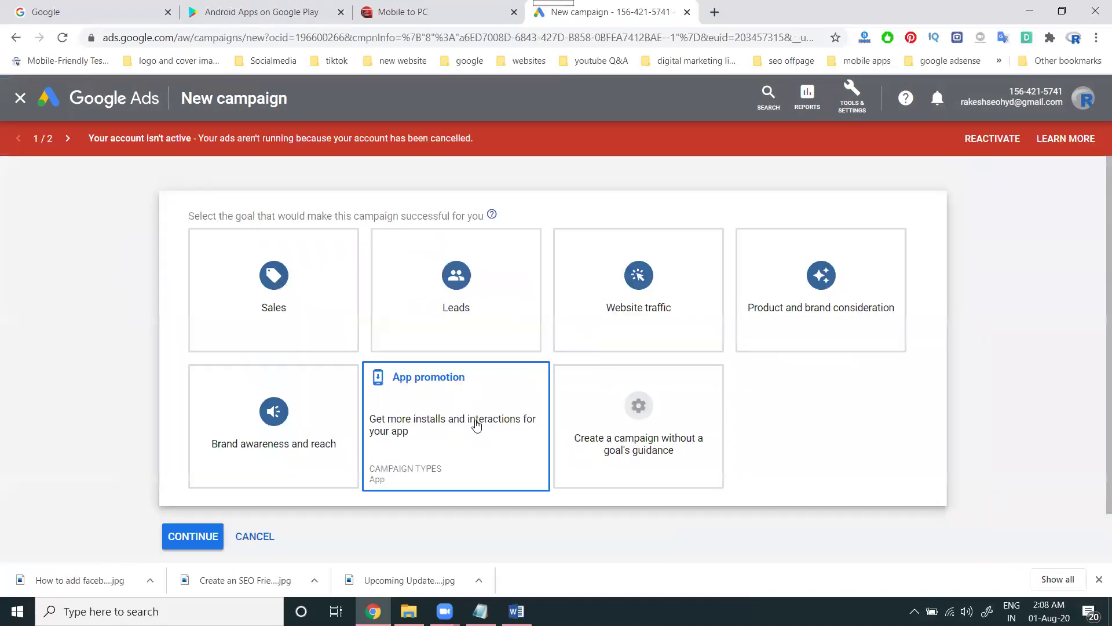
{"action": "scroll", "coordinate": [440, 373], "scroll_direction": "down", "scroll_amount": 1}
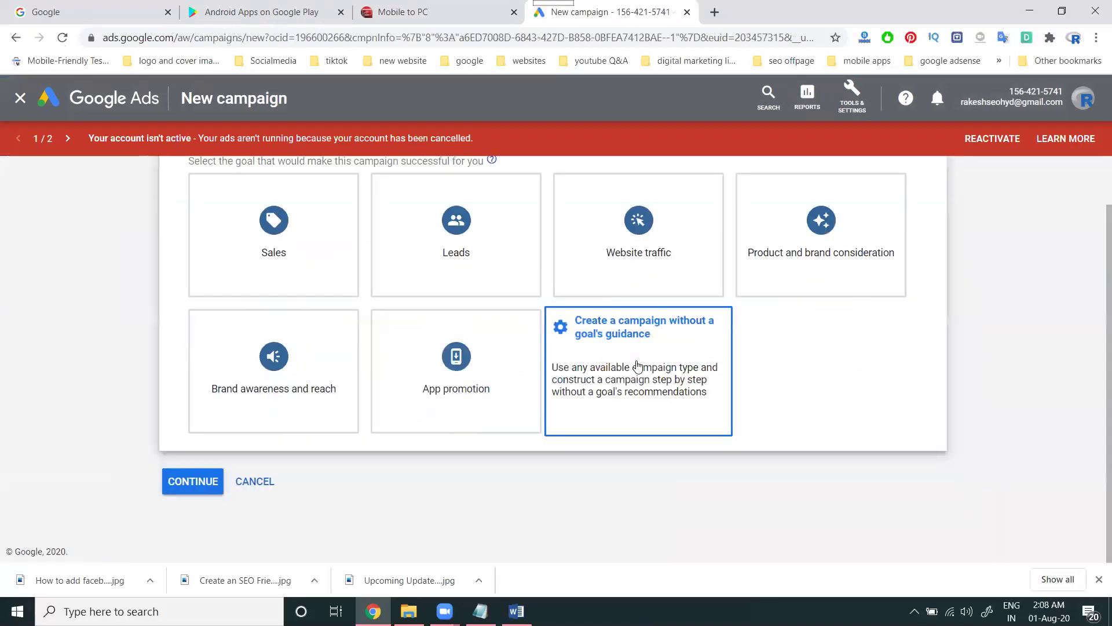
{"action": "left_click", "coordinate": [637, 367]}
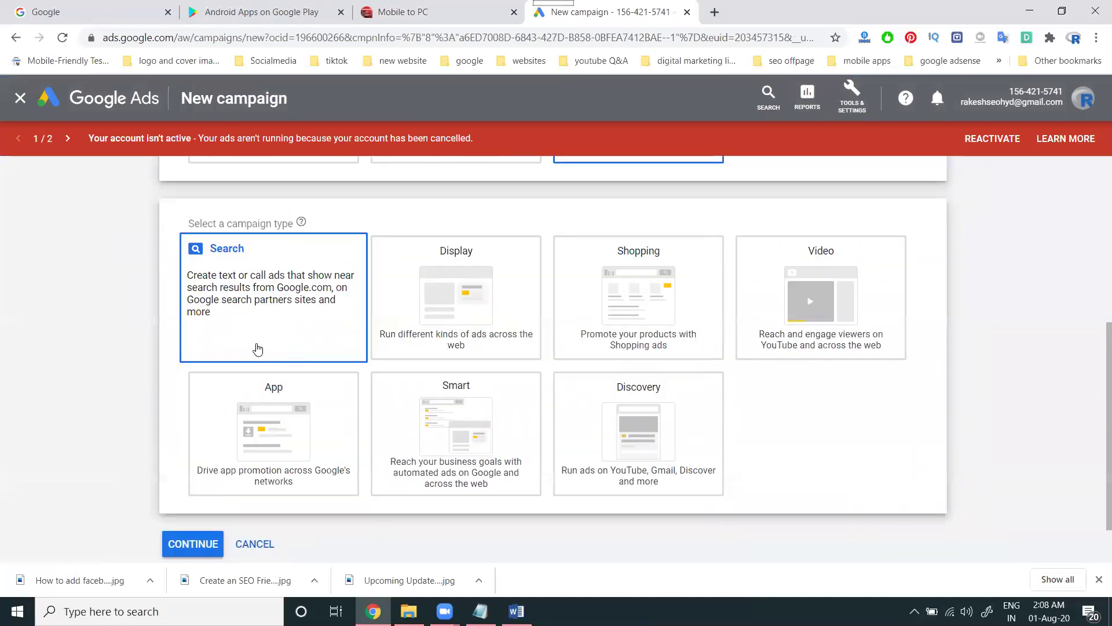
{"action": "left_click", "coordinate": [258, 348]}
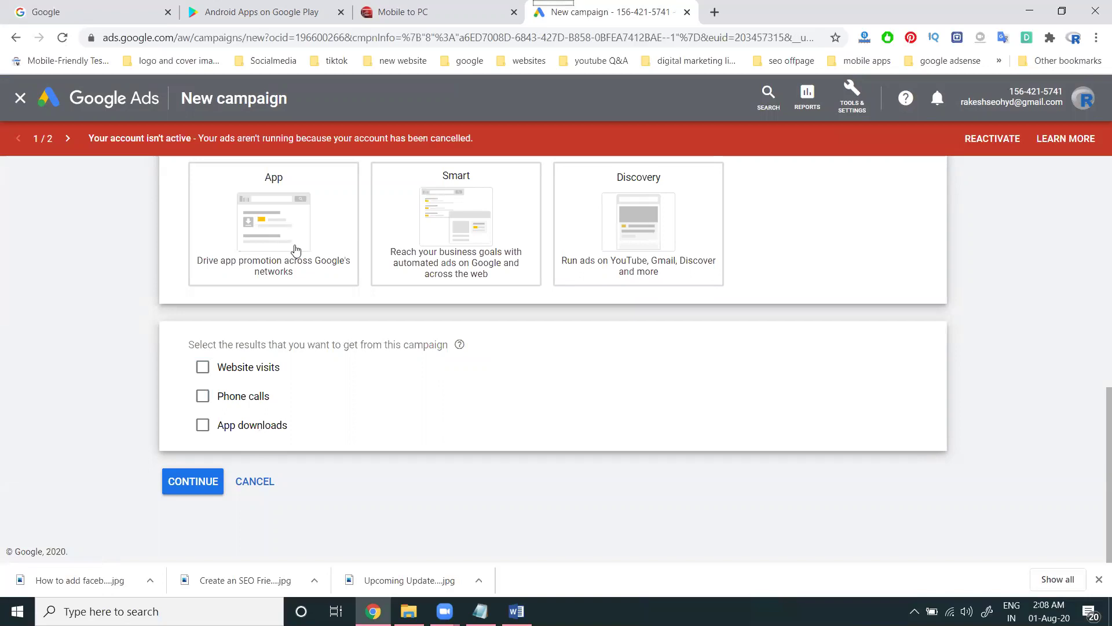
{"action": "scroll", "coordinate": [290, 245], "scroll_direction": "up", "scroll_amount": 3}
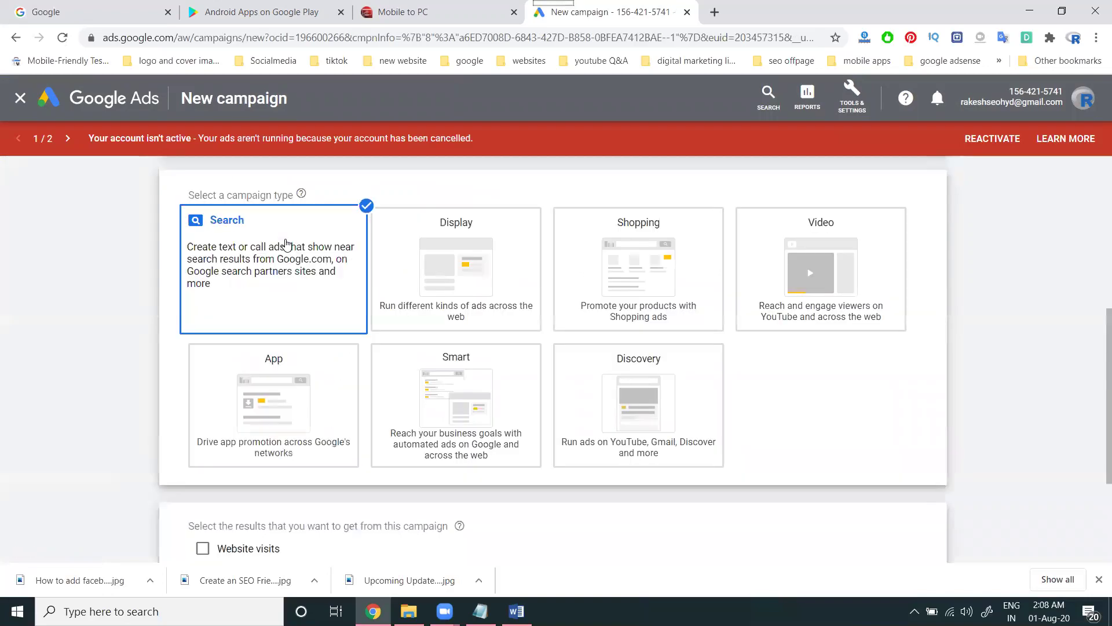
{"action": "scroll", "coordinate": [186, 243], "scroll_direction": "down", "scroll_amount": 3}
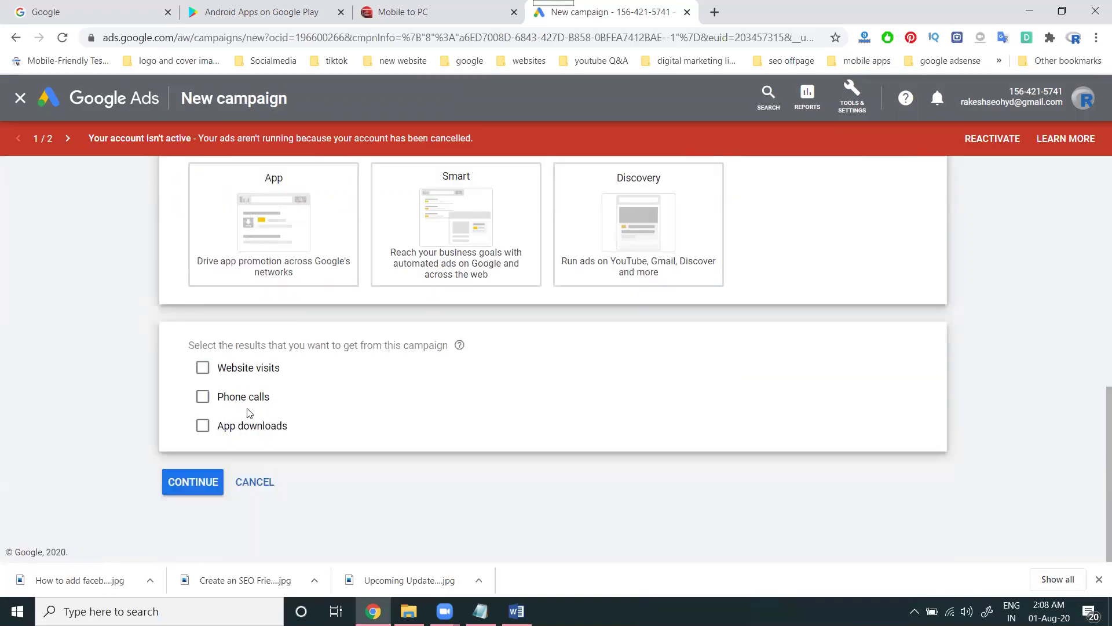
- Open YouTube in a new browser tab and browse the uploaded videos of the signed-in account's own channel
{"action": "left_click", "coordinate": [715, 12]}
{"action": "type", "text": "y"}
{"action": "key", "text": "Return"}
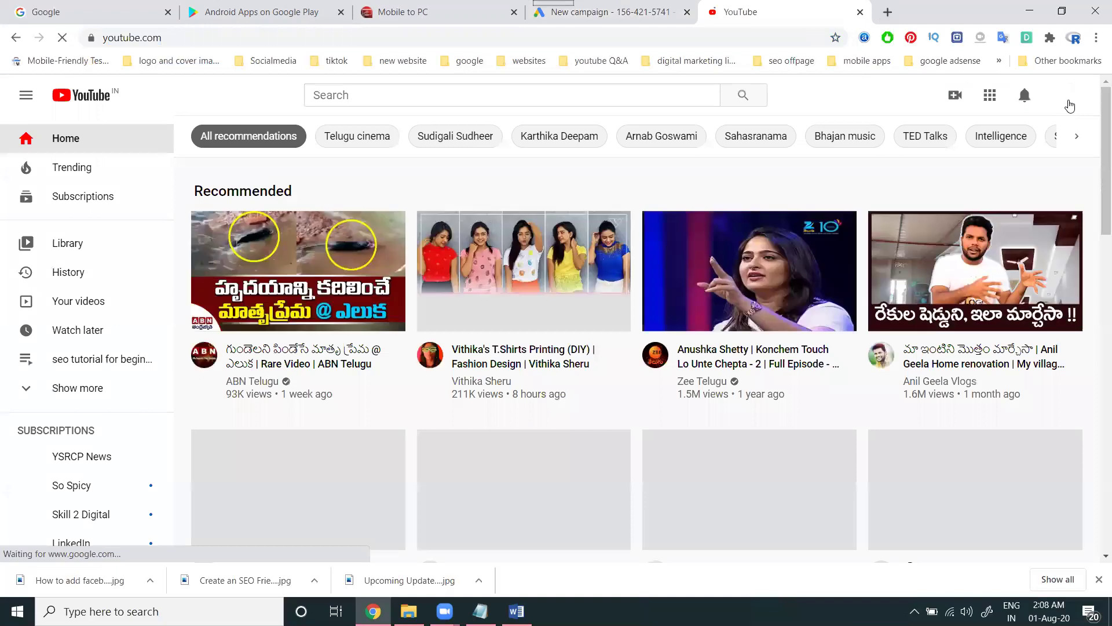
{"action": "left_click", "coordinate": [1065, 96]}
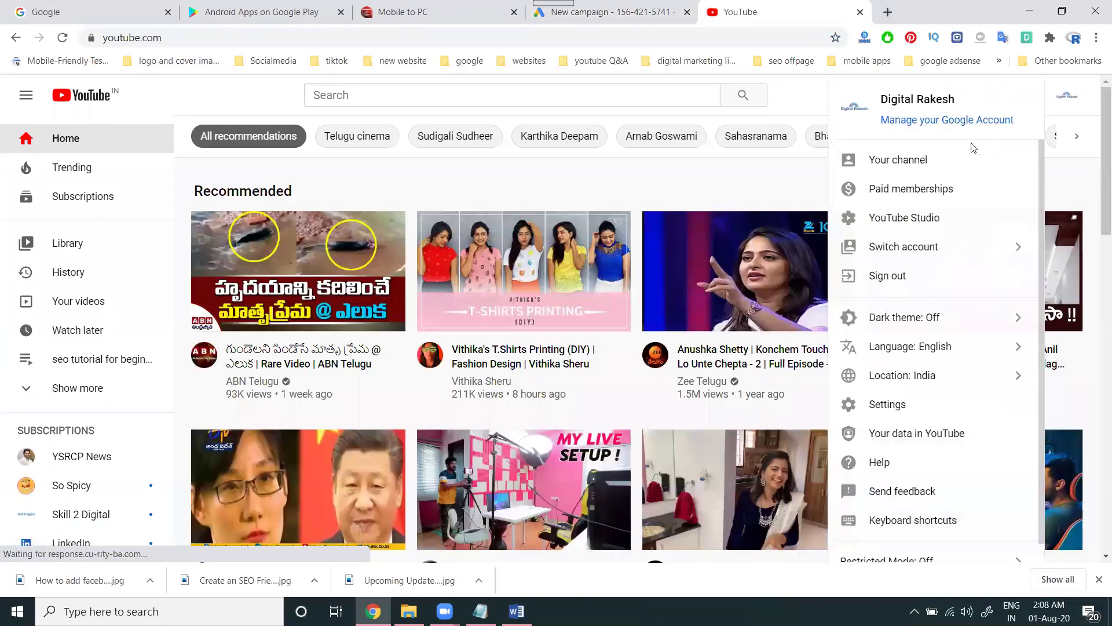
{"action": "left_click", "coordinate": [938, 161]}
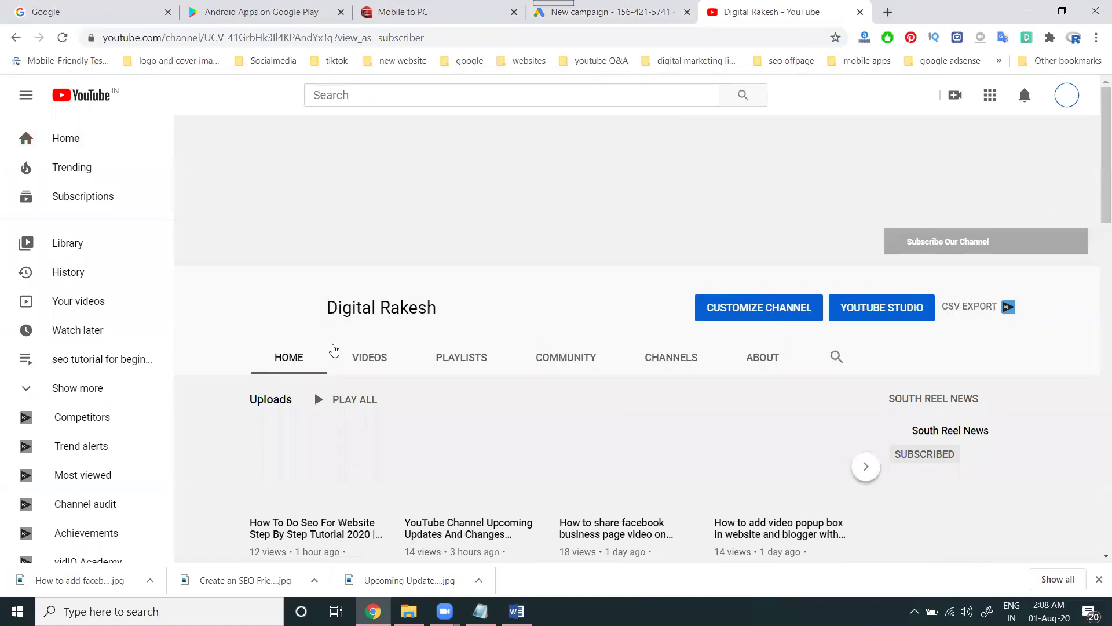
{"action": "left_click", "coordinate": [368, 357]}
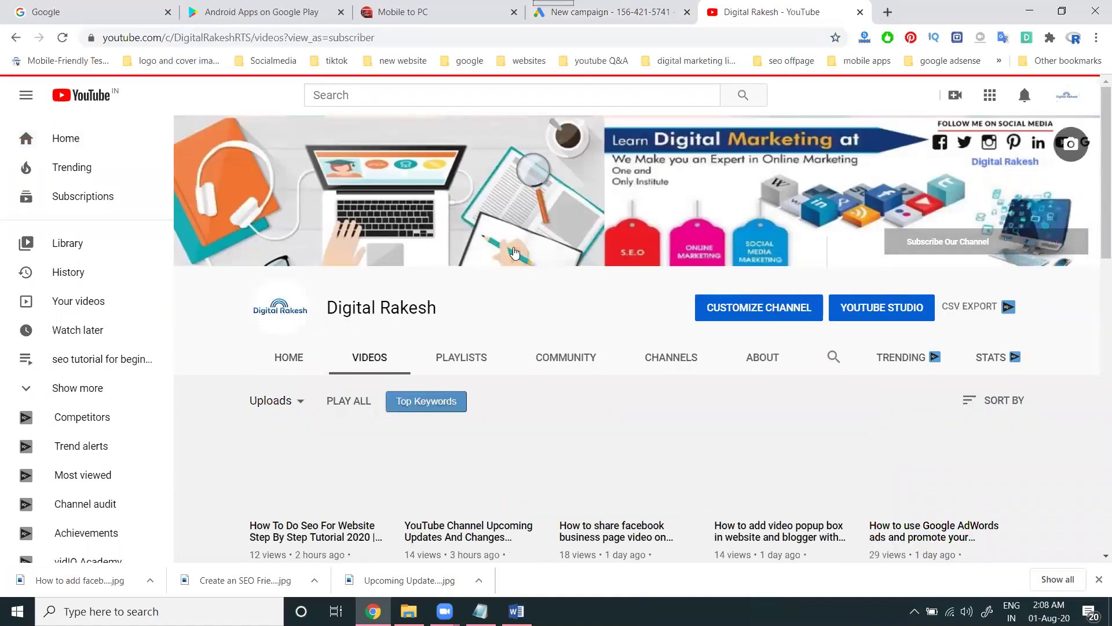
{"action": "scroll", "coordinate": [429, 325], "scroll_direction": "down", "scroll_amount": 4}
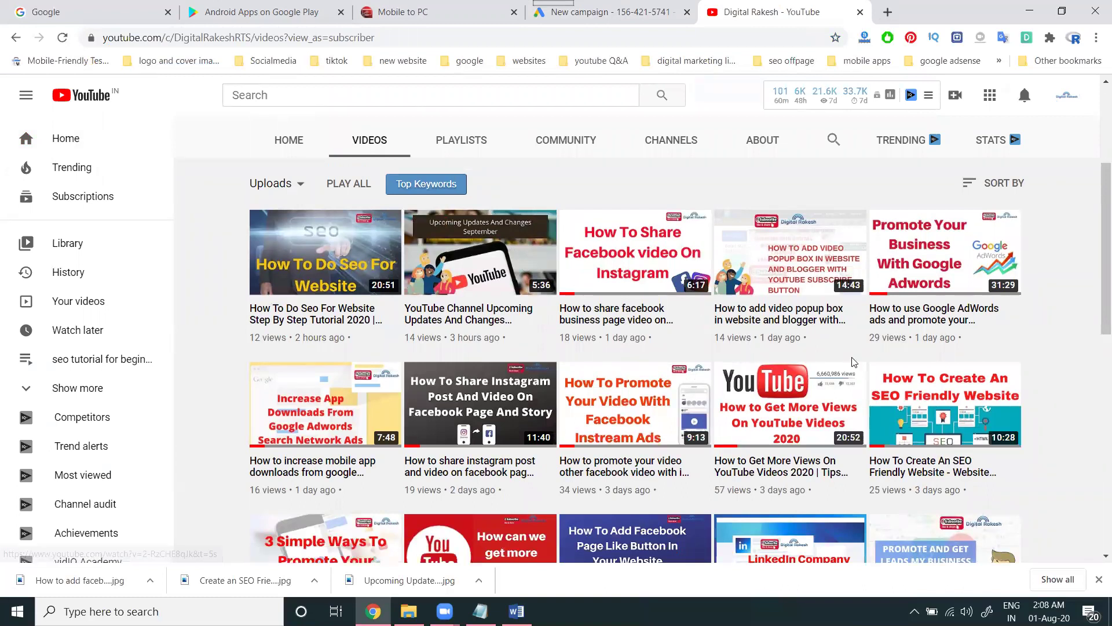
{"action": "scroll", "coordinate": [294, 291], "scroll_direction": "down", "scroll_amount": 2}
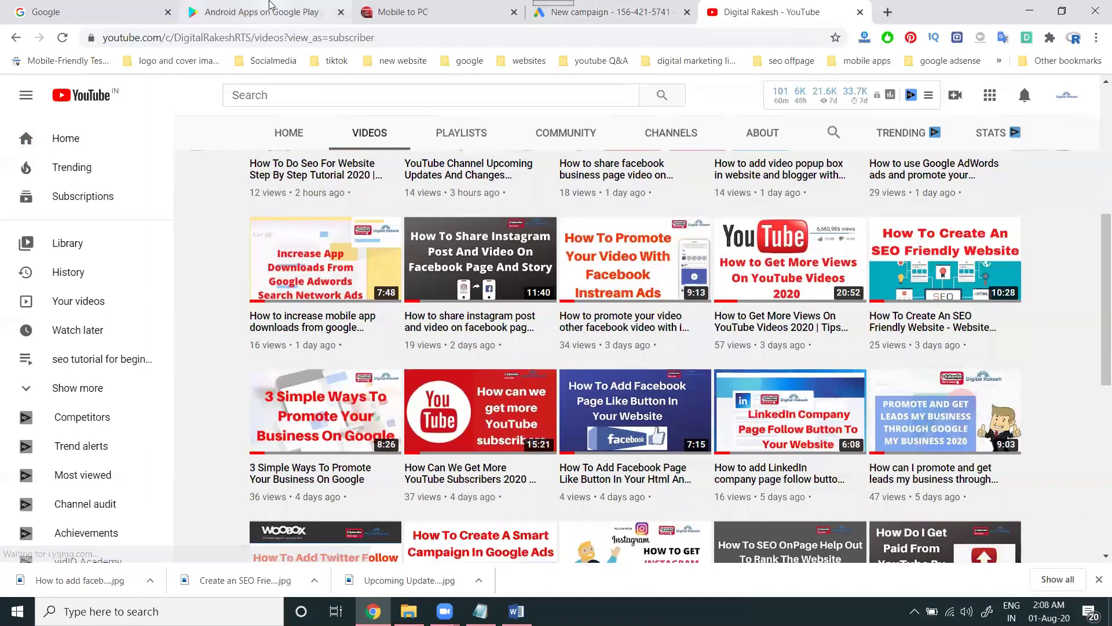
- Change the new campaign's type to App and close the Mobile to PC browser tab
{"action": "left_click", "coordinate": [269, 6]}
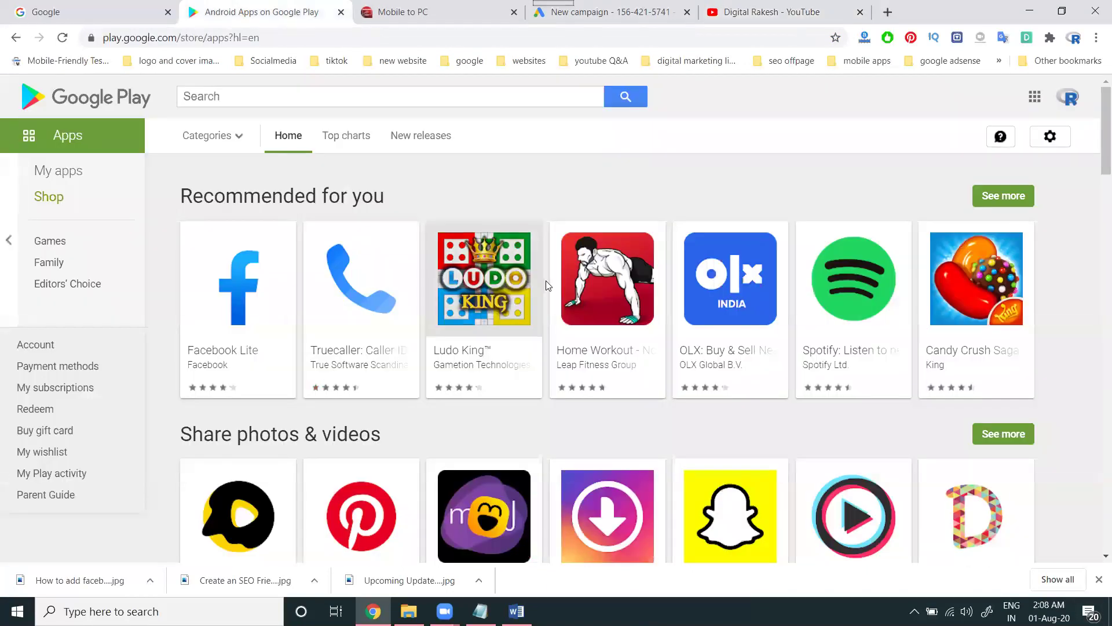
{"action": "left_click", "coordinate": [608, 6]}
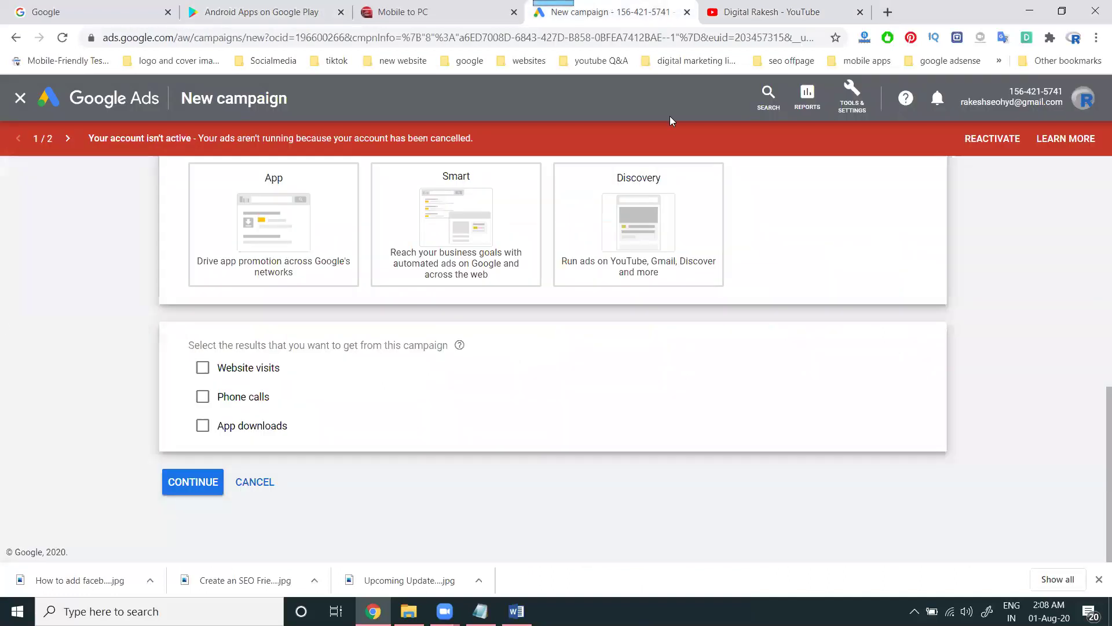
{"action": "left_click", "coordinate": [288, 258]}
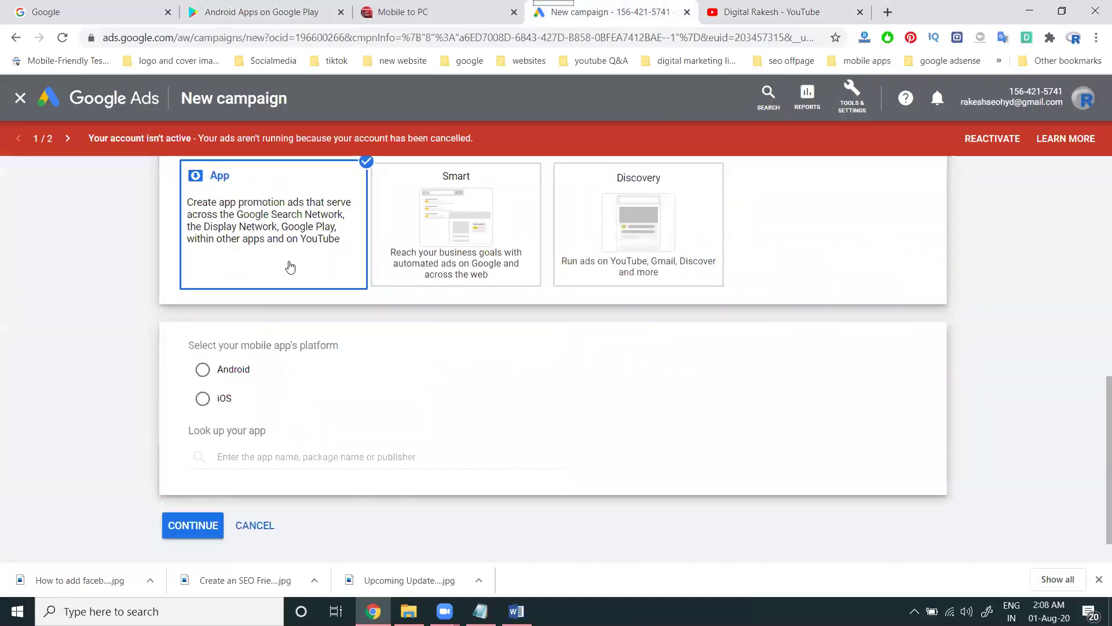
{"action": "scroll", "coordinate": [329, 378], "scroll_direction": "down", "scroll_amount": 1}
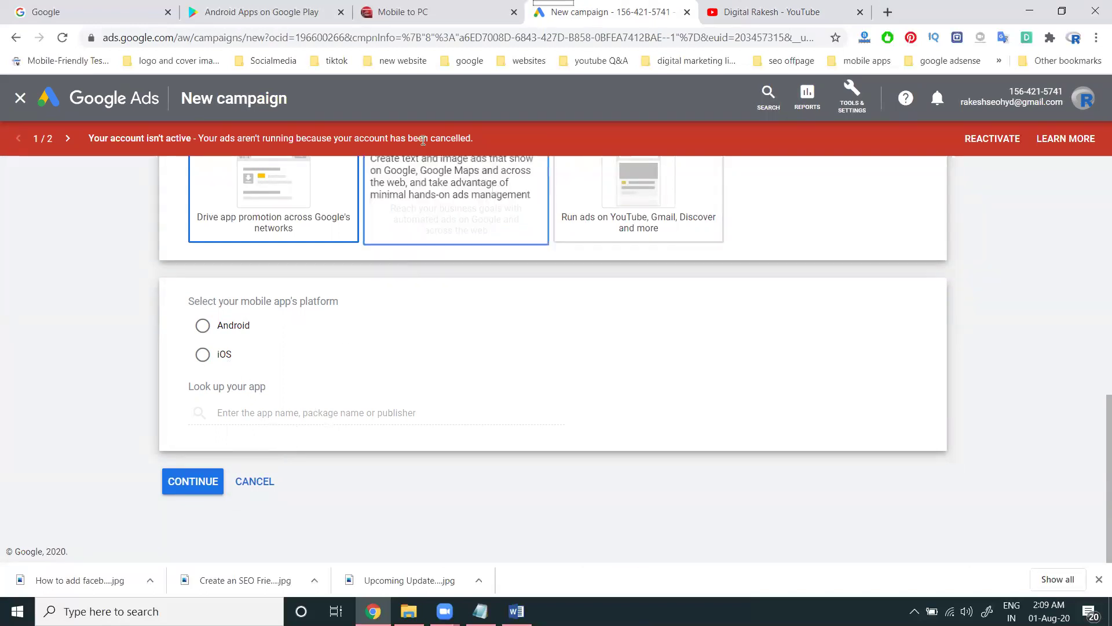
{"action": "left_click", "coordinate": [513, 13]}
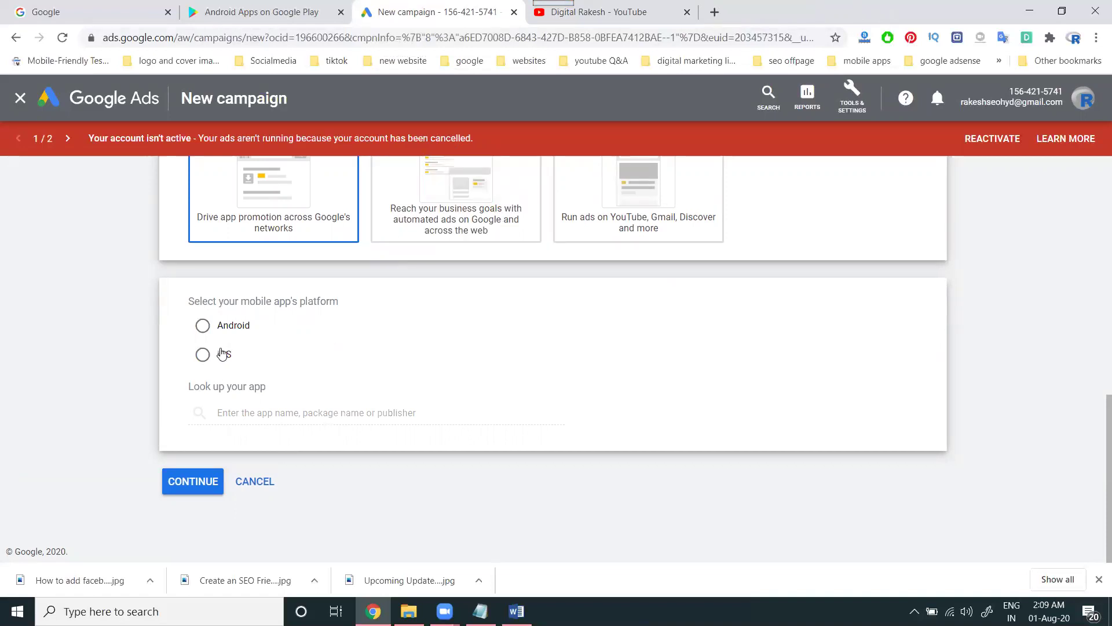
- Set the app platform to iOS, look up "cricket", choose the Cricket Hero app and continue to the campaign settings
{"action": "left_click", "coordinate": [206, 357]}
{"action": "left_click", "coordinate": [277, 10]}
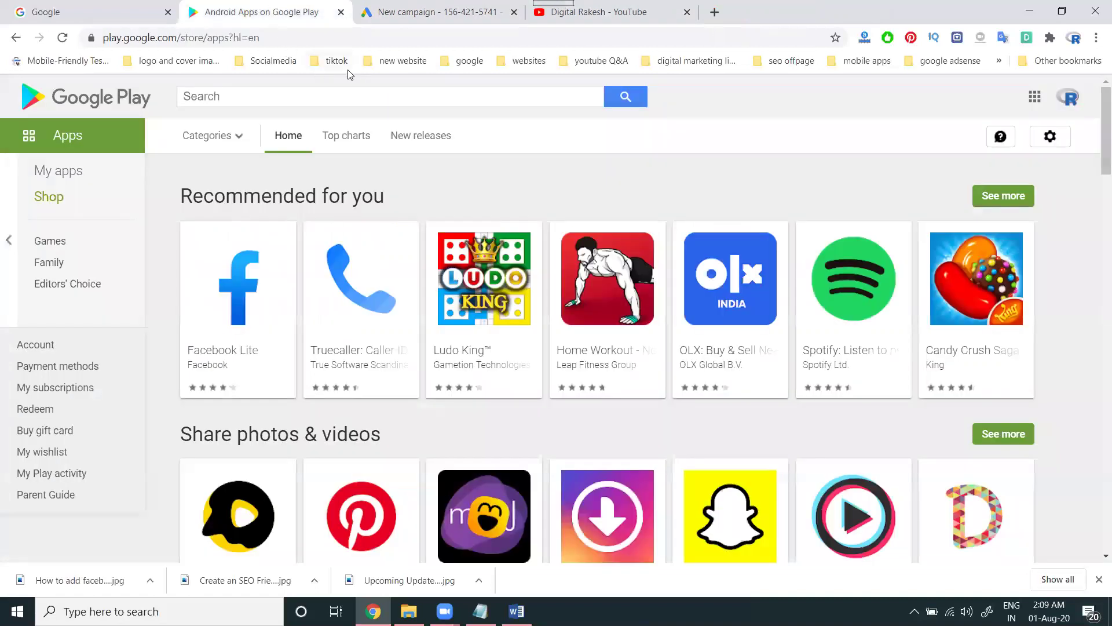
{"action": "left_click", "coordinate": [471, 13]}
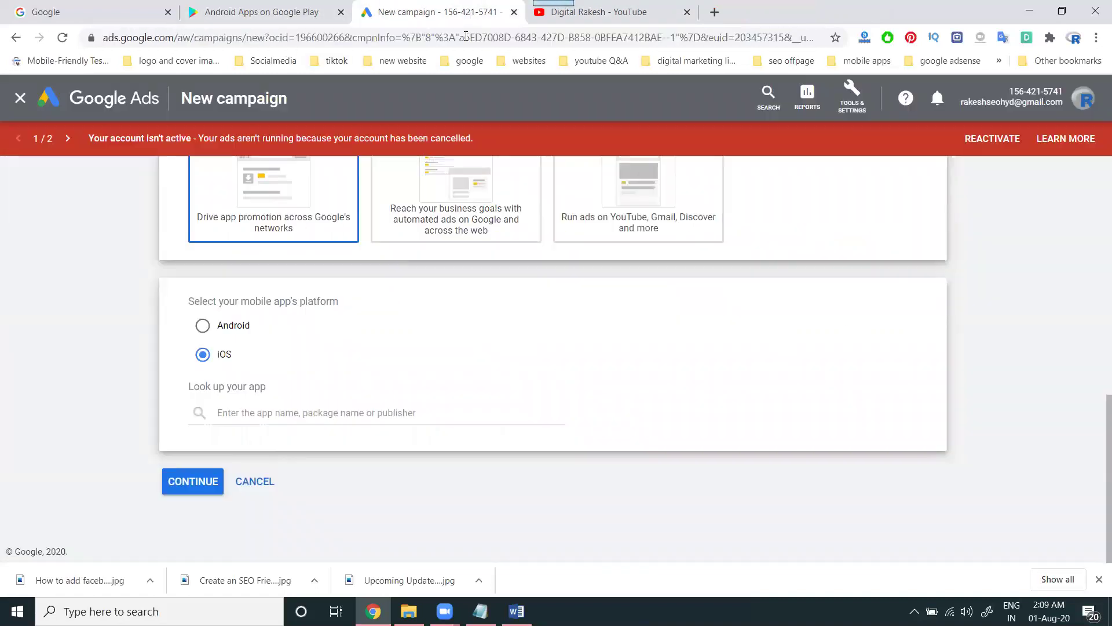
{"action": "left_click", "coordinate": [291, 412]}
{"action": "type", "text": "cricket"}
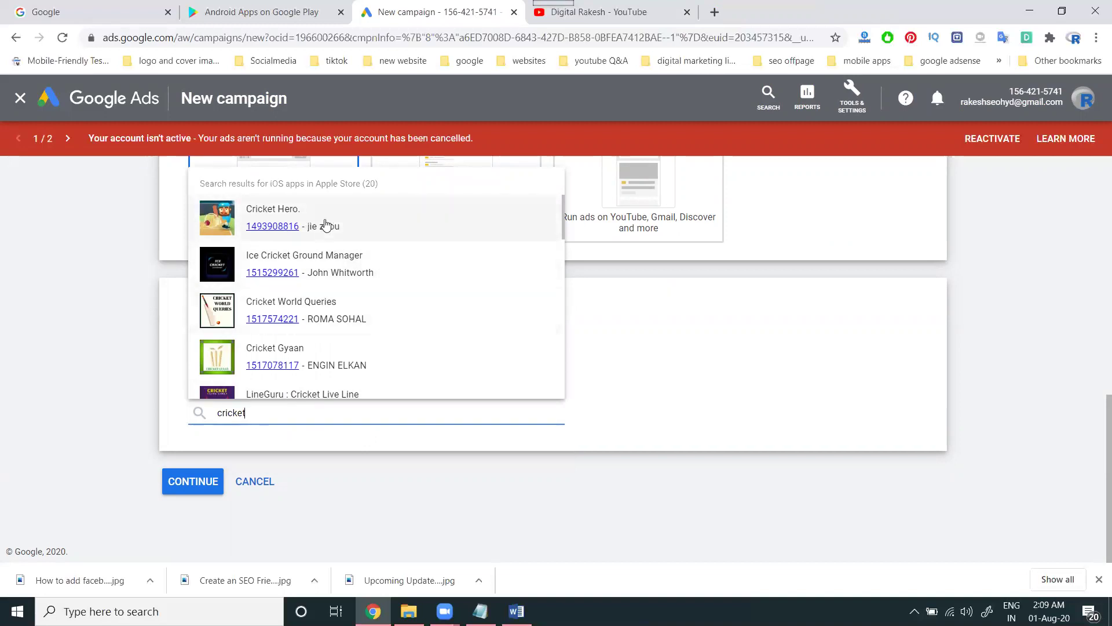
{"action": "left_click", "coordinate": [326, 225]}
{"action": "left_click", "coordinate": [199, 481]}
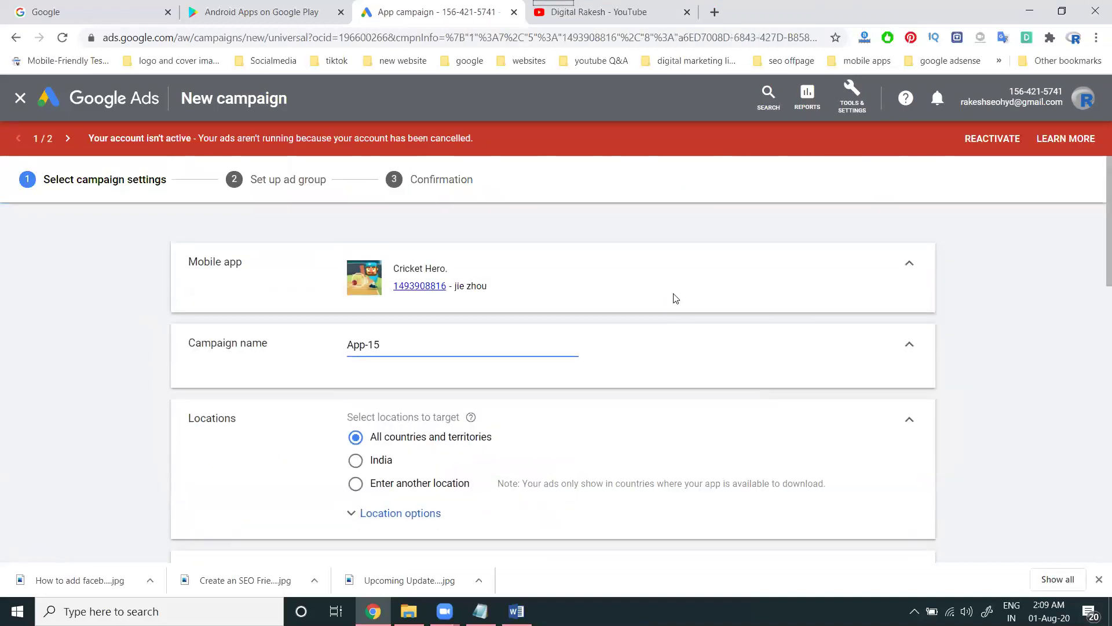
- Copy the app name from the campaign settings and search Google for "Cricket Hero appstore"
{"action": "triple_click", "coordinate": [415, 268]}
{"action": "key", "text": "ctrl+c"}
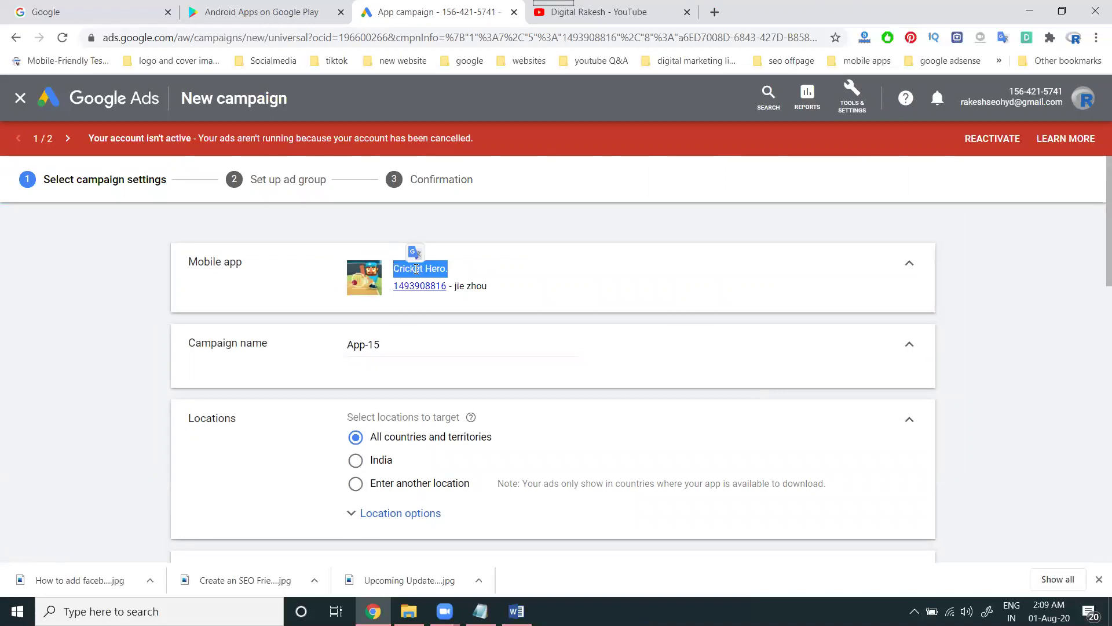
{"action": "left_click", "coordinate": [87, 12]}
{"action": "left_click", "coordinate": [403, 288]}
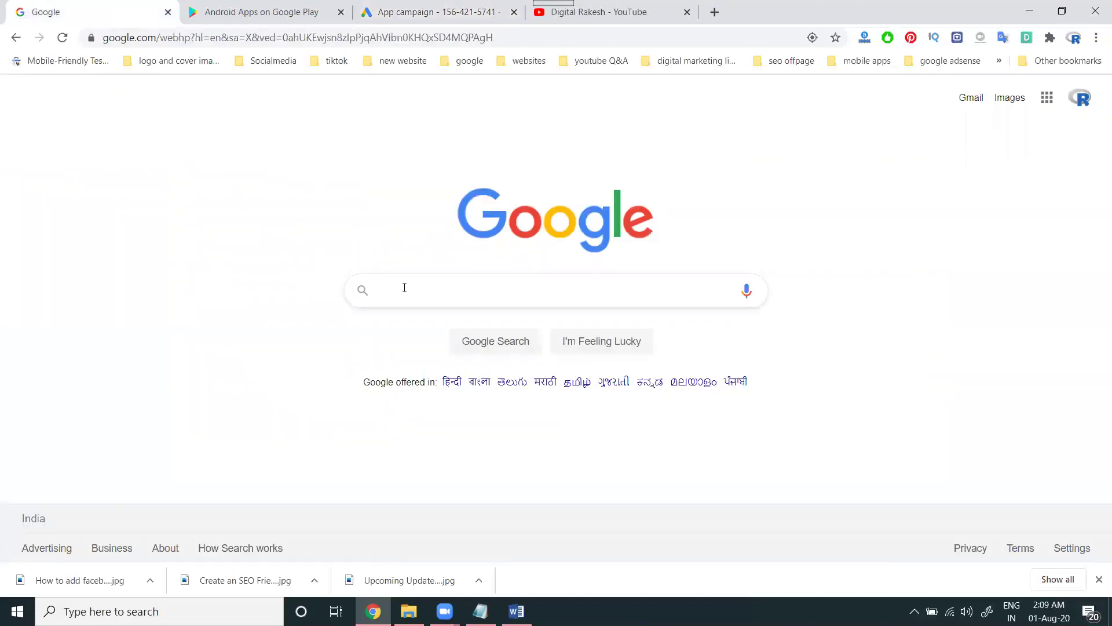
{"action": "key", "text": "ctrl+v"}
{"action": "key", "text": "BackSpace"}
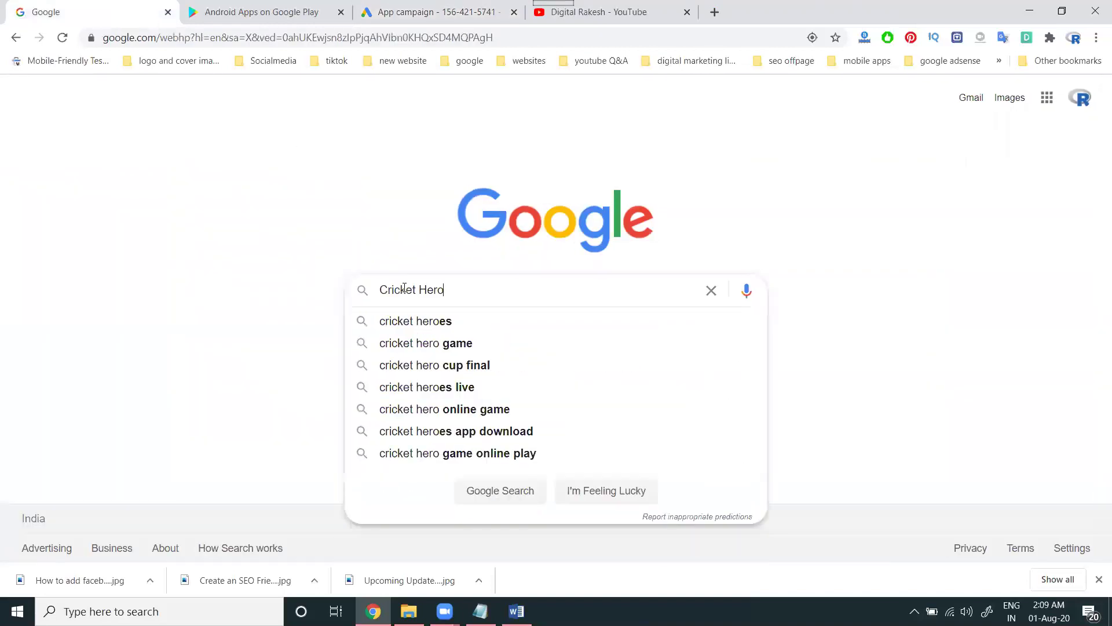
{"action": "type", "text": "apps"}
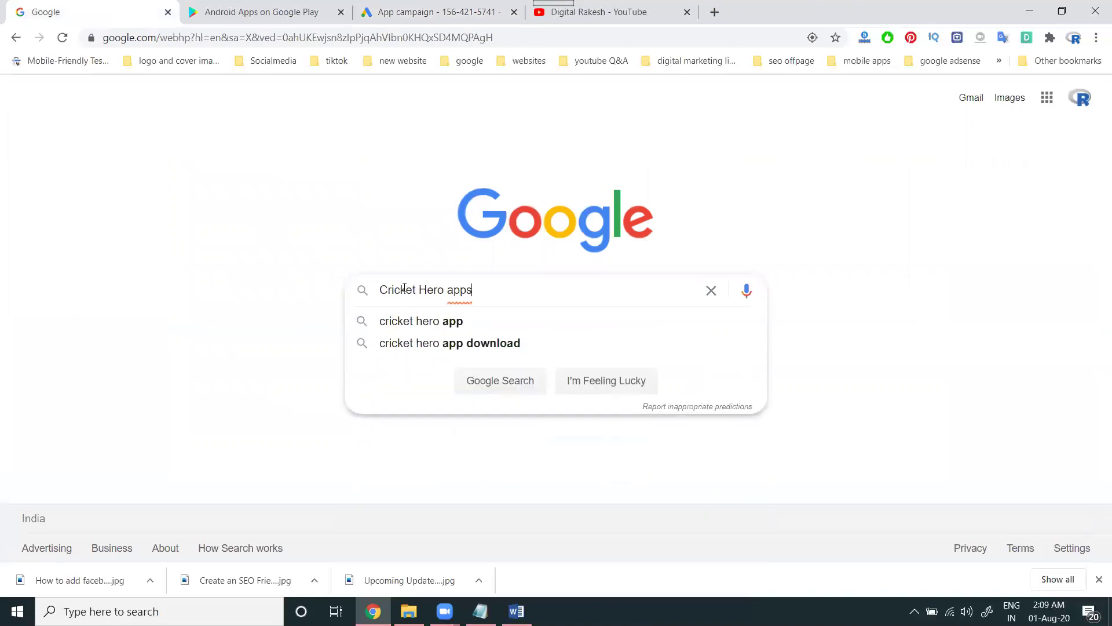
{"action": "type", "text": "tore"}
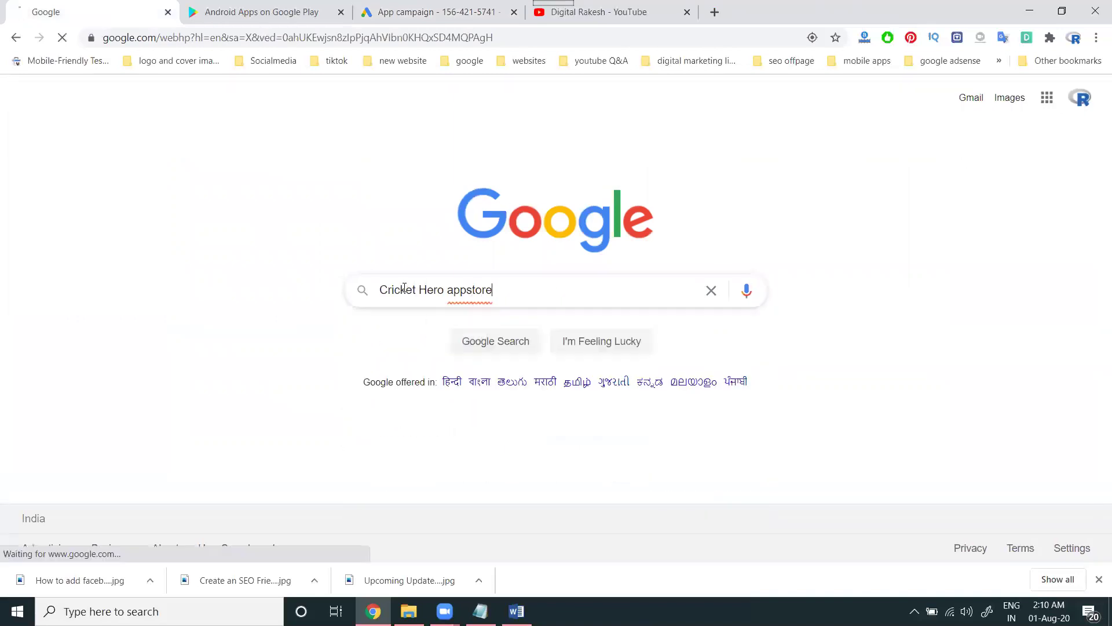
{"action": "key", "text": "Return"}
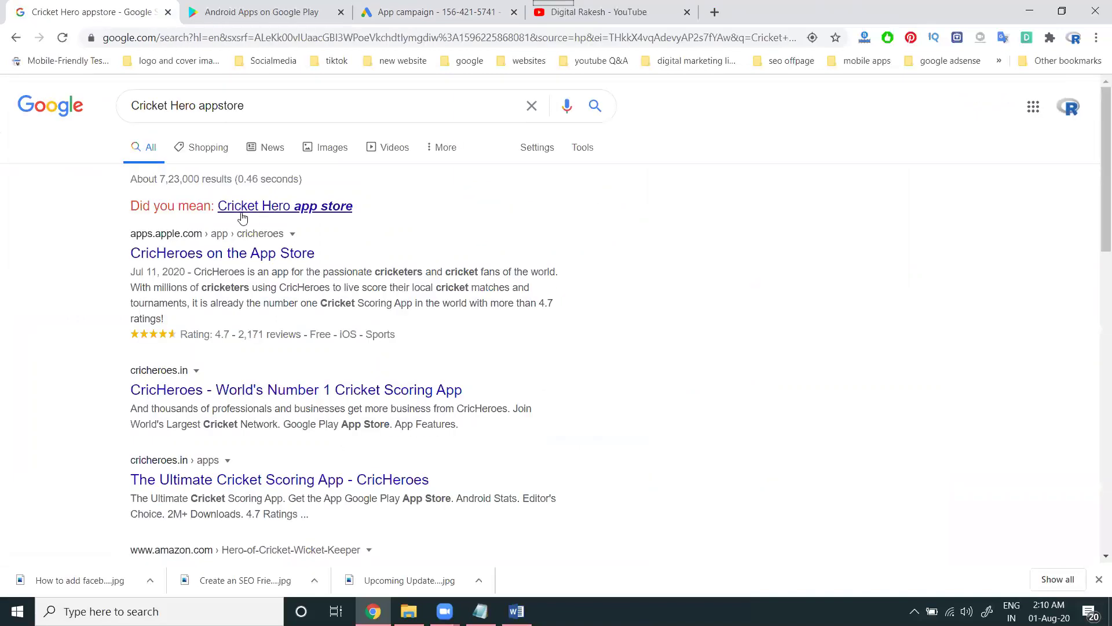
- Open the CricHeroes App Store result in a new tab and examine its screenshots, ratings and app information
{"action": "middle_click", "coordinate": [223, 253]}
{"action": "left_click", "coordinate": [58, 106]}
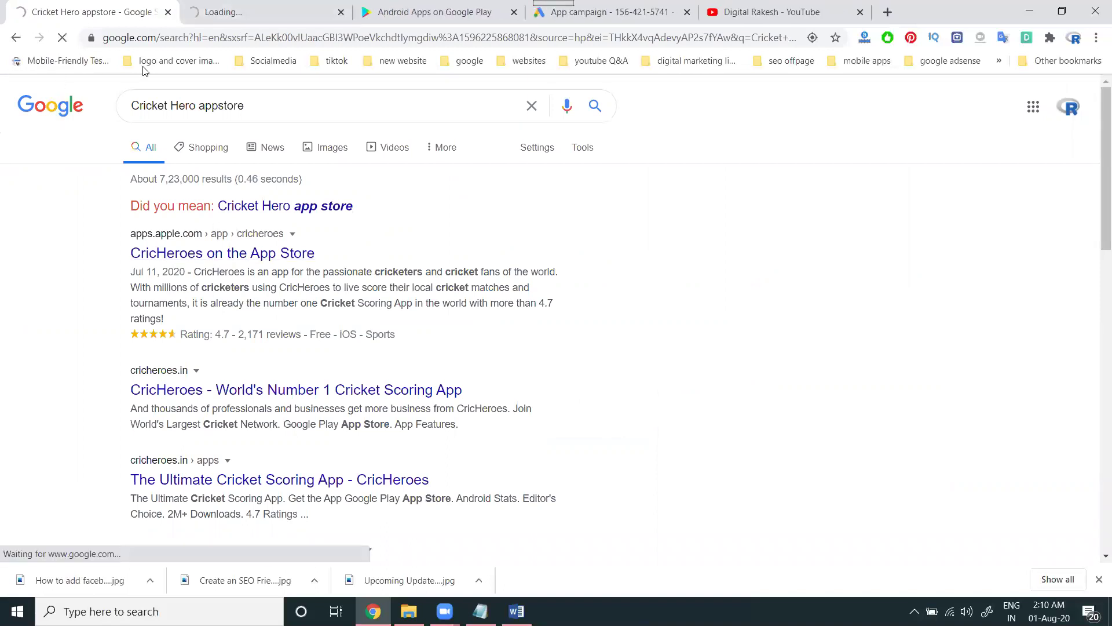
{"action": "left_click", "coordinate": [238, 11]}
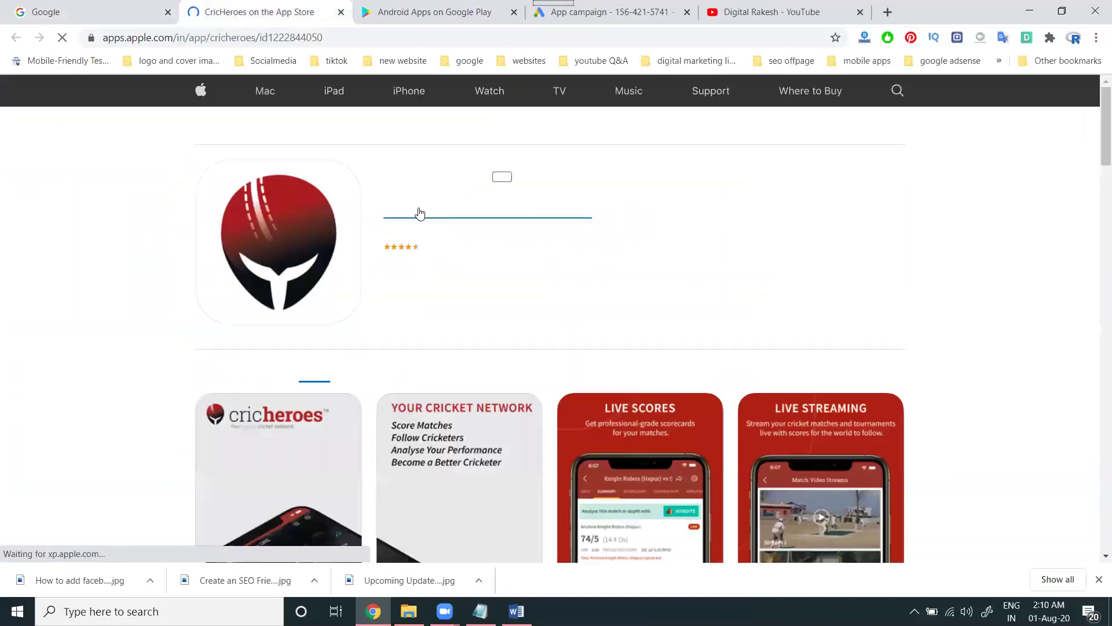
{"action": "scroll", "coordinate": [418, 212], "scroll_direction": "down", "scroll_amount": 4}
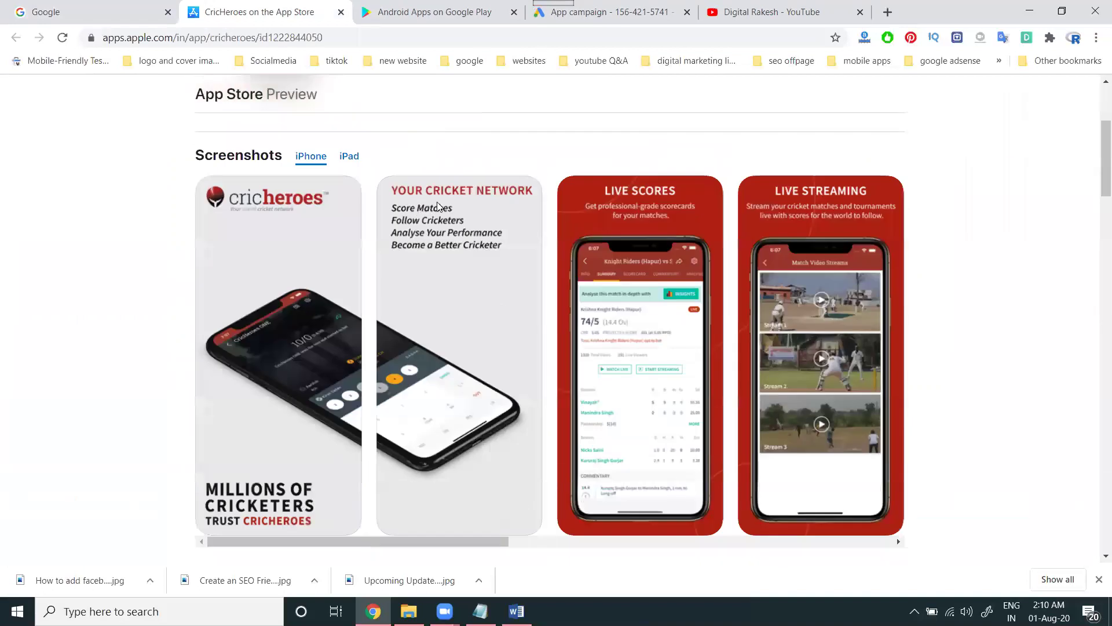
{"action": "scroll", "coordinate": [429, 209], "scroll_direction": "up", "scroll_amount": 4}
{"action": "scroll", "coordinate": [493, 304], "scroll_direction": "down", "scroll_amount": 4}
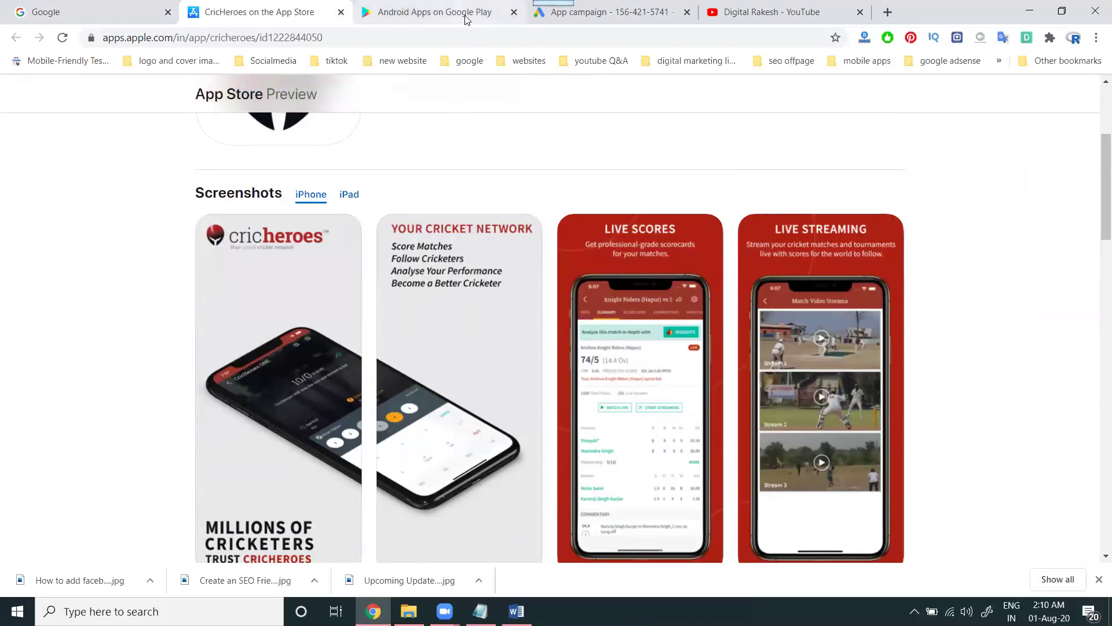
{"action": "scroll", "coordinate": [874, 290], "scroll_direction": "down", "scroll_amount": 5}
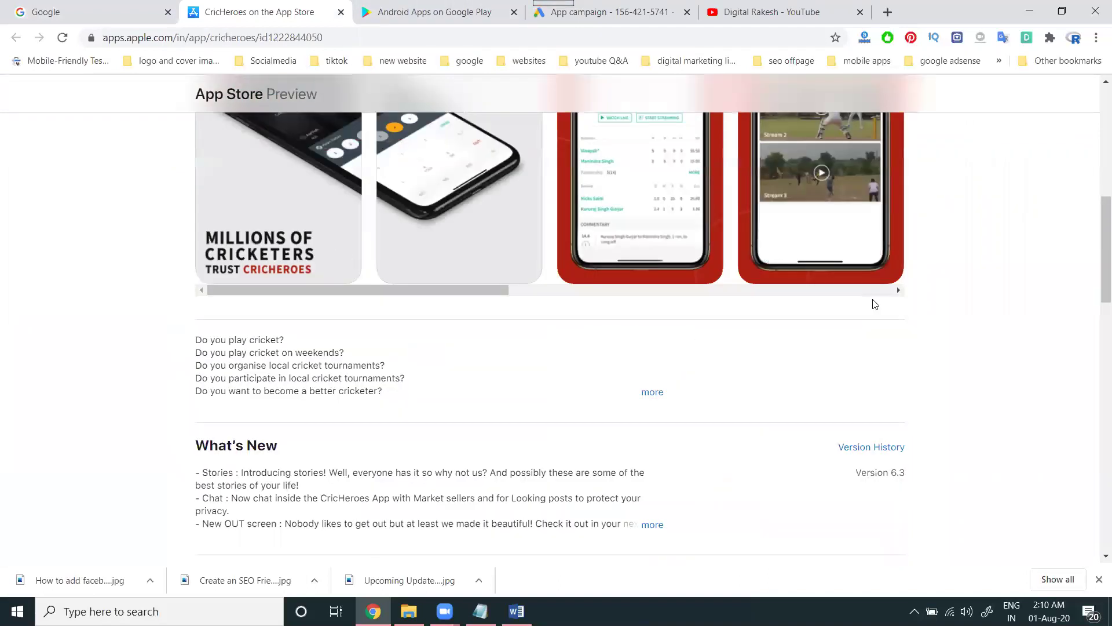
{"action": "scroll", "coordinate": [872, 304], "scroll_direction": "down", "scroll_amount": 6}
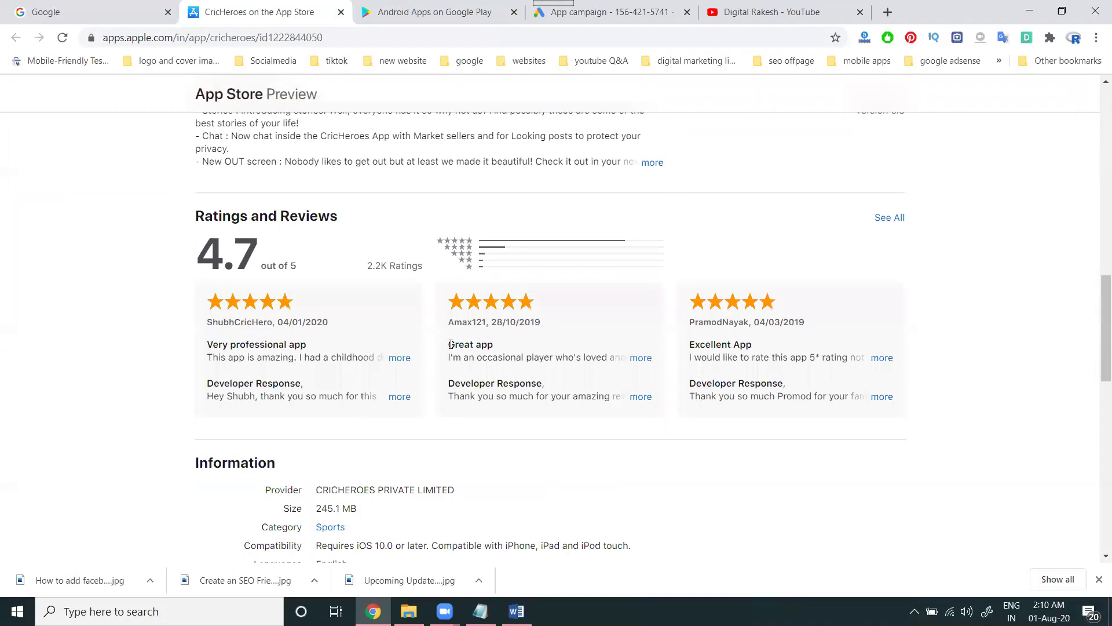
{"action": "scroll", "coordinate": [451, 344], "scroll_direction": "down", "scroll_amount": 2}
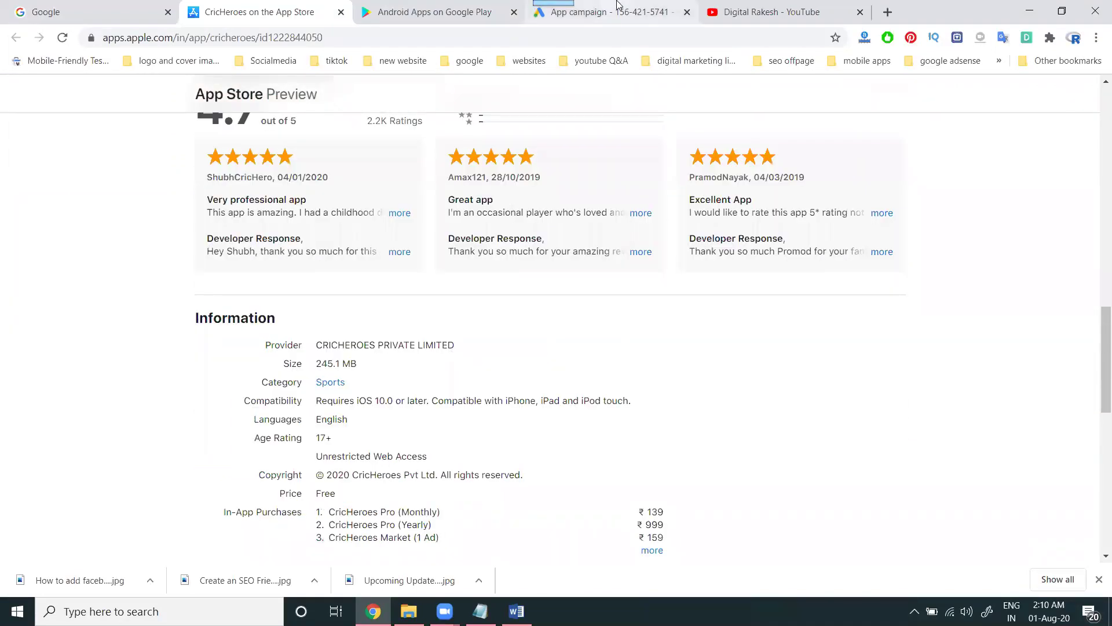
- Return to the Google Ads campaign settings and rename the campaign to "cric App-15"
{"action": "left_click", "coordinate": [617, 4]}
{"action": "scroll", "coordinate": [261, 336], "scroll_direction": "down", "scroll_amount": 3}
{"action": "scroll", "coordinate": [302, 355], "scroll_direction": "up", "scroll_amount": 2}
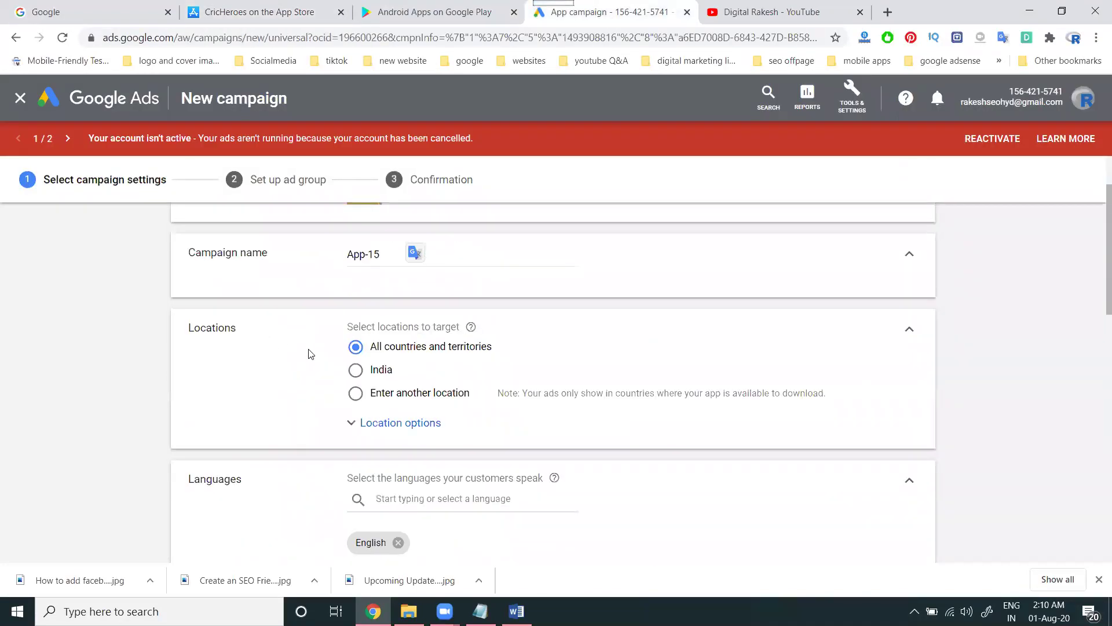
{"action": "left_click", "coordinate": [350, 253]}
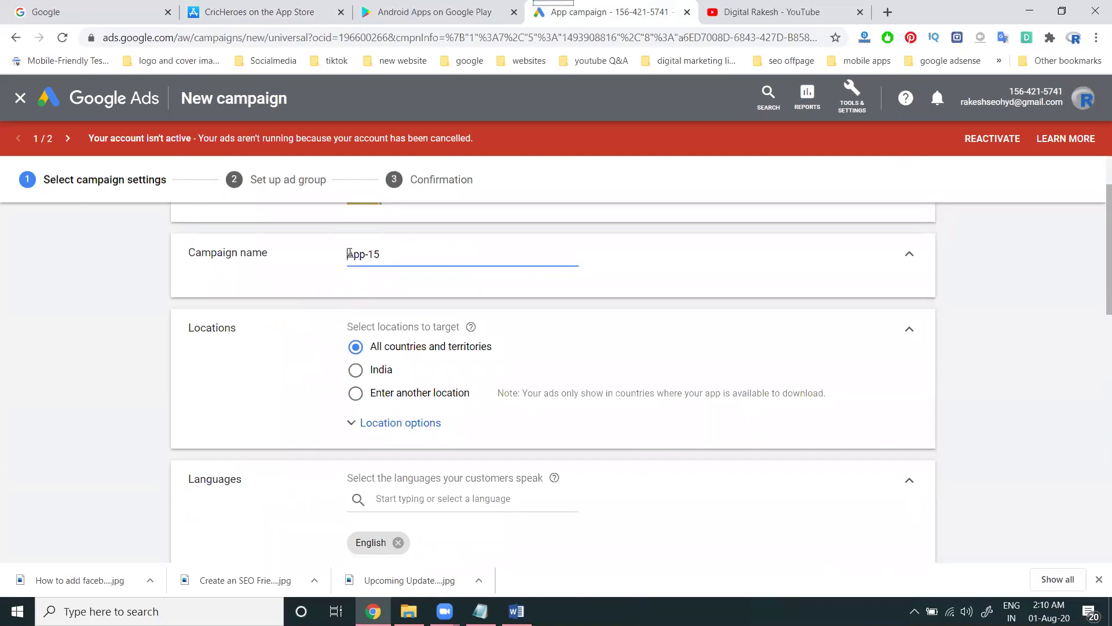
{"action": "type", "text": "a"}
{"action": "key", "text": "BackSpace"}
{"action": "type", "text": "cric"}
{"action": "scroll", "coordinate": [285, 296], "scroll_direction": "down", "scroll_amount": 3}
{"action": "scroll", "coordinate": [394, 344], "scroll_direction": "up", "scroll_amount": 3}
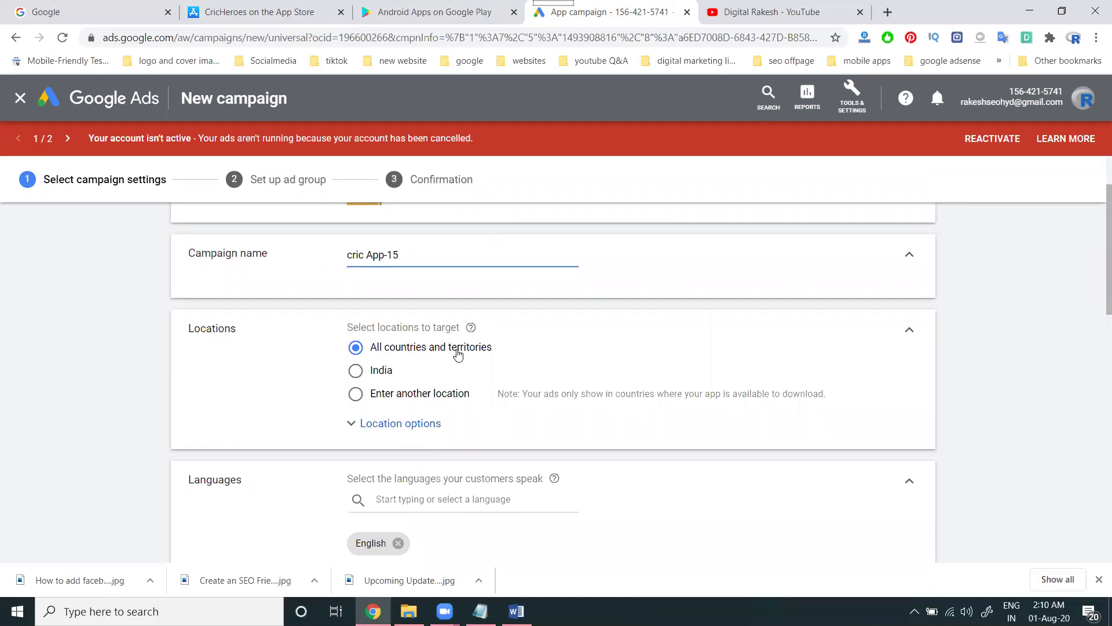
- Set the campaign's customer languages to All languages
{"action": "scroll", "coordinate": [371, 347], "scroll_direction": "down", "scroll_amount": 3}
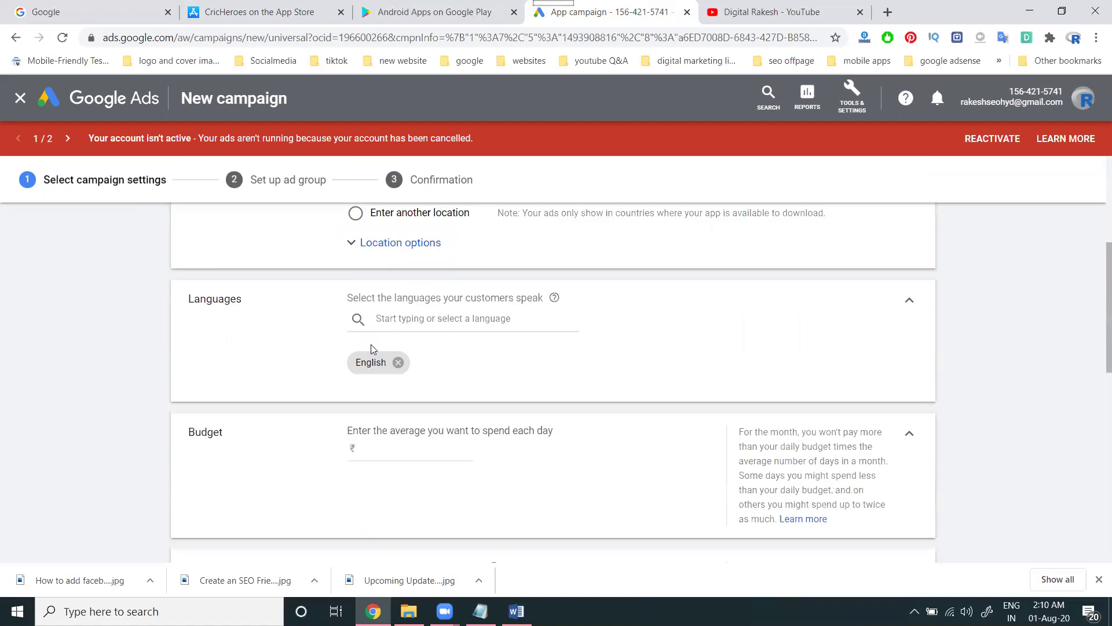
{"action": "left_click", "coordinate": [403, 322]}
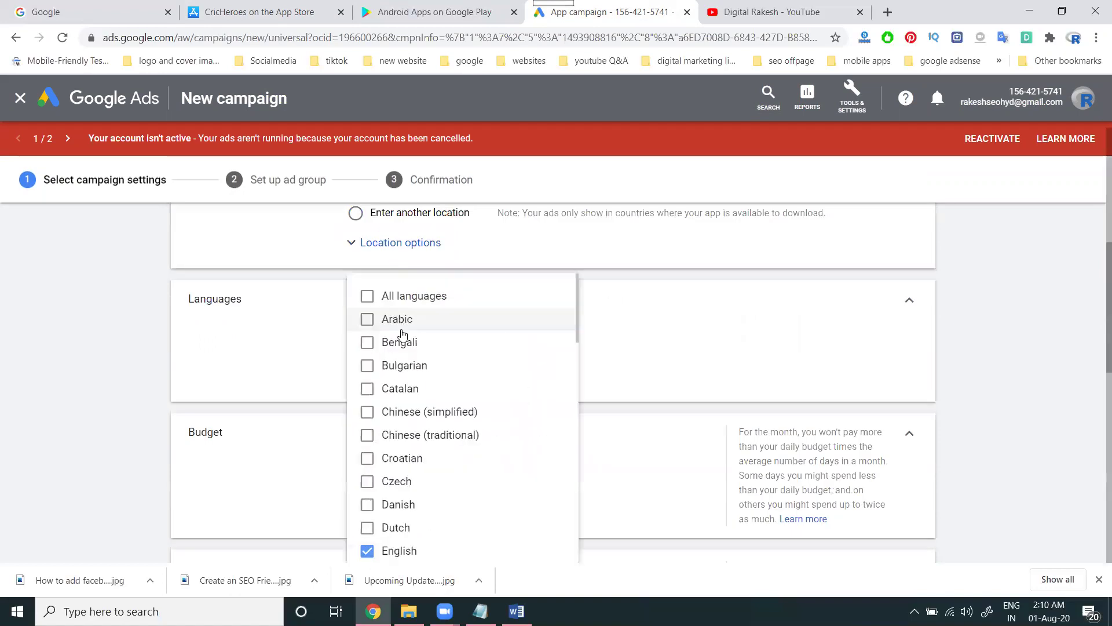
{"action": "left_click", "coordinate": [398, 296]}
{"action": "left_click", "coordinate": [301, 314]}
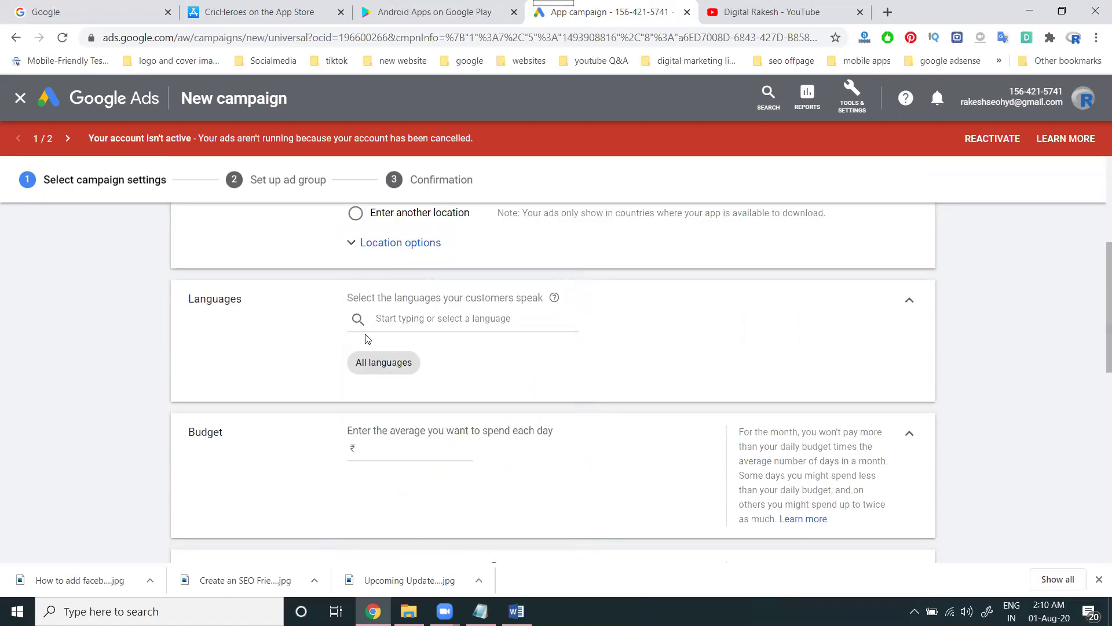
- Set the campaign's average daily budget to ₹500
{"action": "scroll", "coordinate": [401, 357], "scroll_direction": "down", "scroll_amount": 3}
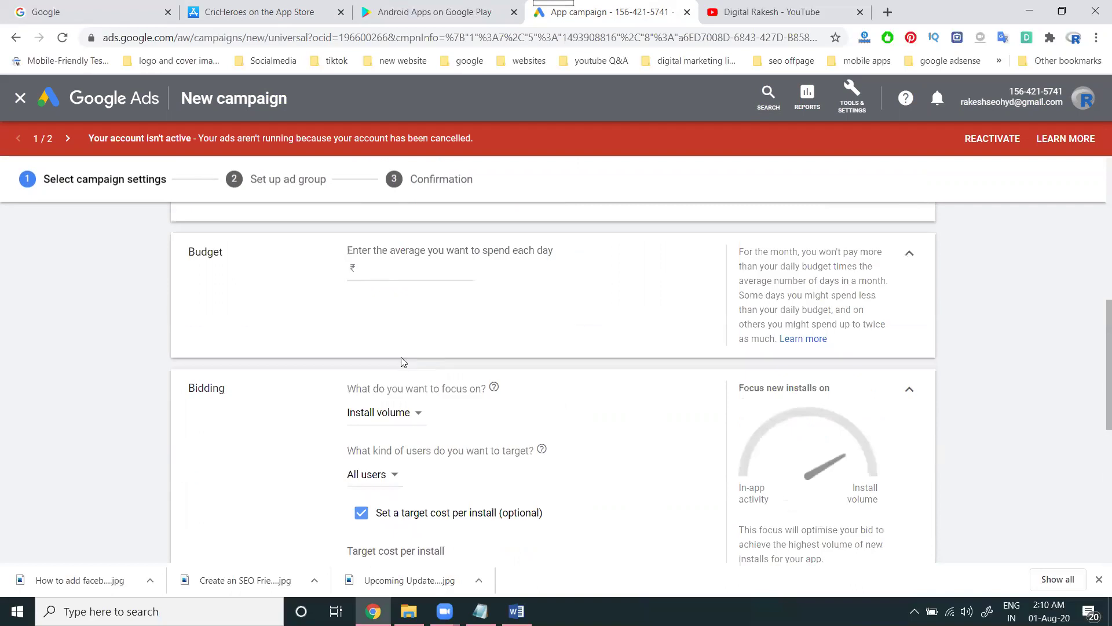
{"action": "left_click", "coordinate": [395, 271]}
{"action": "type", "text": "500"}
- Check the bidding focus options, keep Install volume, and set the target cost per install to ₹2
{"action": "scroll", "coordinate": [396, 270], "scroll_direction": "down", "scroll_amount": 3}
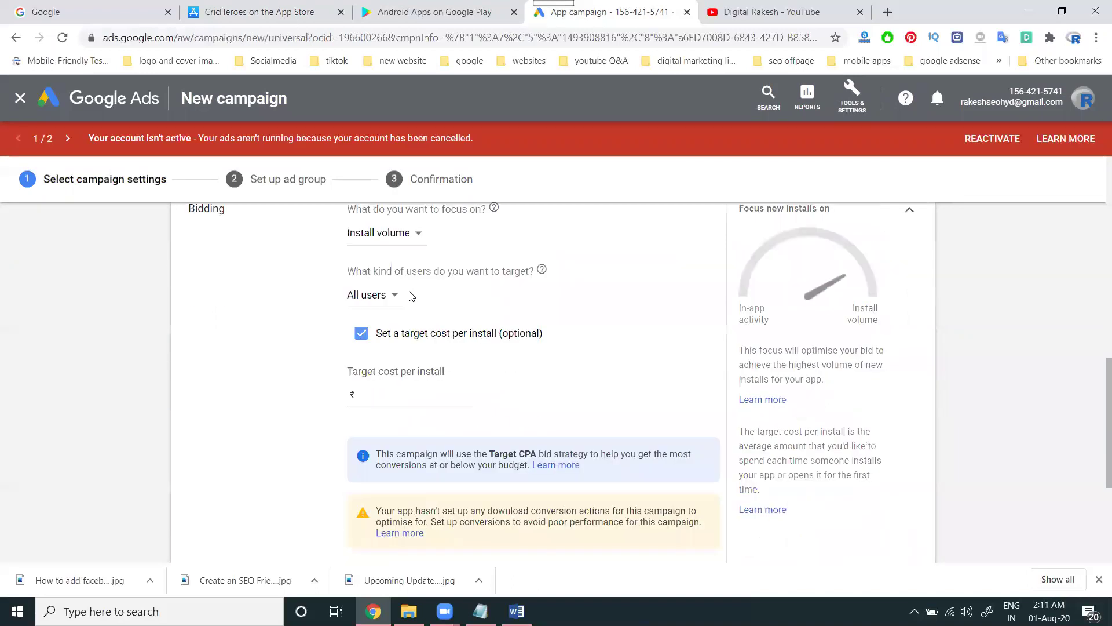
{"action": "left_click", "coordinate": [392, 235]}
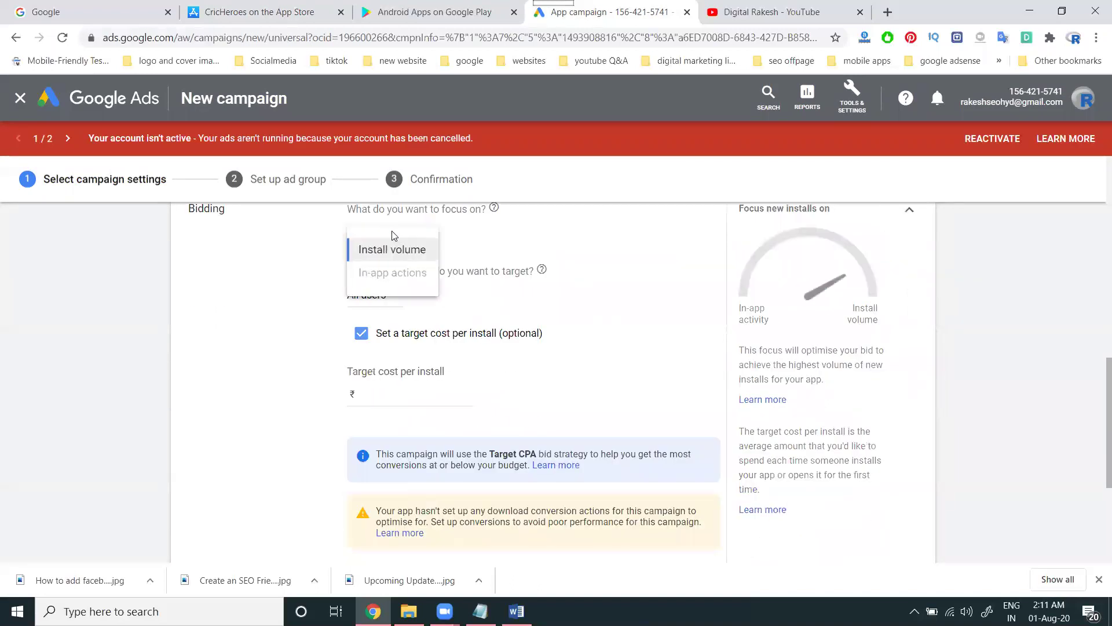
{"action": "left_click", "coordinate": [326, 260]}
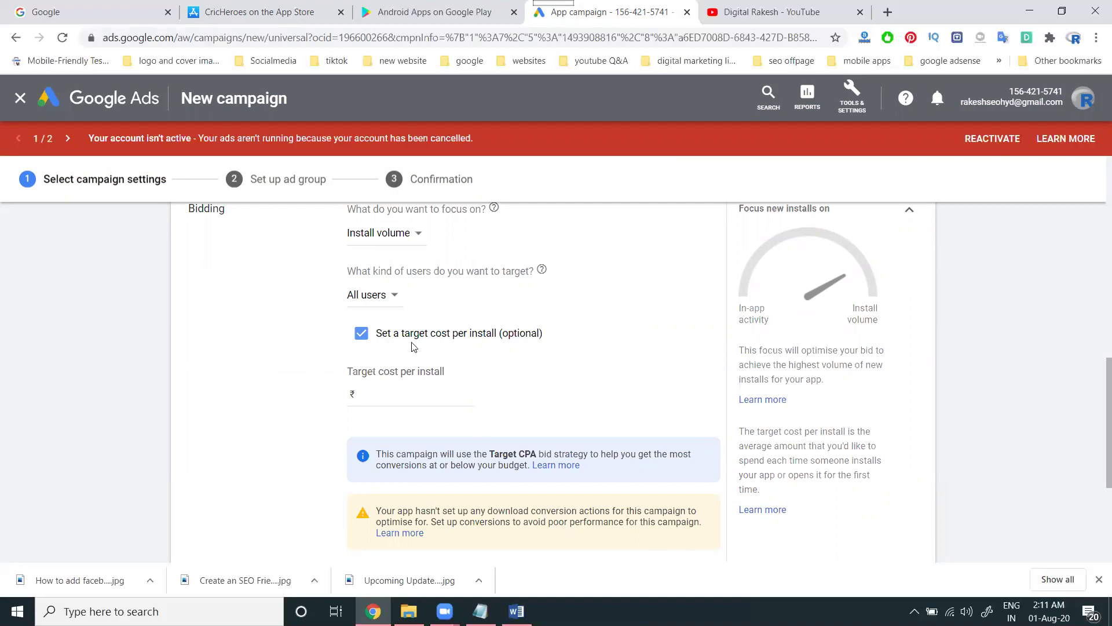
{"action": "left_click", "coordinate": [416, 392]}
{"action": "type", "text": "2"}
{"action": "left_click", "coordinate": [290, 398]}
{"action": "scroll", "coordinate": [290, 398], "scroll_direction": "down", "scroll_amount": 2}
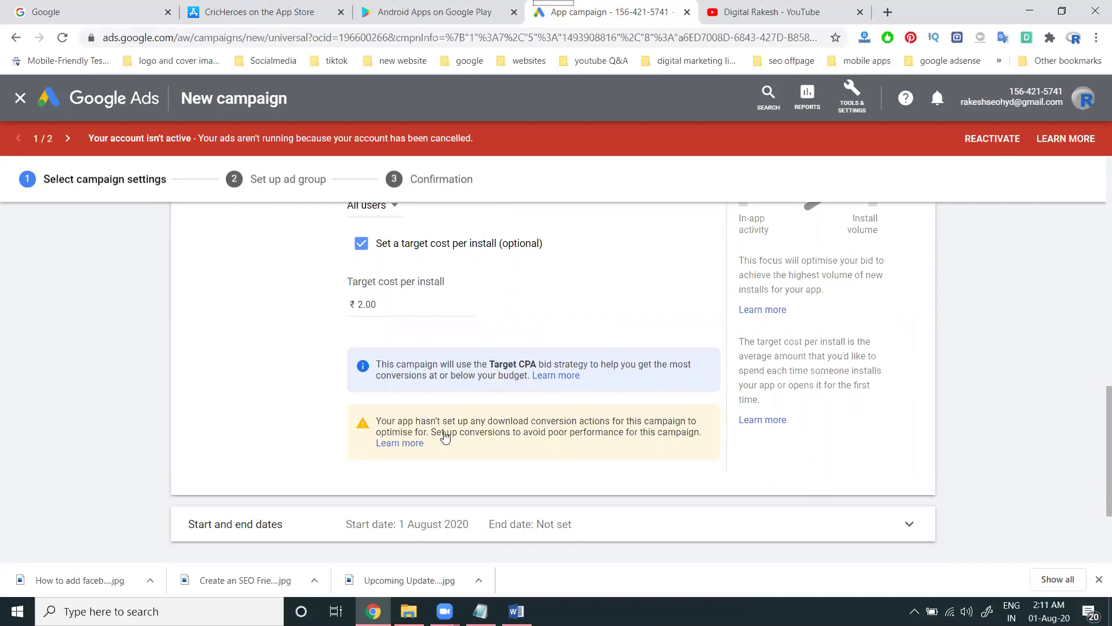
- Set the campaign's end date to None, save the campaign settings to continue to the ad group setup, and dismiss the browser's downloads bar
{"action": "scroll", "coordinate": [446, 434], "scroll_direction": "down", "scroll_amount": 3}
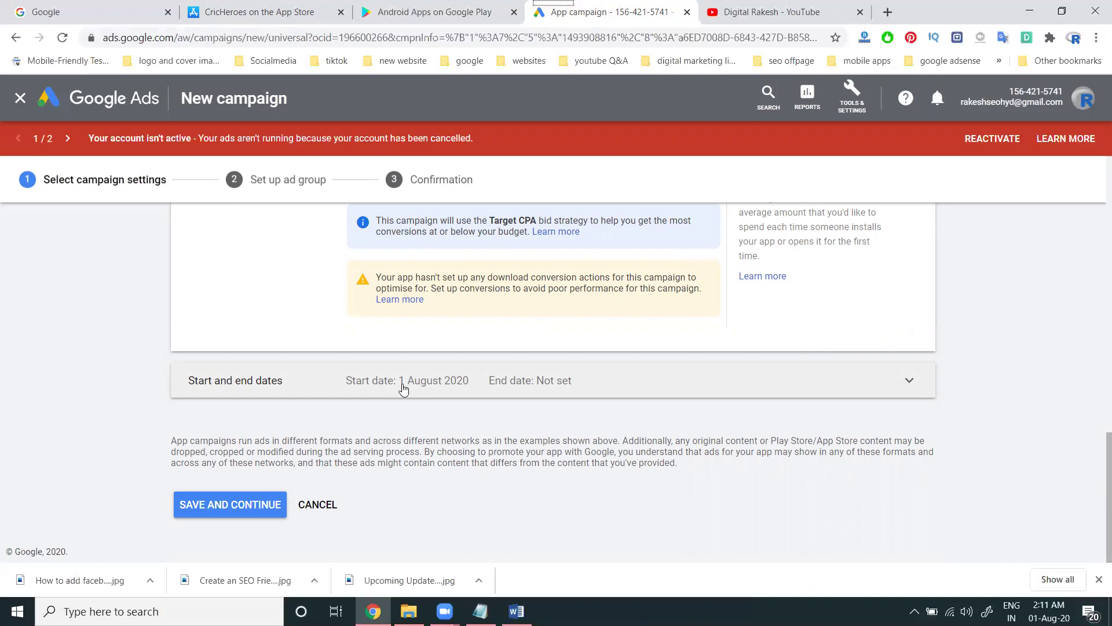
{"action": "scroll", "coordinate": [339, 362], "scroll_direction": "up", "scroll_amount": 5}
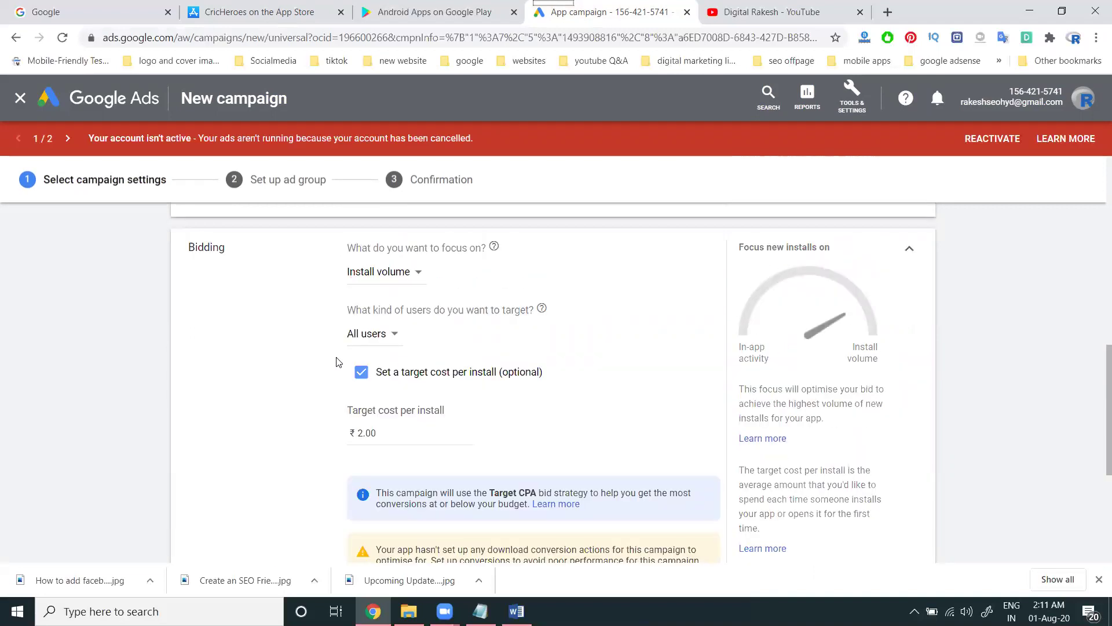
{"action": "scroll", "coordinate": [337, 362], "scroll_direction": "down", "scroll_amount": 5}
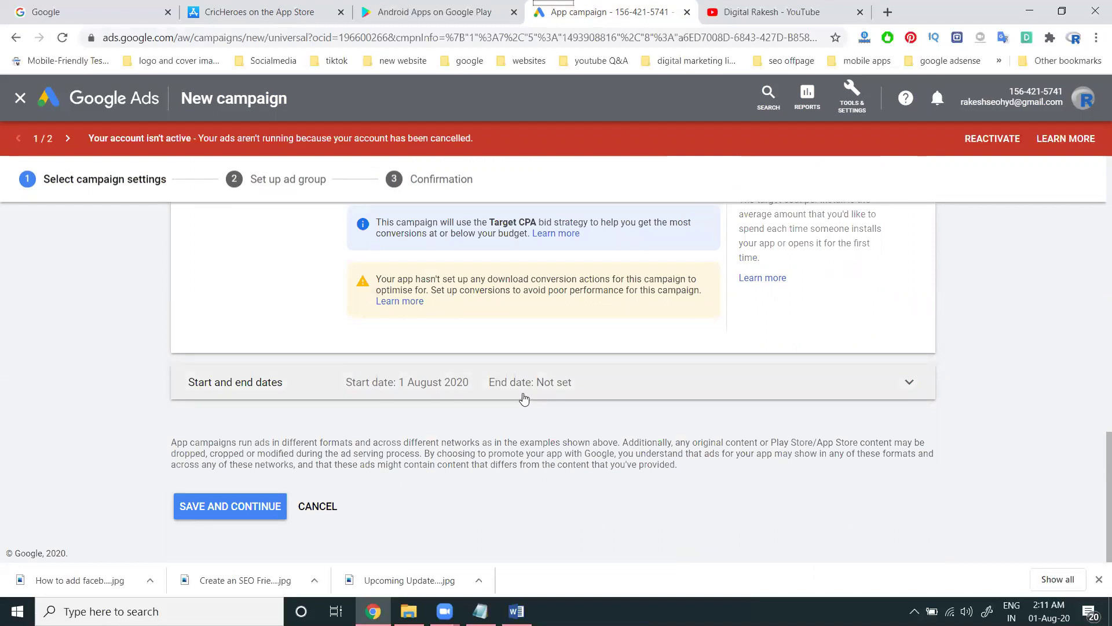
{"action": "left_click", "coordinate": [524, 398]}
{"action": "left_click", "coordinate": [392, 488]}
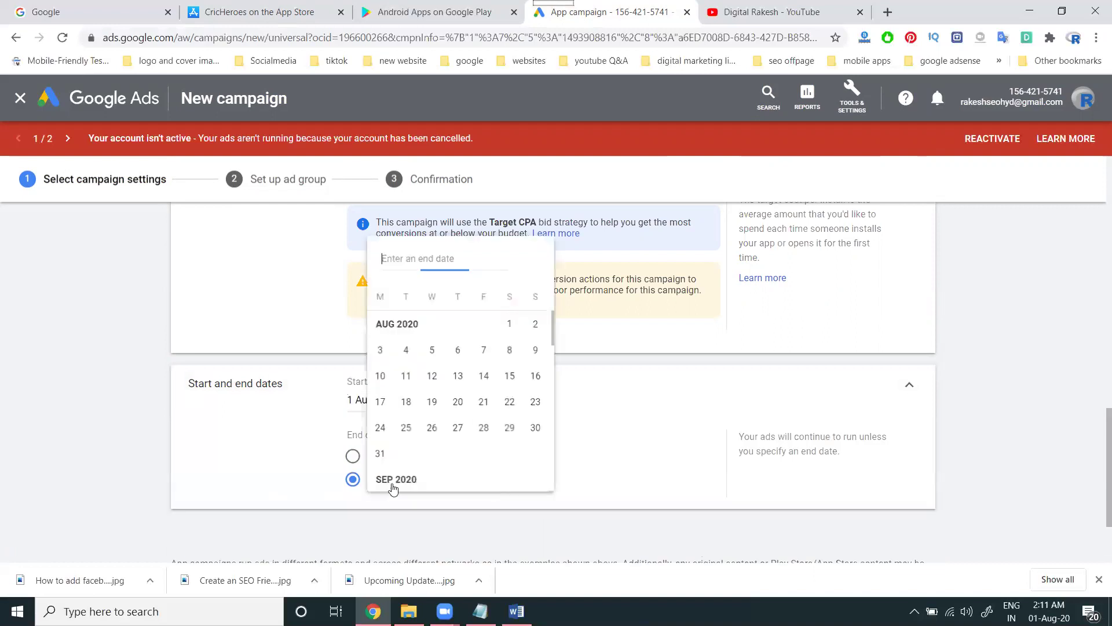
{"action": "left_click", "coordinate": [252, 461]}
{"action": "scroll", "coordinate": [252, 461], "scroll_direction": "down", "scroll_amount": 2}
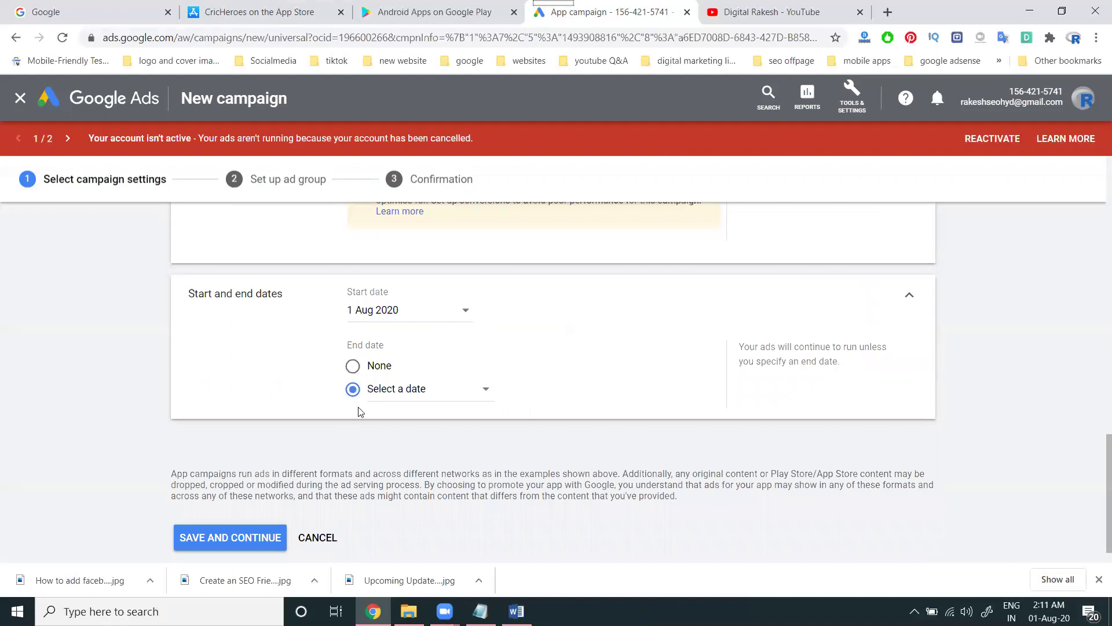
{"action": "left_click", "coordinate": [361, 369]}
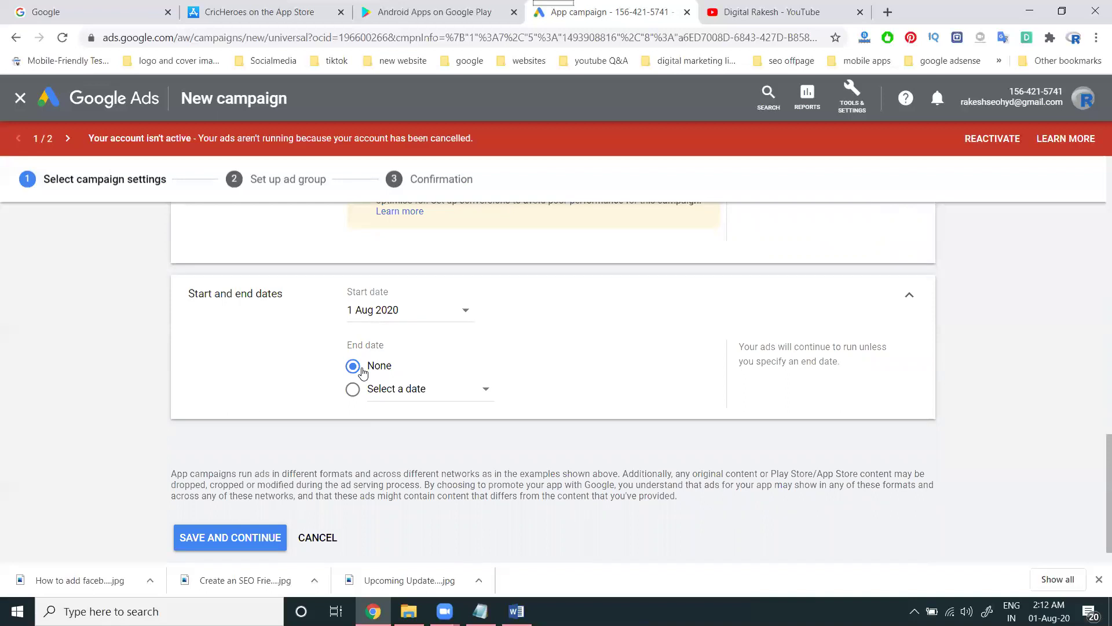
{"action": "left_click", "coordinate": [233, 544]}
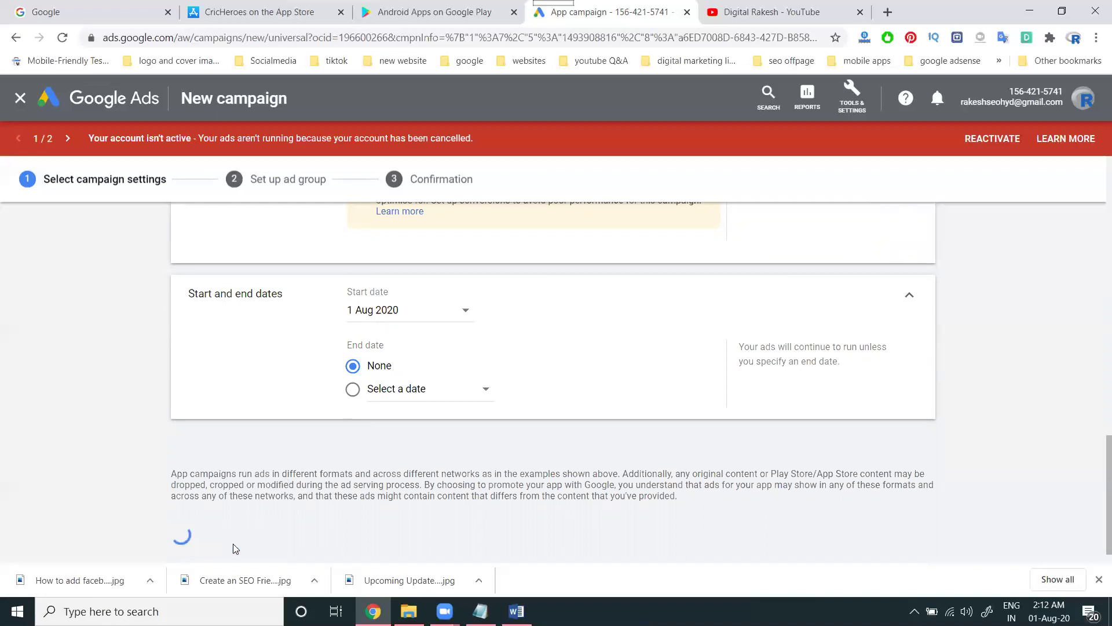
{"action": "left_click", "coordinate": [1098, 579]}
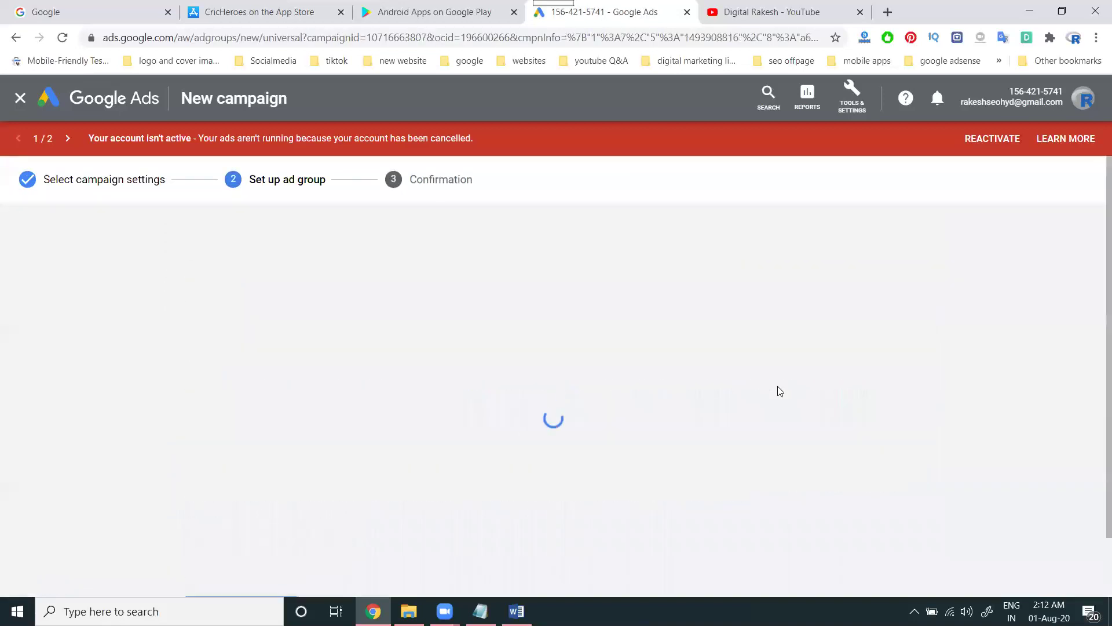
- Examine the ad asset fields in the ad group setup and the Search and YouTube previews of the app ad
{"action": "scroll", "coordinate": [608, 401], "scroll_direction": "down", "scroll_amount": 3}
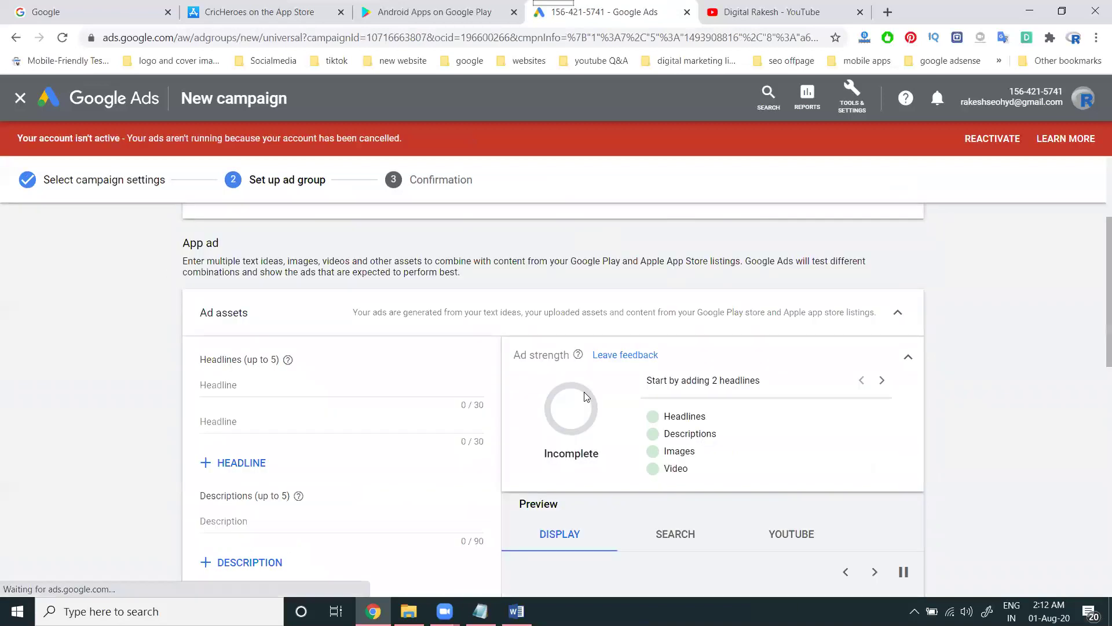
{"action": "scroll", "coordinate": [586, 397], "scroll_direction": "down", "scroll_amount": 3}
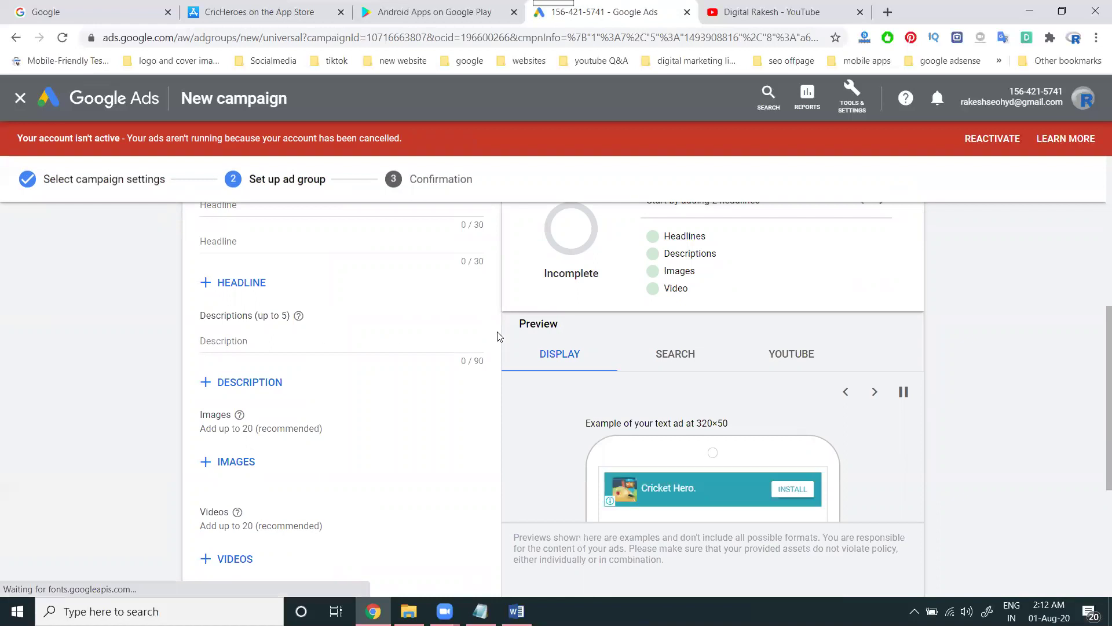
{"action": "scroll", "coordinate": [556, 327], "scroll_direction": "down", "scroll_amount": 5}
{"action": "scroll", "coordinate": [624, 308], "scroll_direction": "up", "scroll_amount": 5}
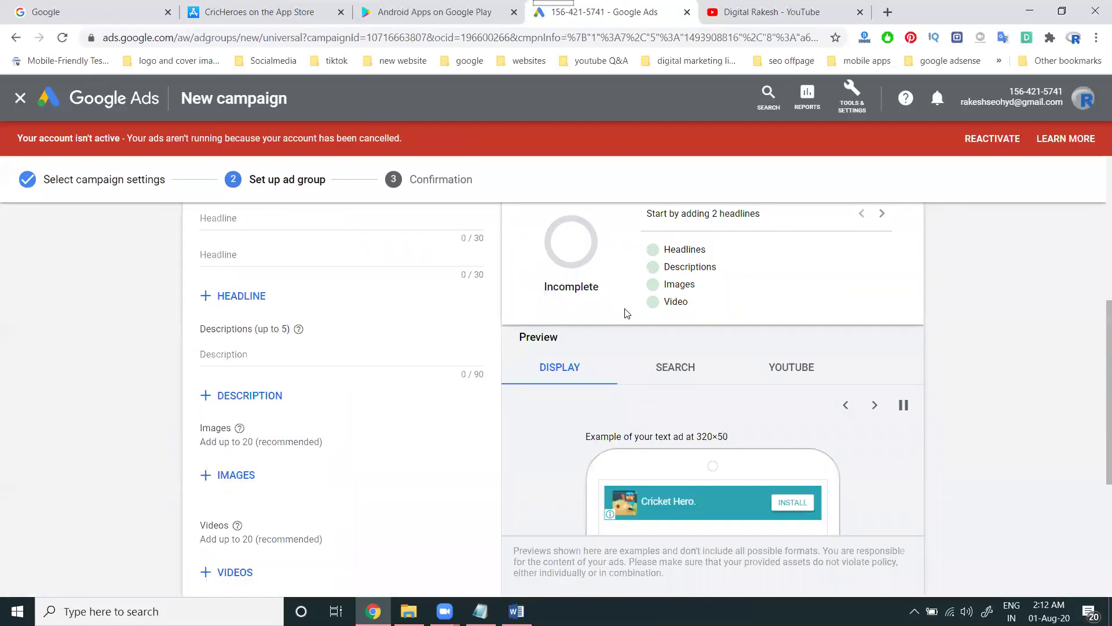
{"action": "left_click", "coordinate": [685, 372]}
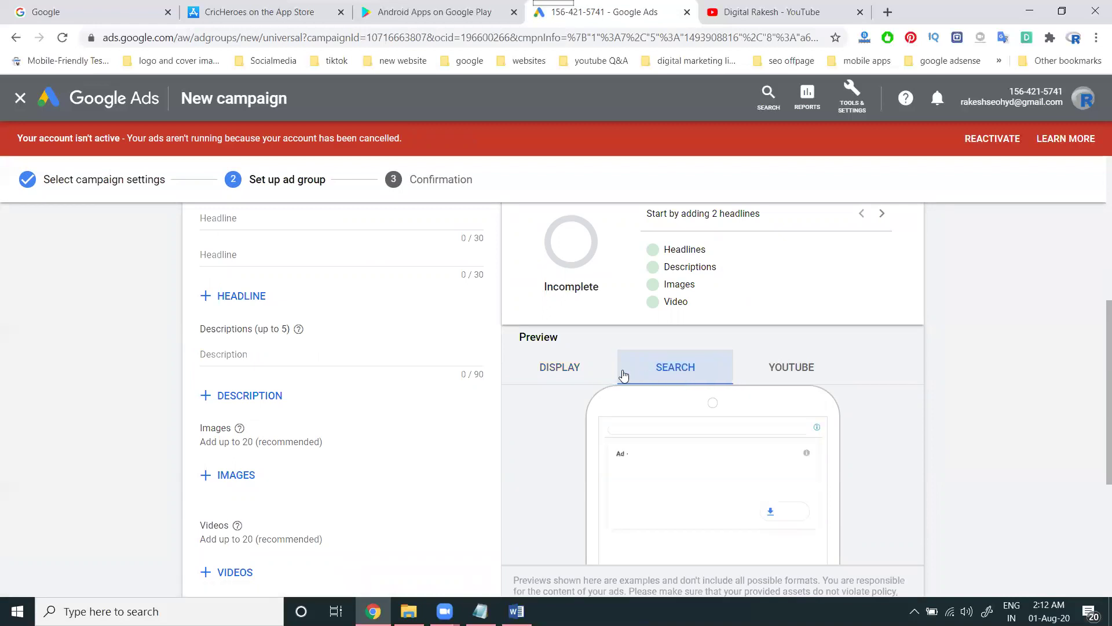
{"action": "scroll", "coordinate": [637, 371], "scroll_direction": "down", "scroll_amount": 2}
{"action": "left_click", "coordinate": [815, 281]}
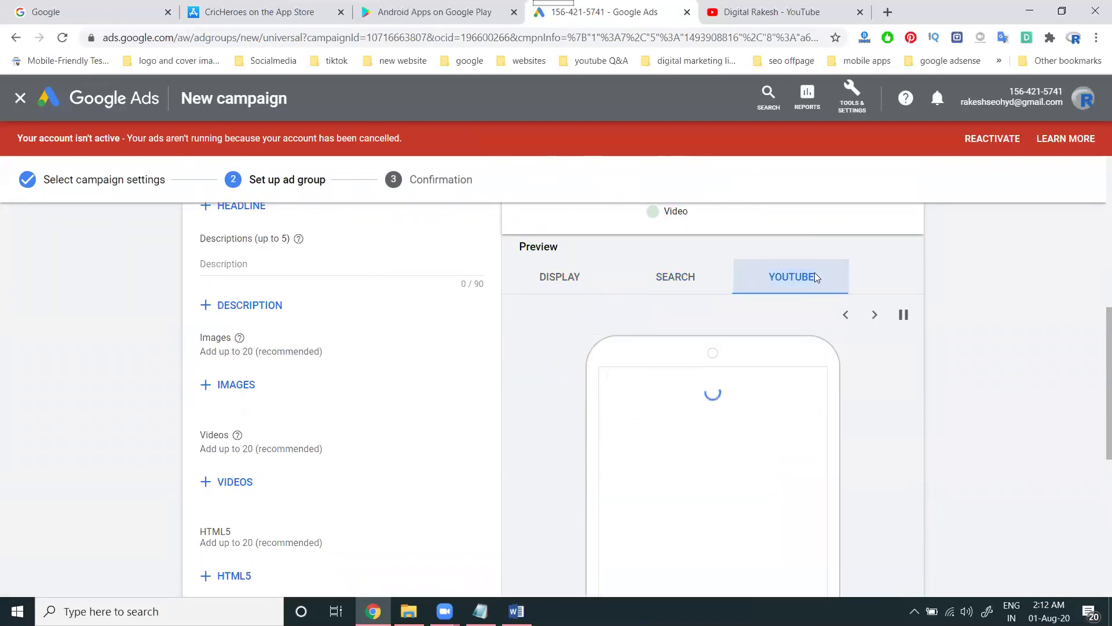
{"action": "scroll", "coordinate": [885, 464], "scroll_direction": "down", "scroll_amount": 2}
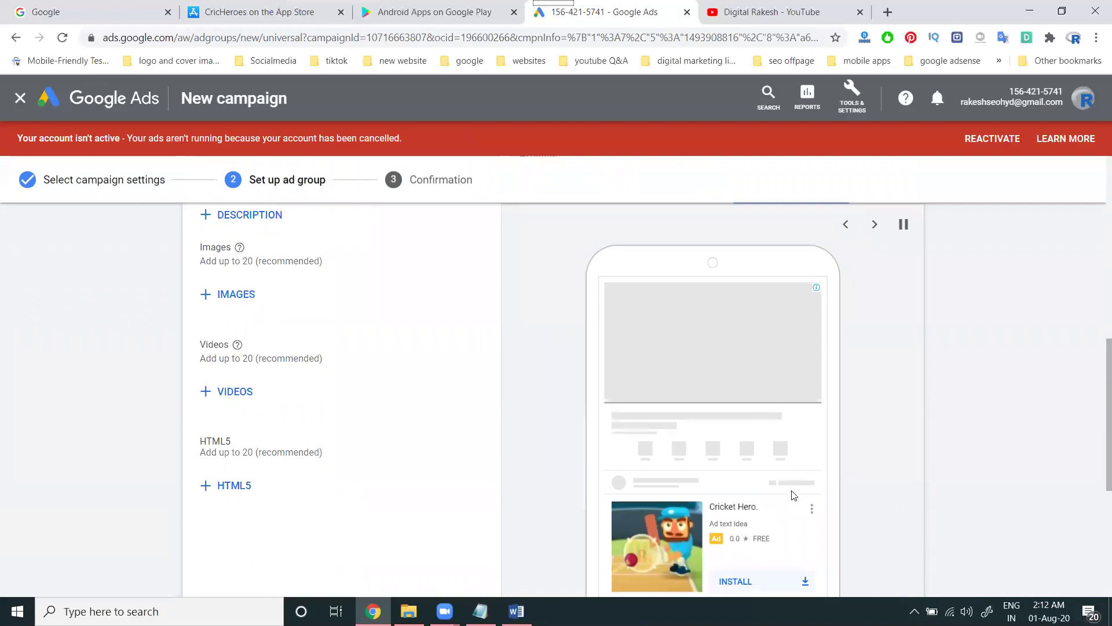
{"action": "scroll", "coordinate": [794, 496], "scroll_direction": "down", "scroll_amount": 1}
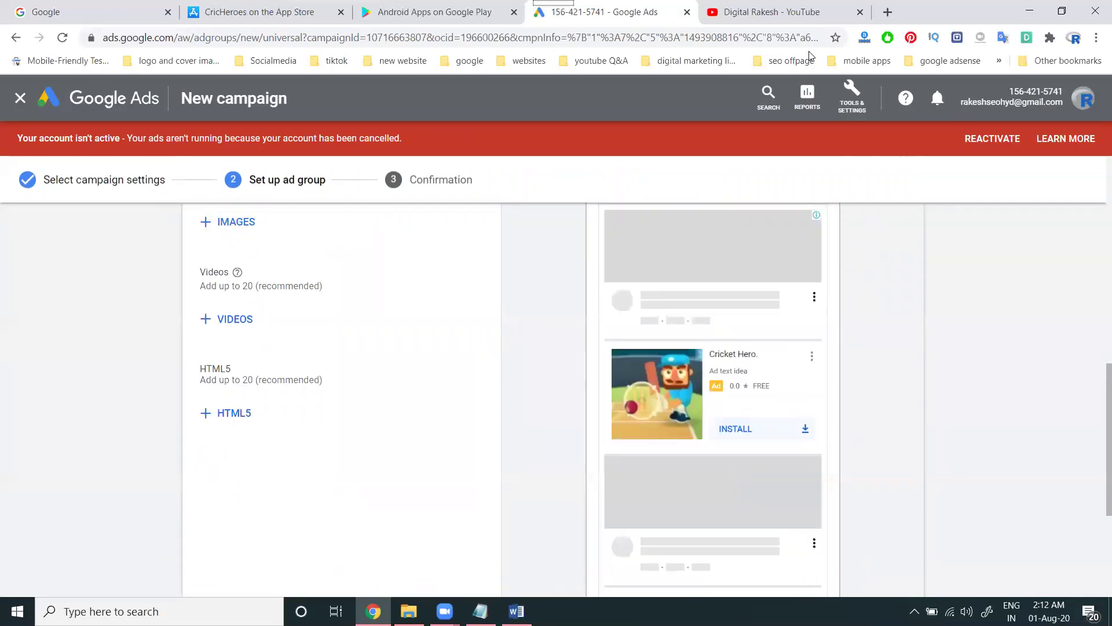
- Open youtube.com in a new browser tab and browse the recommended videos on its home page
{"action": "left_click", "coordinate": [887, 12]}
{"action": "type", "text": "youtube.com"}
{"action": "key", "text": "Return"}
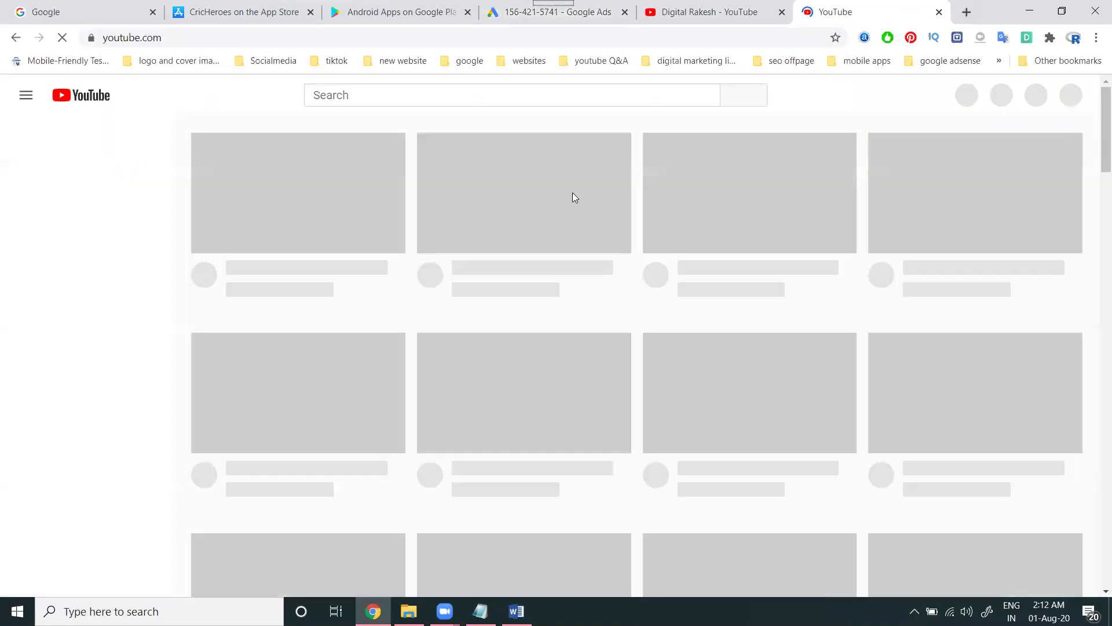
{"action": "scroll", "coordinate": [574, 198], "scroll_direction": "down", "scroll_amount": 9}
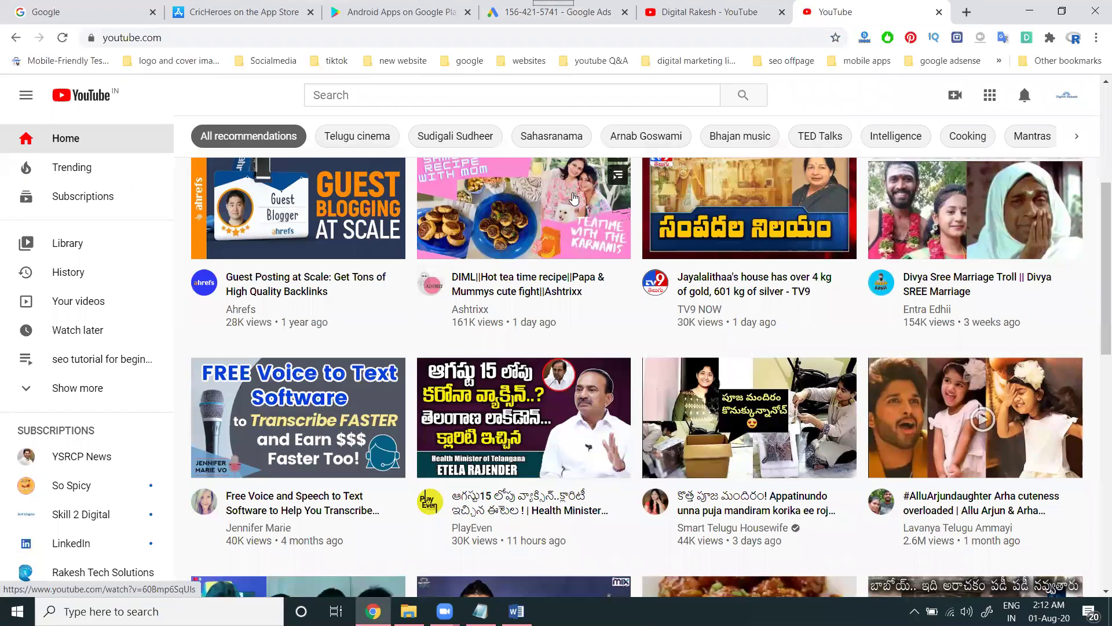
- Look further through the YouTube home feed for app install ads among the recommended videos
{"action": "scroll", "coordinate": [574, 198], "scroll_direction": "down", "scroll_amount": 10}
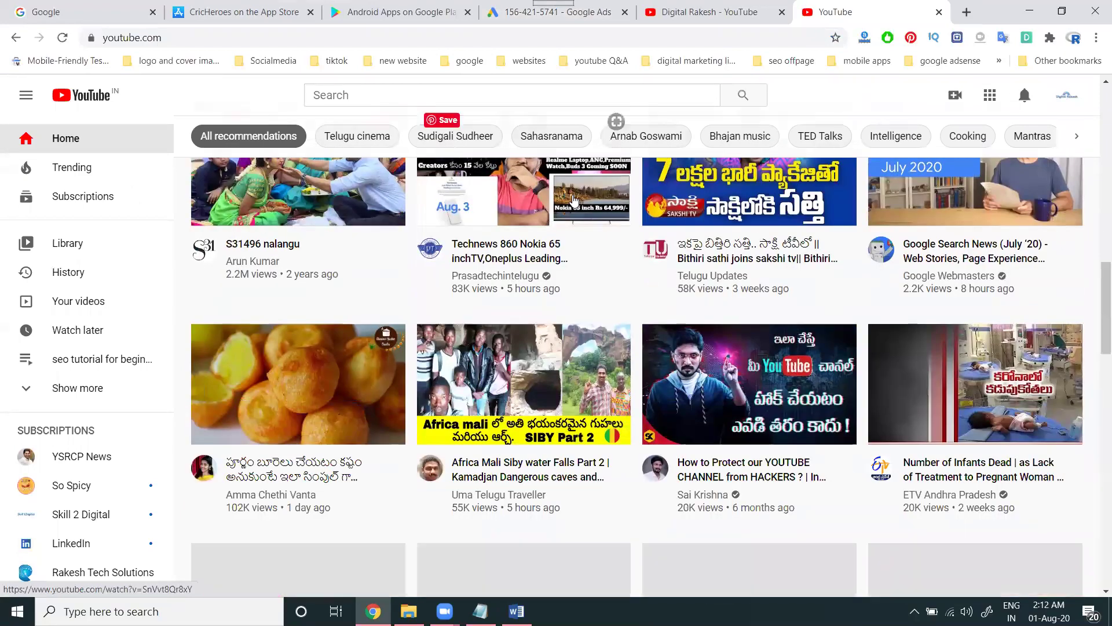
{"action": "scroll", "coordinate": [574, 199], "scroll_direction": "down", "scroll_amount": 7}
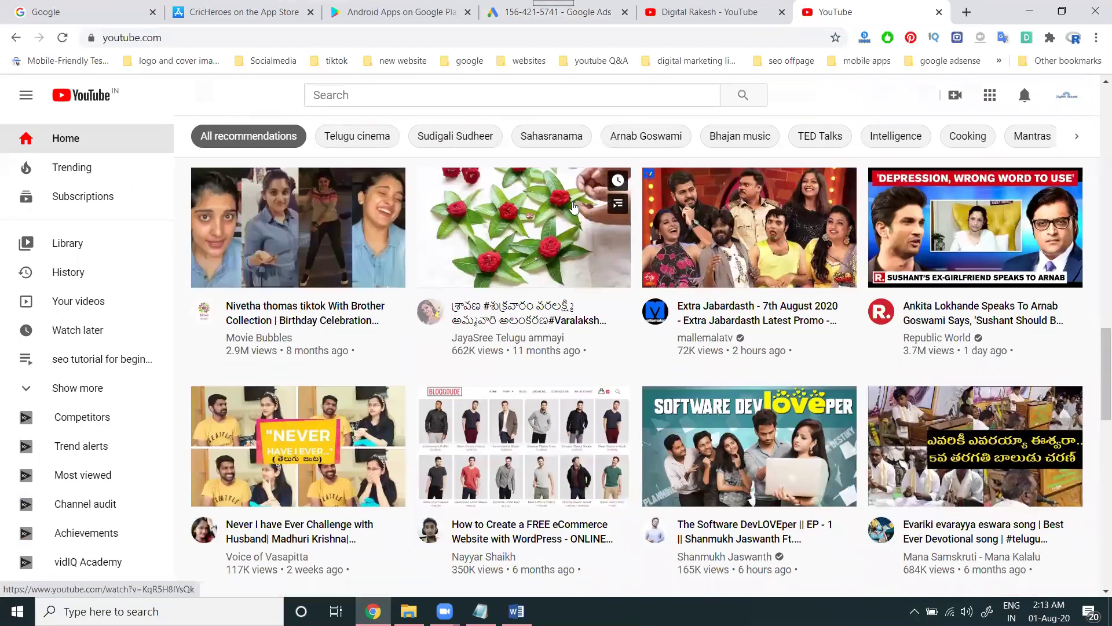
{"action": "scroll", "coordinate": [573, 206], "scroll_direction": "down", "scroll_amount": 6}
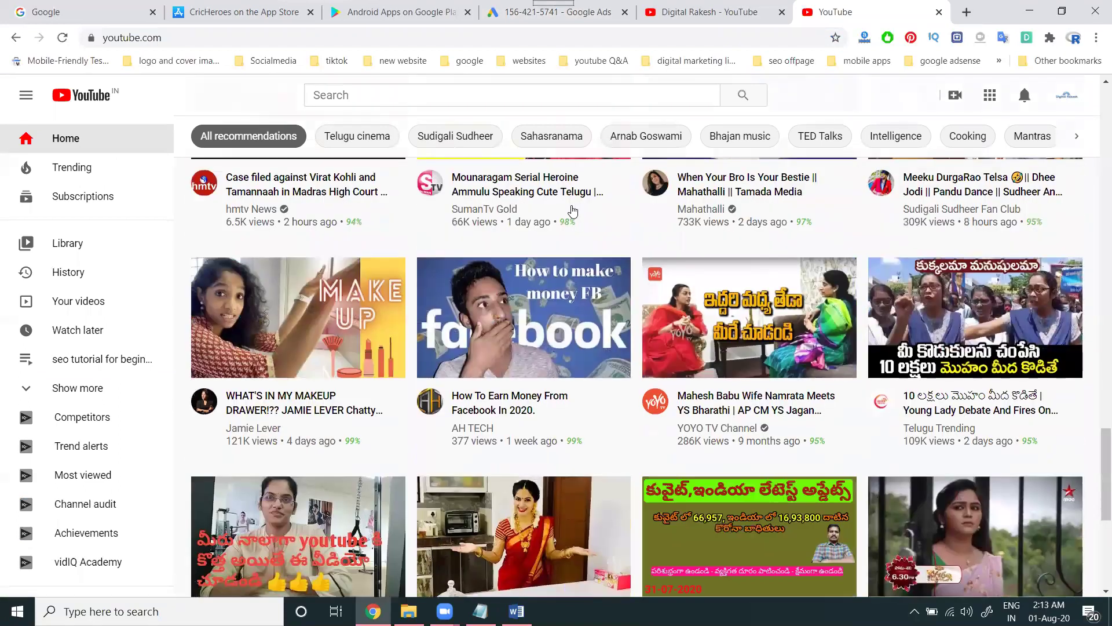
{"action": "scroll", "coordinate": [572, 213], "scroll_direction": "down", "scroll_amount": 3}
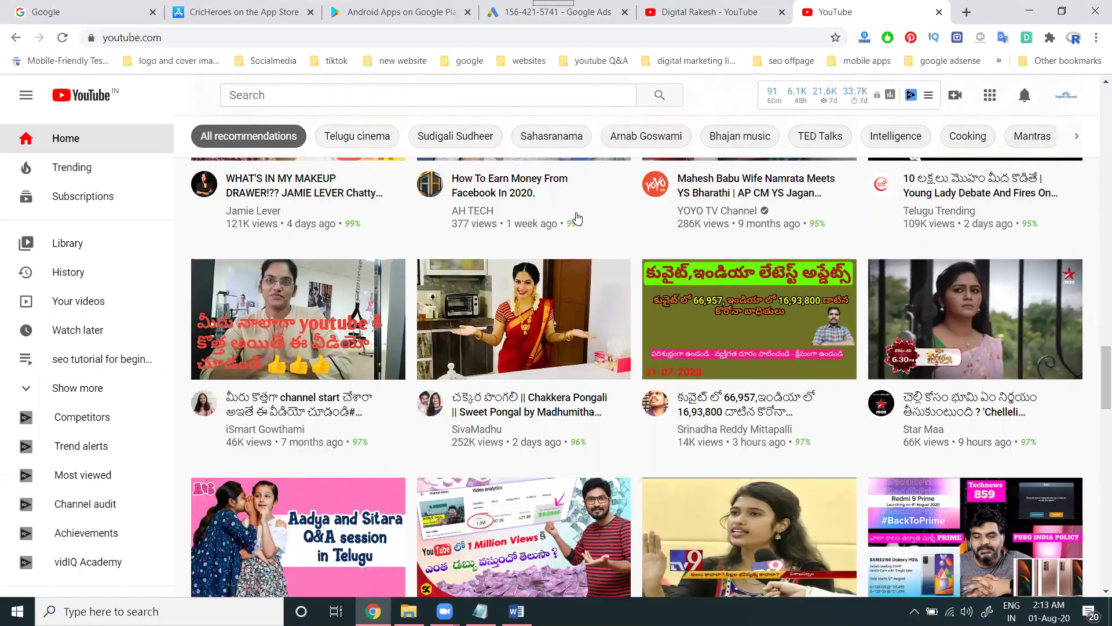
{"action": "scroll", "coordinate": [572, 218], "scroll_direction": "down", "scroll_amount": 10}
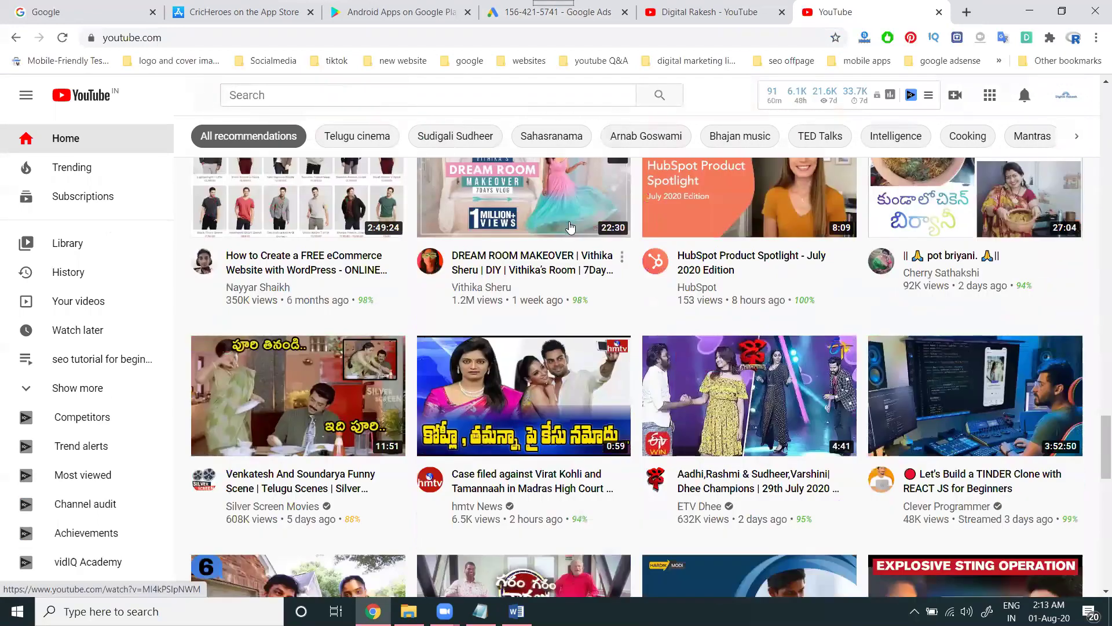
{"action": "scroll", "coordinate": [540, 236], "scroll_direction": "down", "scroll_amount": 15}
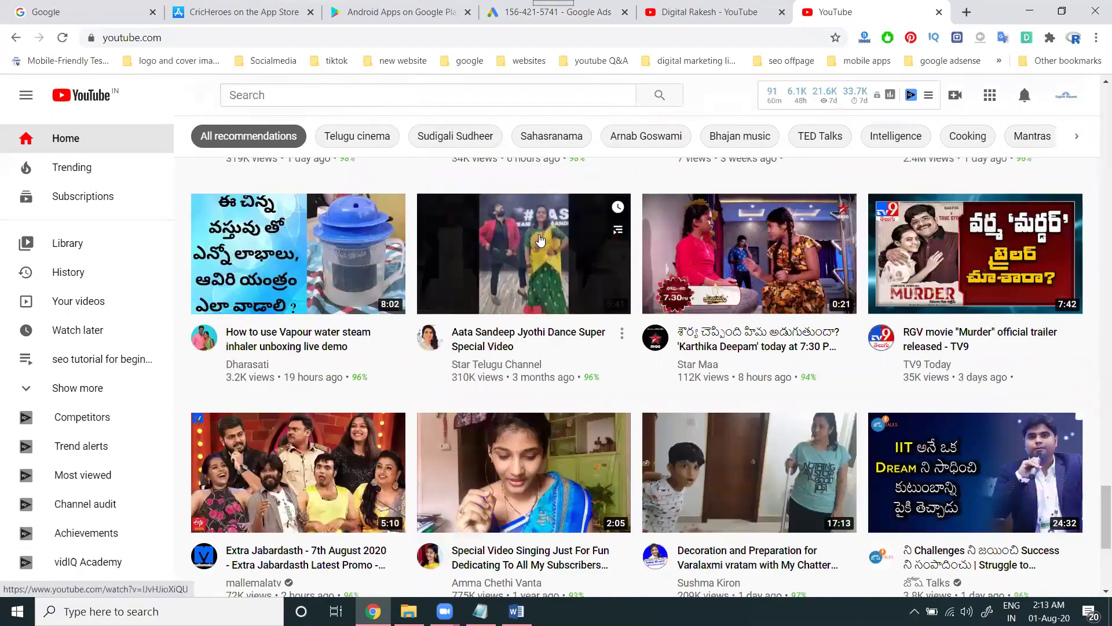
{"action": "scroll", "coordinate": [539, 238], "scroll_direction": "down", "scroll_amount": 4}
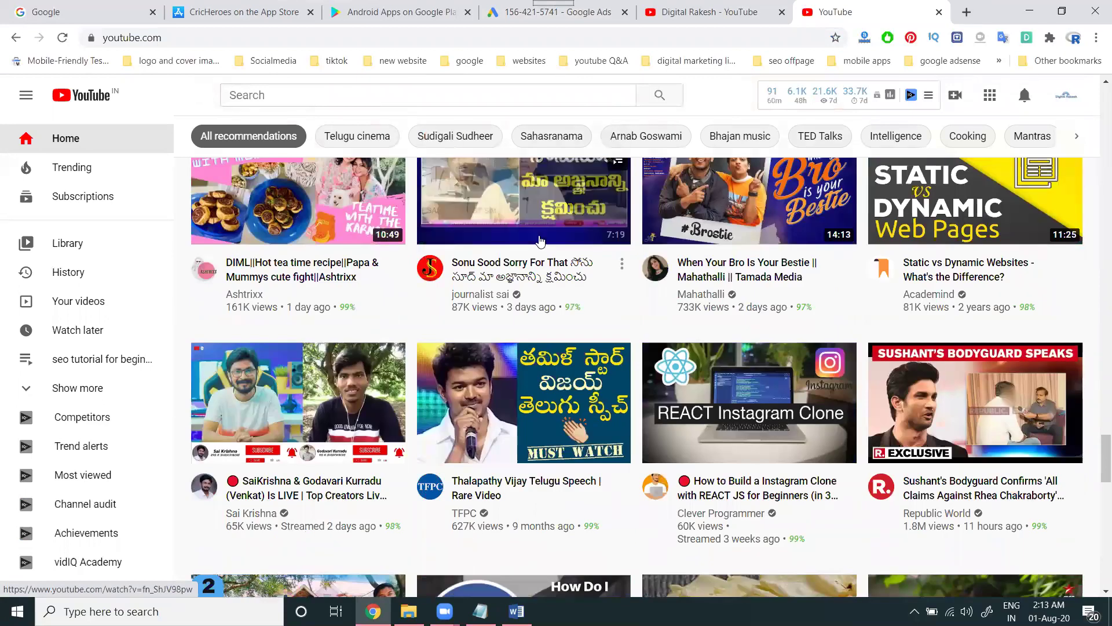
{"action": "scroll", "coordinate": [539, 239], "scroll_direction": "down", "scroll_amount": 5}
{"action": "scroll", "coordinate": [540, 239], "scroll_direction": "down", "scroll_amount": 3}
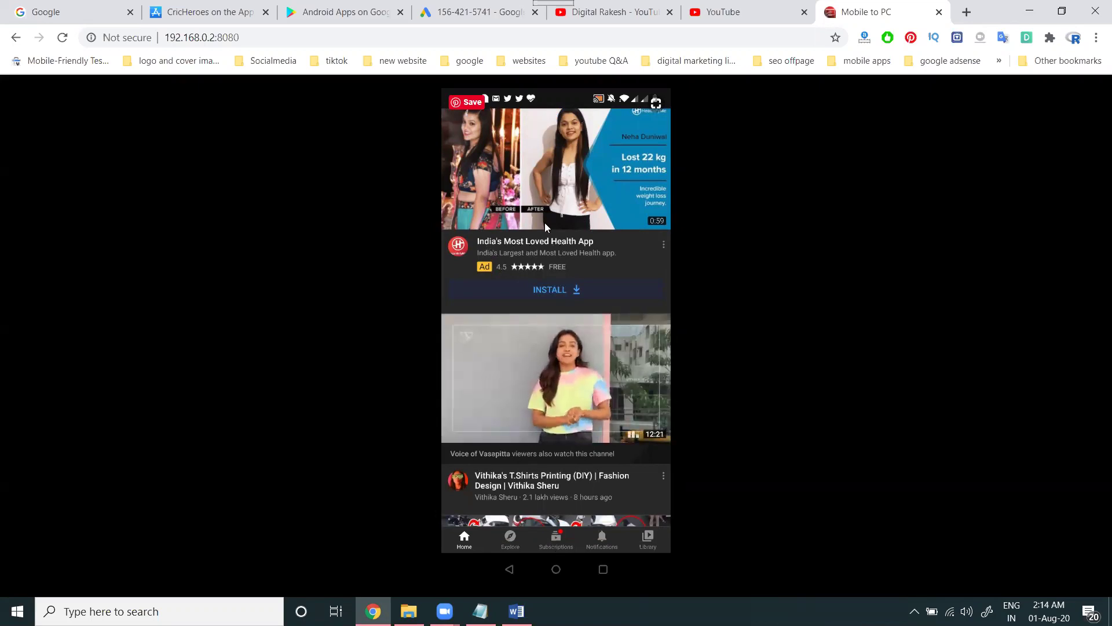
- Switch back to the Google Ads campaign, check the image upload options for the ad assets, and leave them without adding an image
{"action": "left_click", "coordinate": [463, 13]}
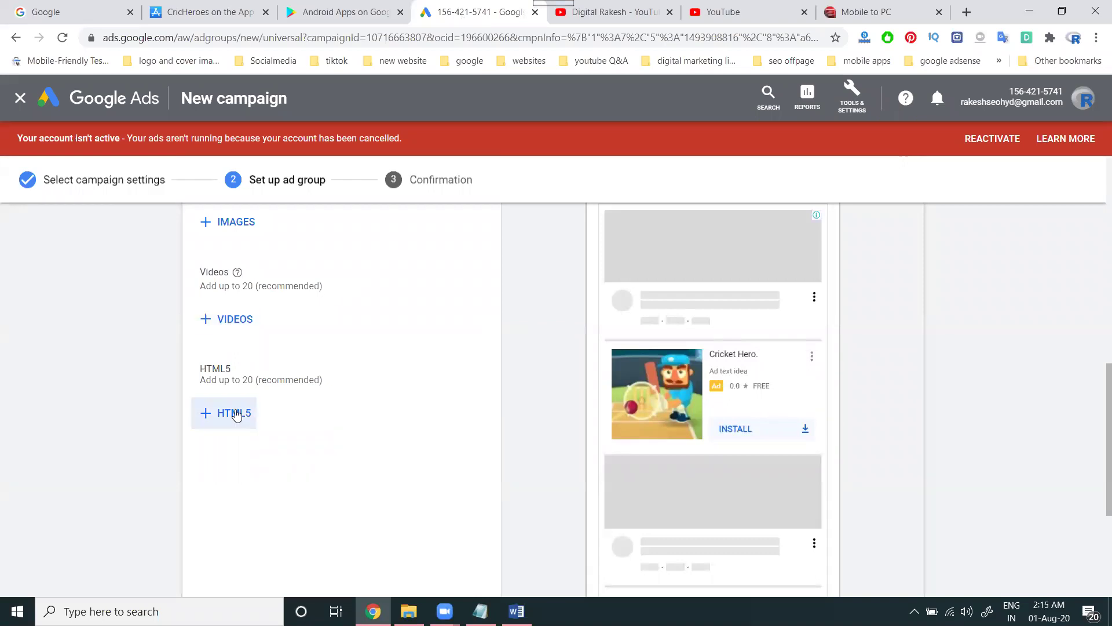
{"action": "scroll", "coordinate": [243, 268], "scroll_direction": "up", "scroll_amount": 2}
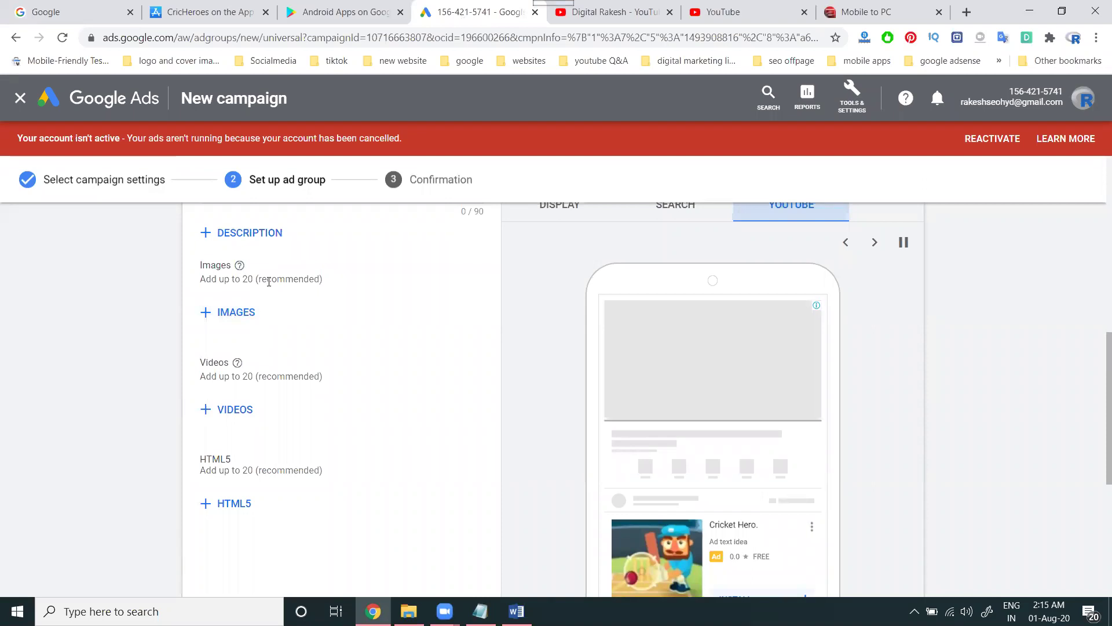
{"action": "left_click", "coordinate": [242, 312]}
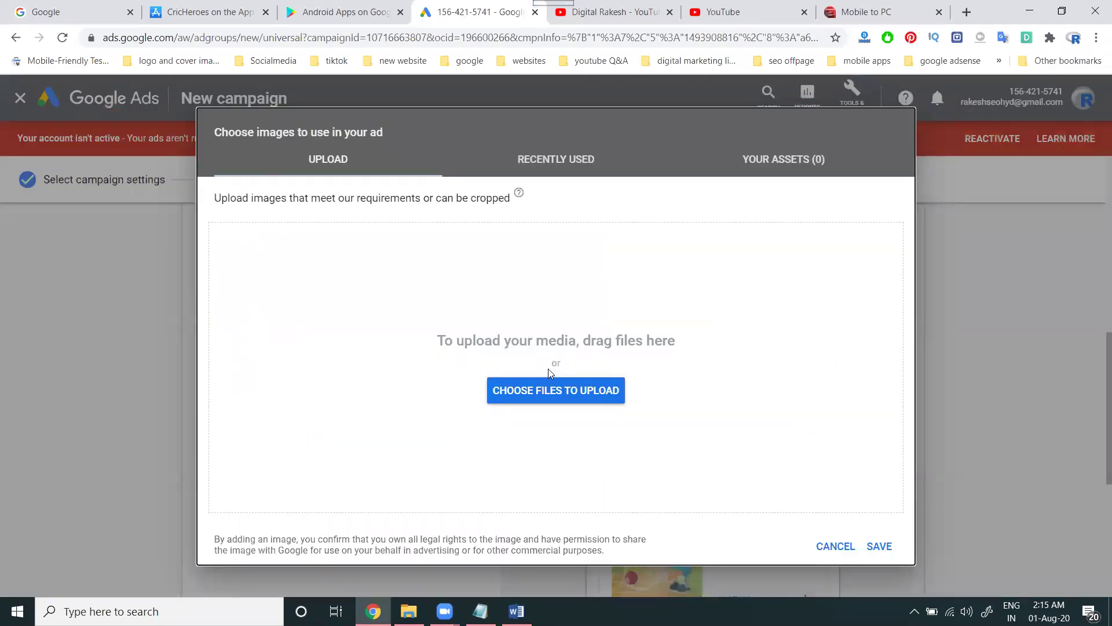
{"action": "left_click", "coordinate": [834, 546]}
- Review the ad asset fields and compare the Display, Search and YouTube previews of the Cricket Hero ad, including the next YouTube format
{"action": "scroll", "coordinate": [463, 351], "scroll_direction": "up", "scroll_amount": 5}
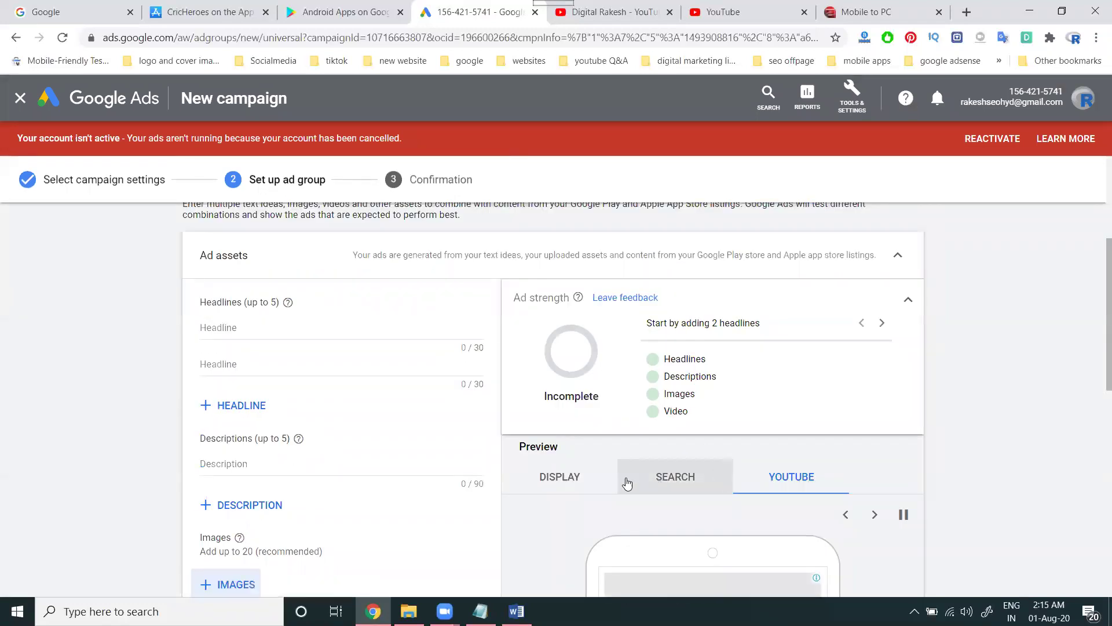
{"action": "scroll", "coordinate": [377, 415], "scroll_direction": "down", "scroll_amount": 5}
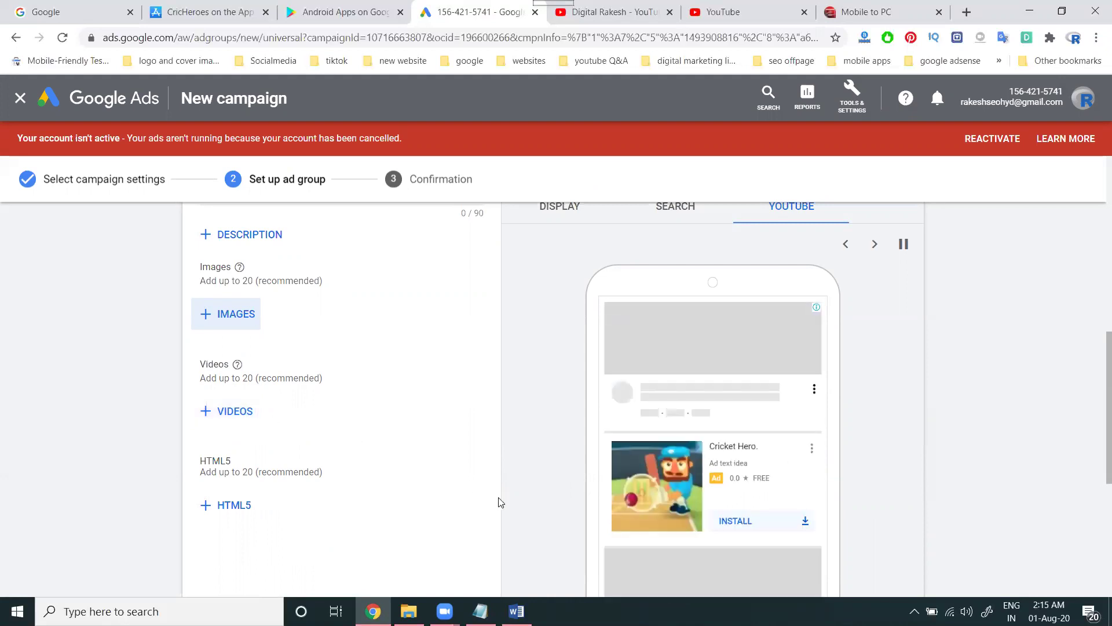
{"action": "scroll", "coordinate": [608, 452], "scroll_direction": "down", "scroll_amount": 4}
{"action": "scroll", "coordinate": [609, 452], "scroll_direction": "up", "scroll_amount": 5}
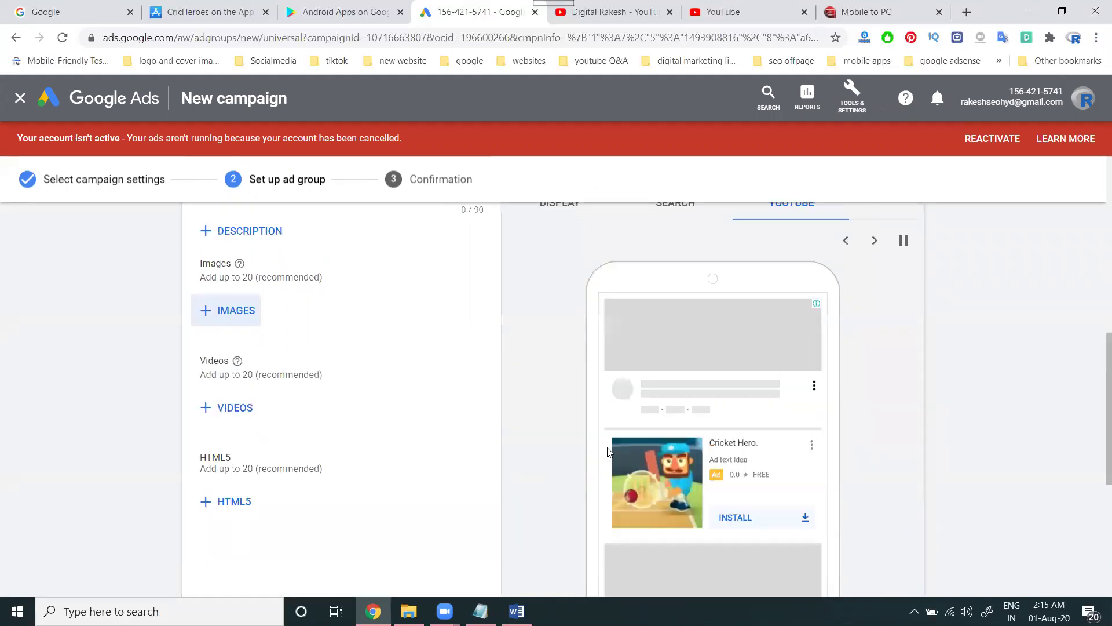
{"action": "left_click", "coordinate": [558, 370]}
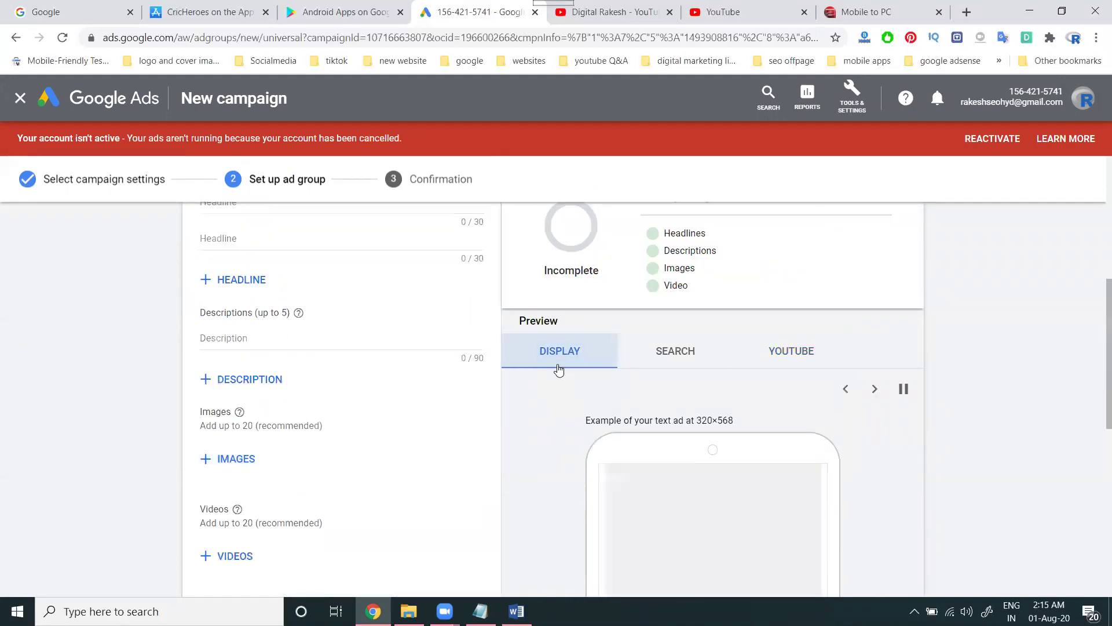
{"action": "scroll", "coordinate": [644, 389], "scroll_direction": "down", "scroll_amount": 2}
{"action": "scroll", "coordinate": [670, 334], "scroll_direction": "up", "scroll_amount": 2}
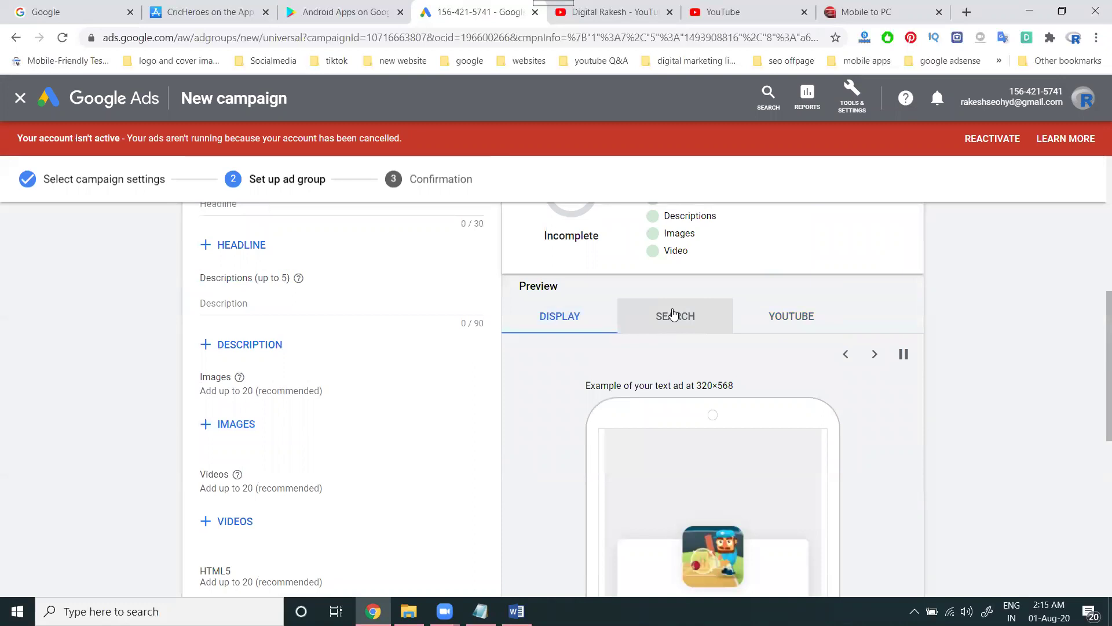
{"action": "left_click", "coordinate": [672, 316]}
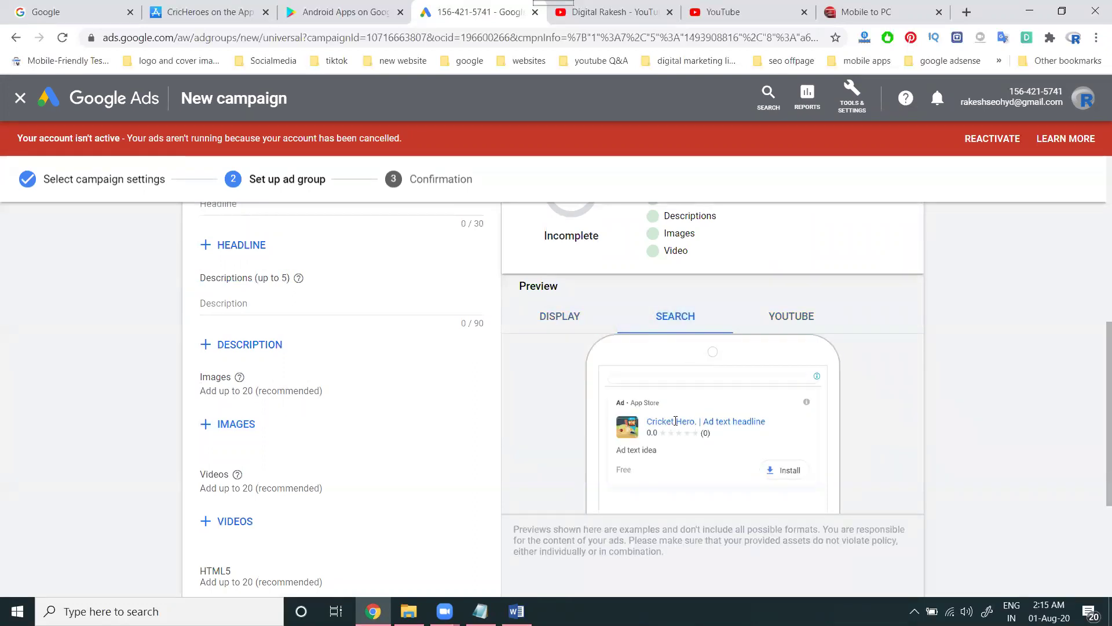
{"action": "left_click", "coordinate": [768, 336]}
{"action": "scroll", "coordinate": [875, 426], "scroll_direction": "down", "scroll_amount": 4}
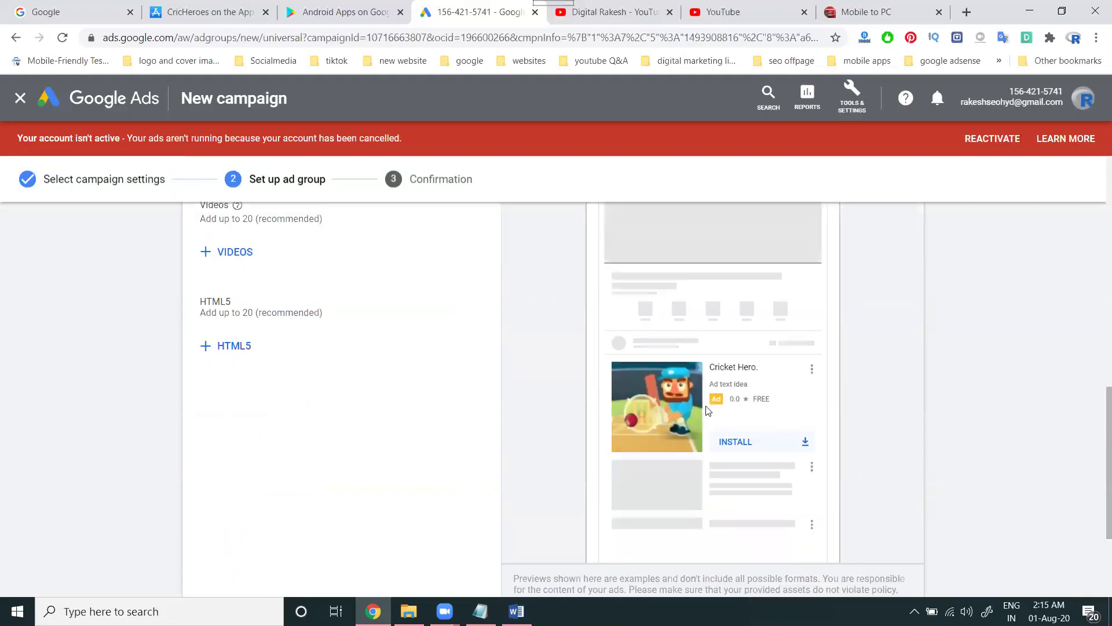
{"action": "scroll", "coordinate": [735, 398], "scroll_direction": "up", "scroll_amount": 2}
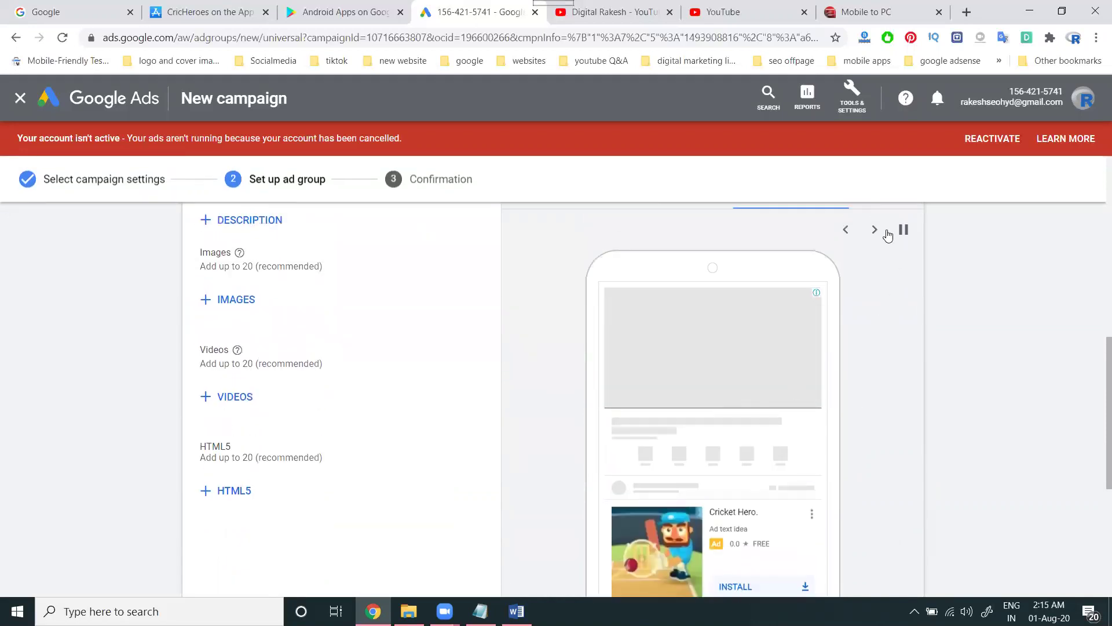
{"action": "left_click", "coordinate": [876, 231]}
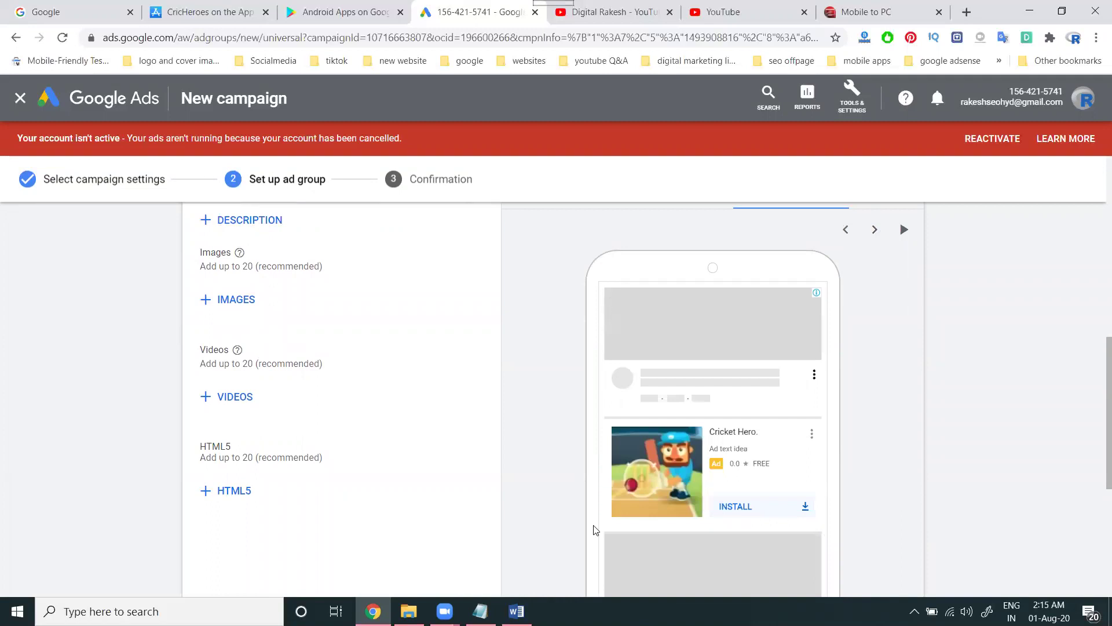
- Check the ad strength and the Display, Search and YouTube previews for the ad with its headlines and descriptions filled in
{"action": "scroll", "coordinate": [596, 530], "scroll_direction": "up", "scroll_amount": 6}
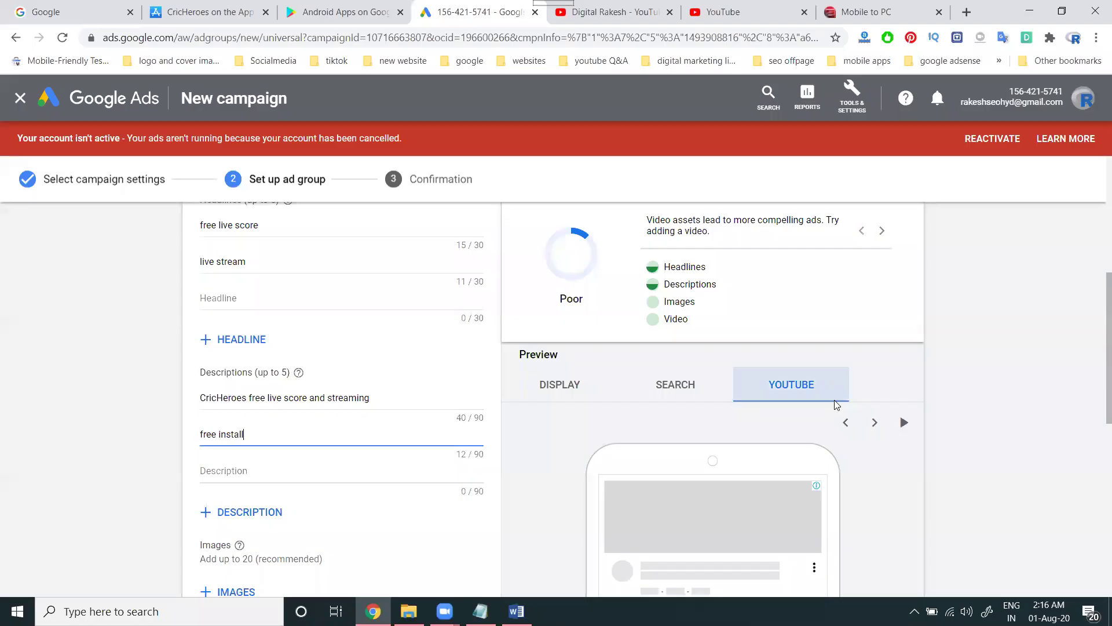
{"action": "scroll", "coordinate": [835, 400], "scroll_direction": "up", "scroll_amount": 3}
{"action": "scroll", "coordinate": [425, 350], "scroll_direction": "down", "scroll_amount": 5}
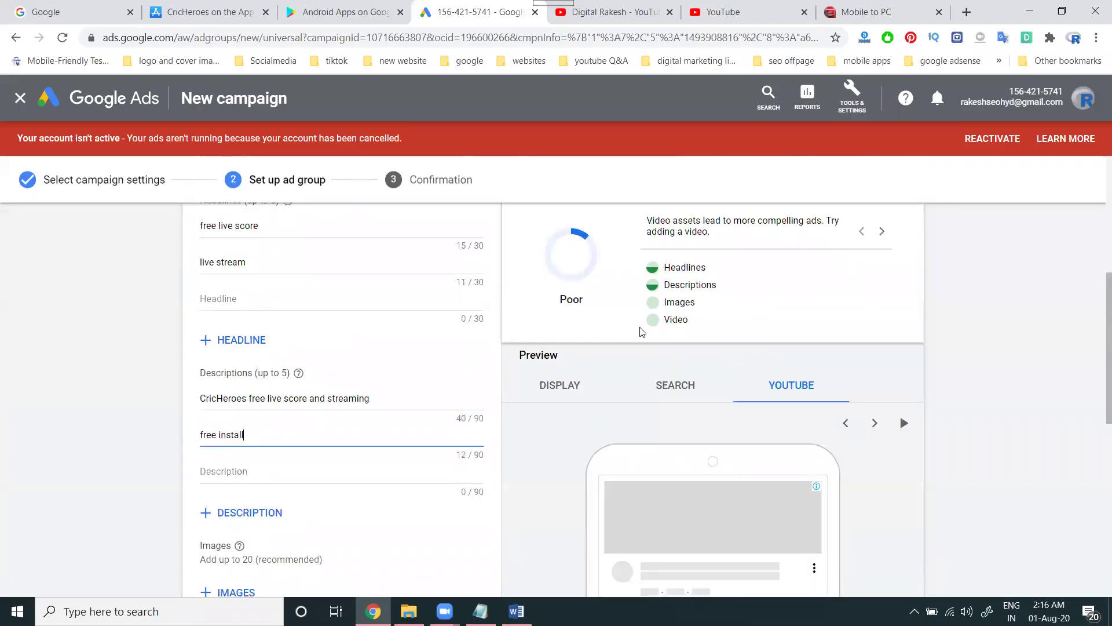
{"action": "left_click", "coordinate": [582, 301]}
{"action": "left_click", "coordinate": [661, 294]}
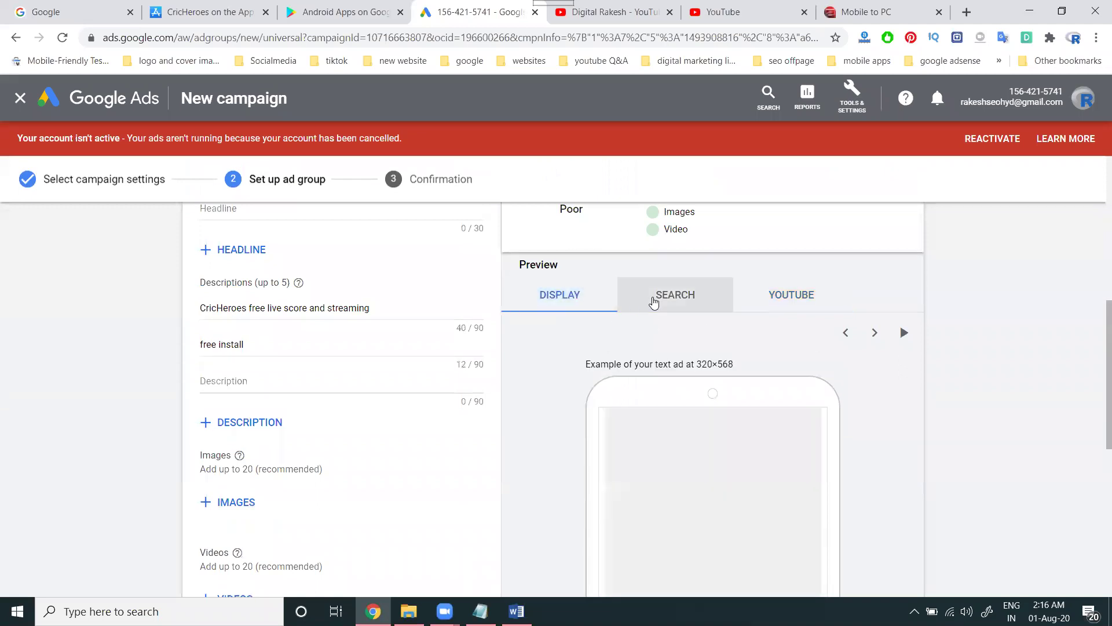
{"action": "left_click", "coordinate": [805, 293]}
- Save the ad group, review the campaign summary on the confirmation page, and continue to the campaign
{"action": "scroll", "coordinate": [991, 312], "scroll_direction": "down", "scroll_amount": 7}
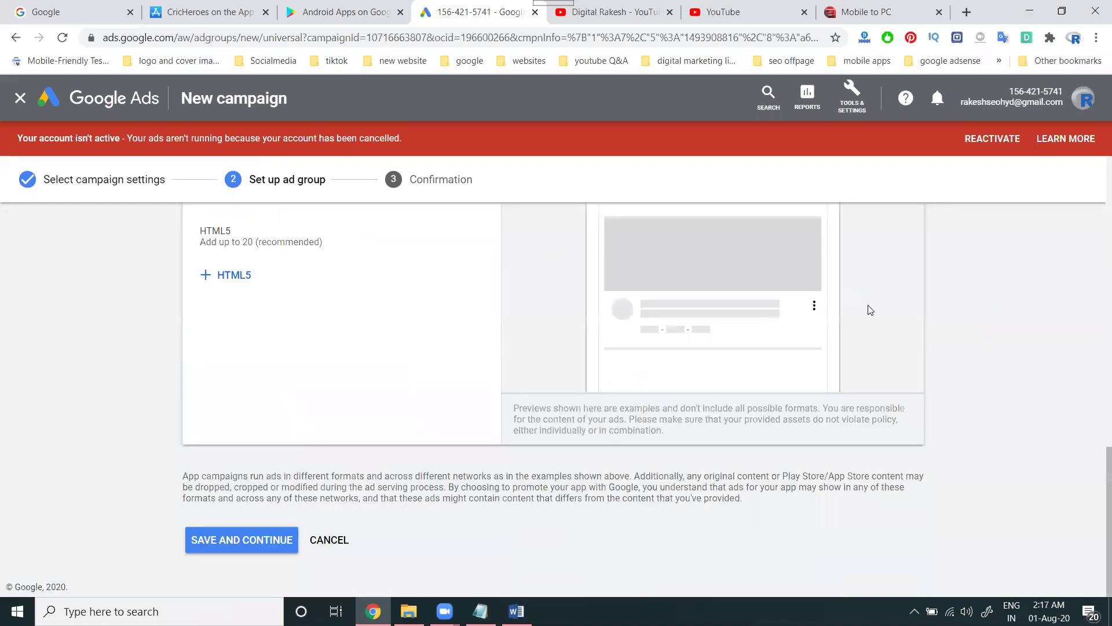
{"action": "left_click", "coordinate": [236, 541]}
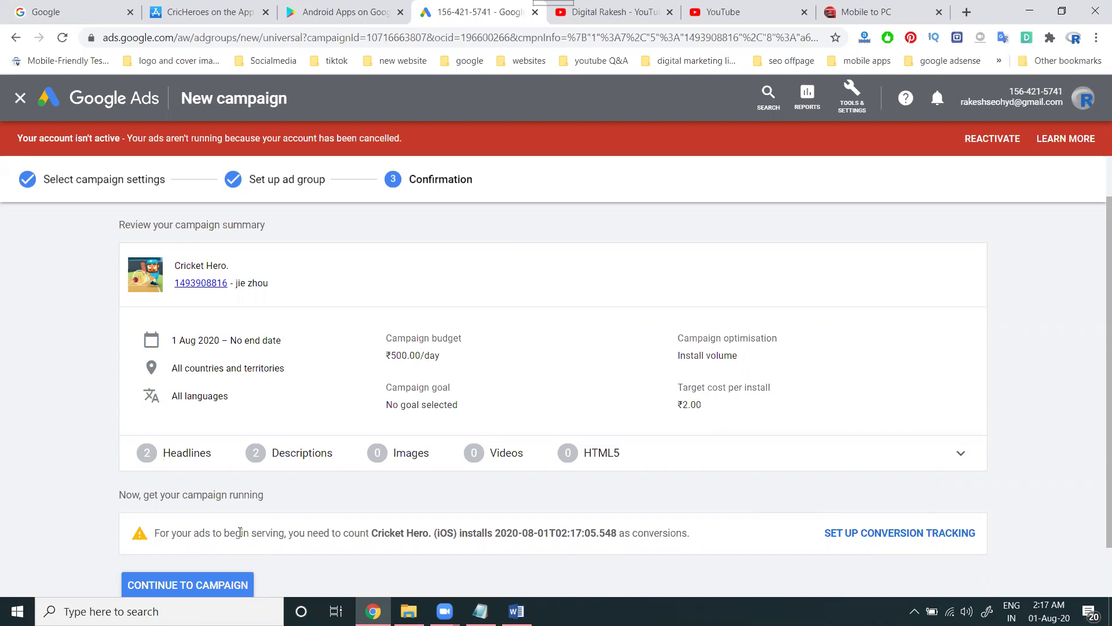
{"action": "scroll", "coordinate": [296, 394], "scroll_direction": "down", "scroll_amount": 1}
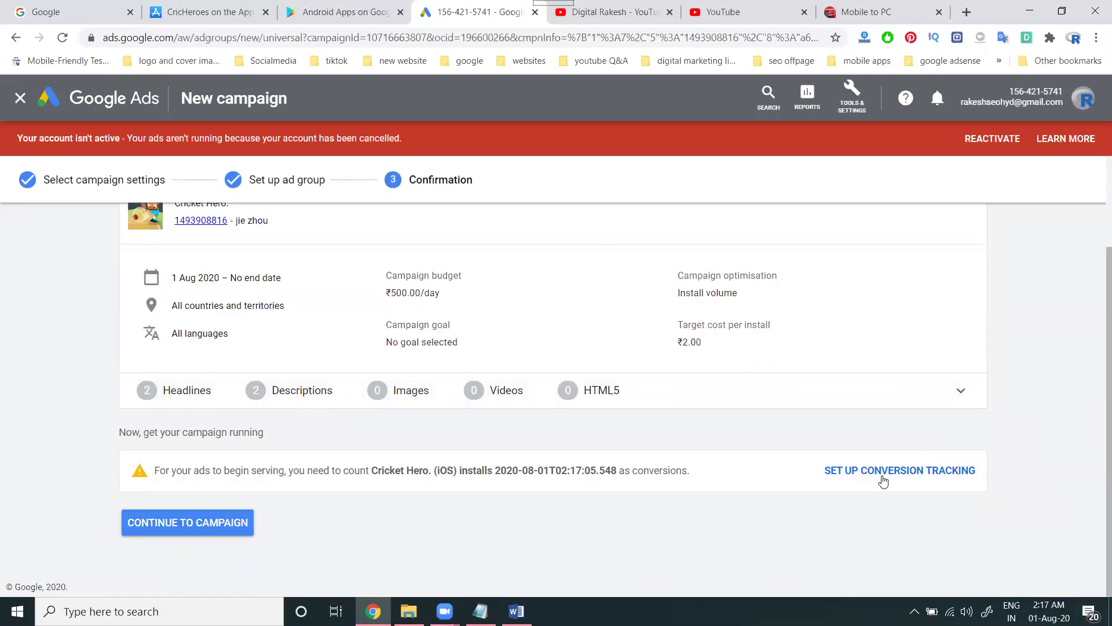
{"action": "left_click", "coordinate": [176, 524]}
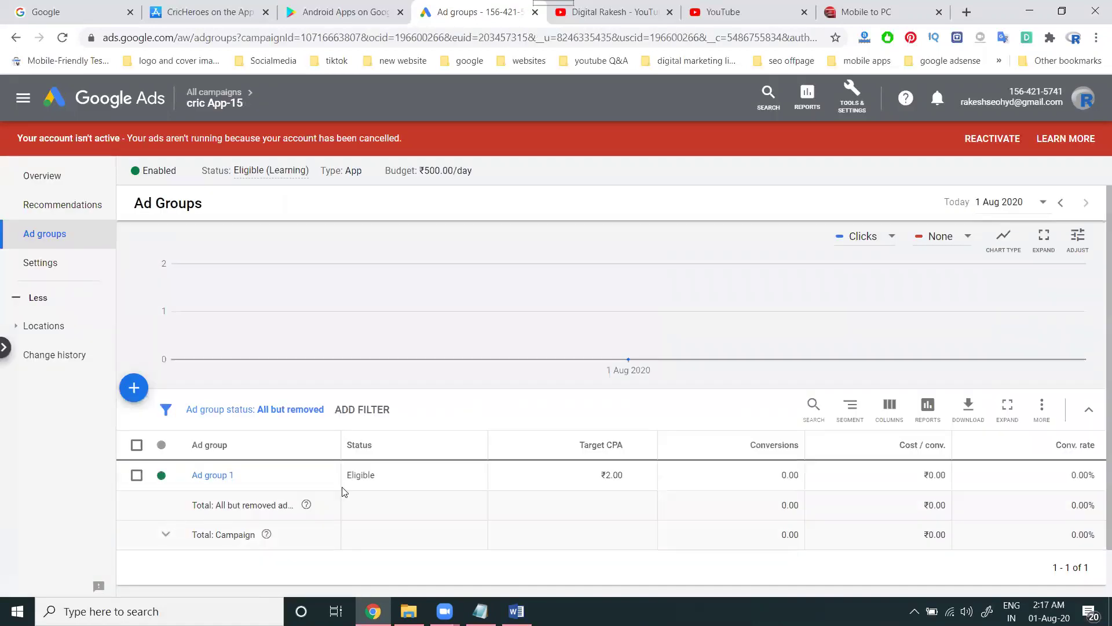
- Open Ad group 1 of the cric App-15 campaign to view its ad assets
{"action": "scroll", "coordinate": [278, 471], "scroll_direction": "down", "scroll_amount": 1}
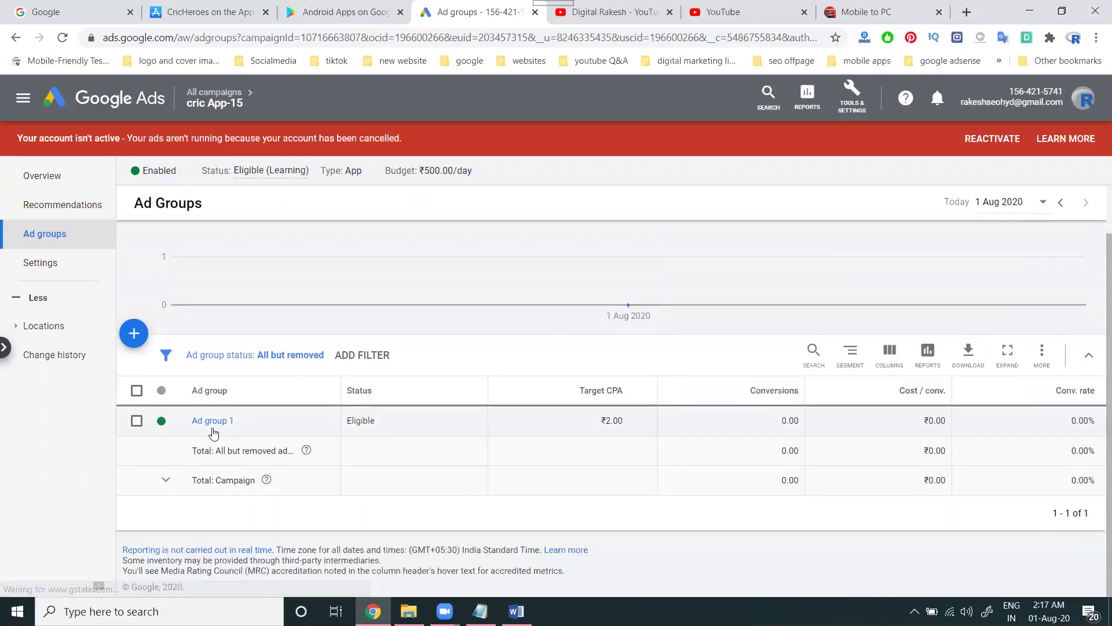
{"action": "mouse_move", "coordinate": [193, 105]}
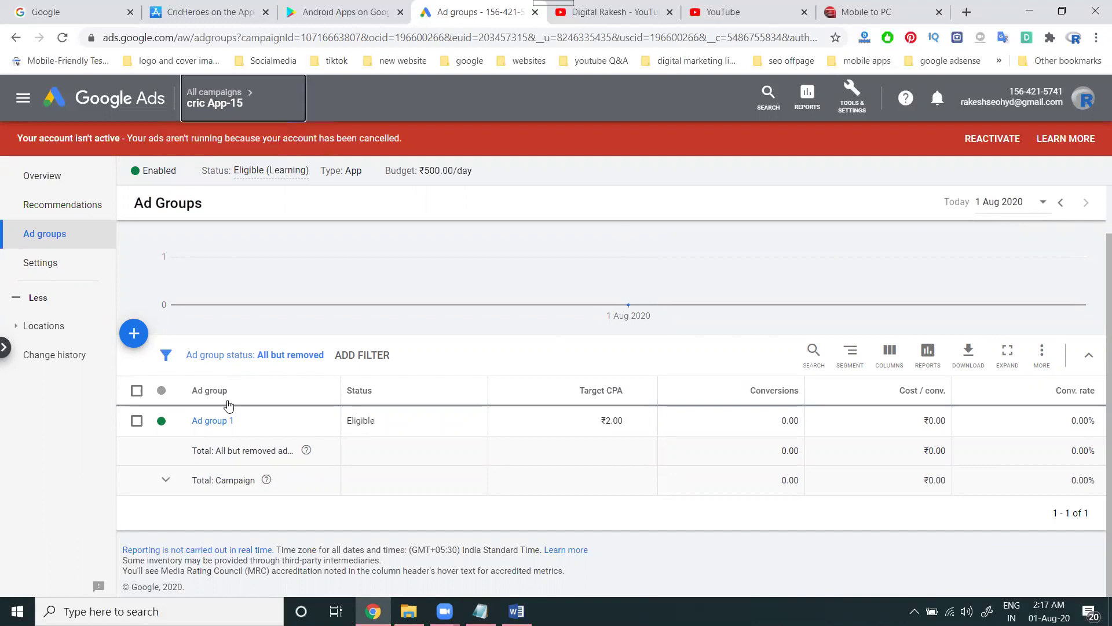
{"action": "left_click", "coordinate": [217, 423]}
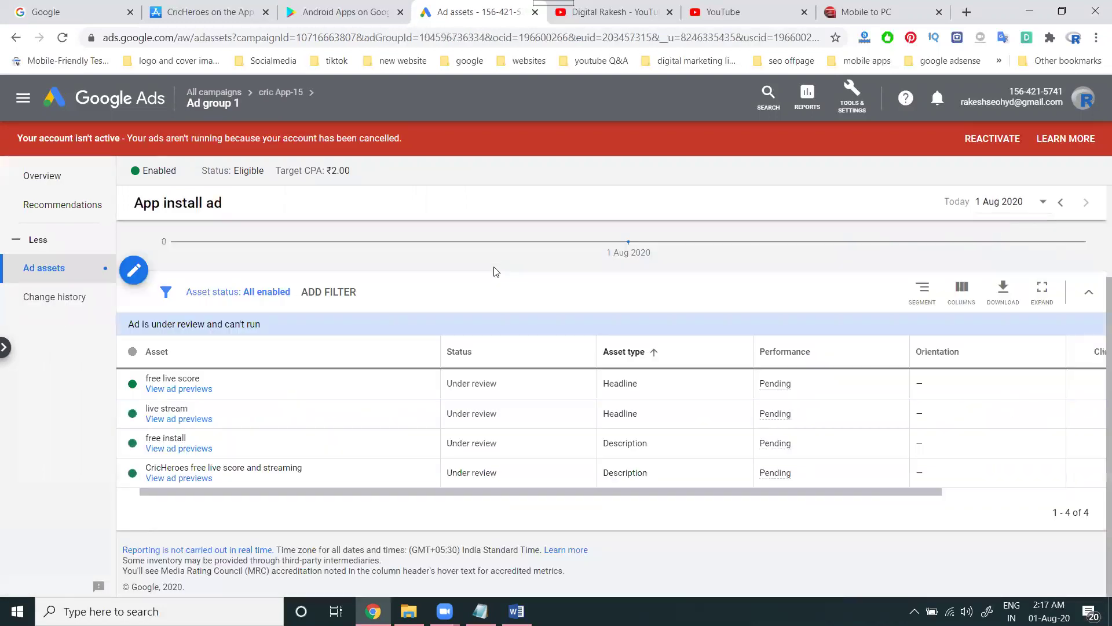
- Open the ad previews for the "free live score" headline and examine the Display and Search ad examples
{"action": "left_click", "coordinate": [188, 392]}
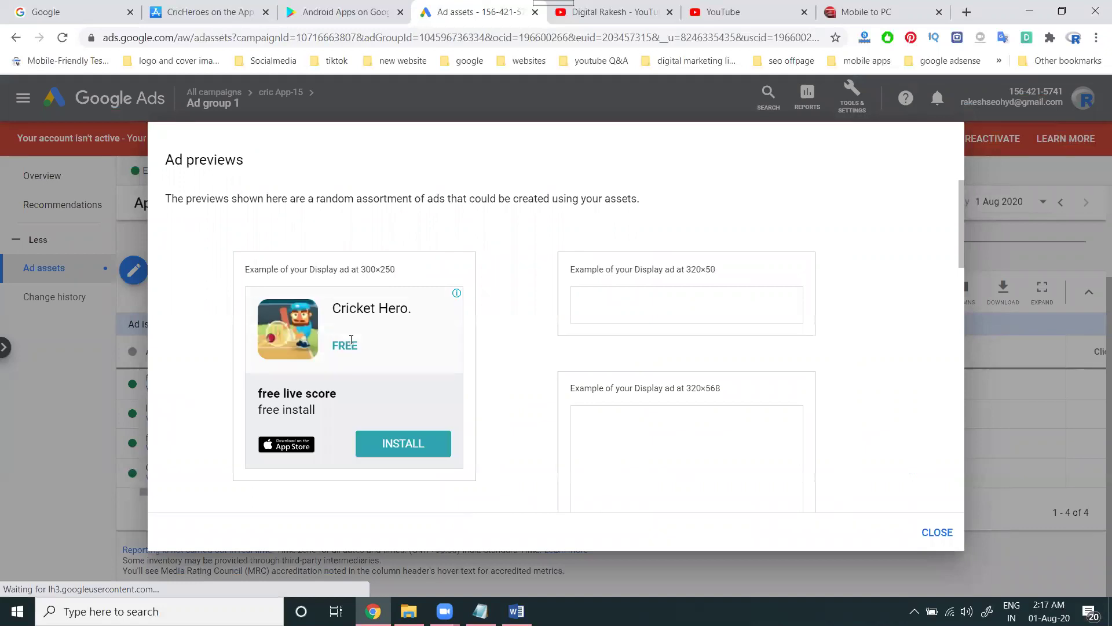
{"action": "scroll", "coordinate": [632, 388], "scroll_direction": "down", "scroll_amount": 3}
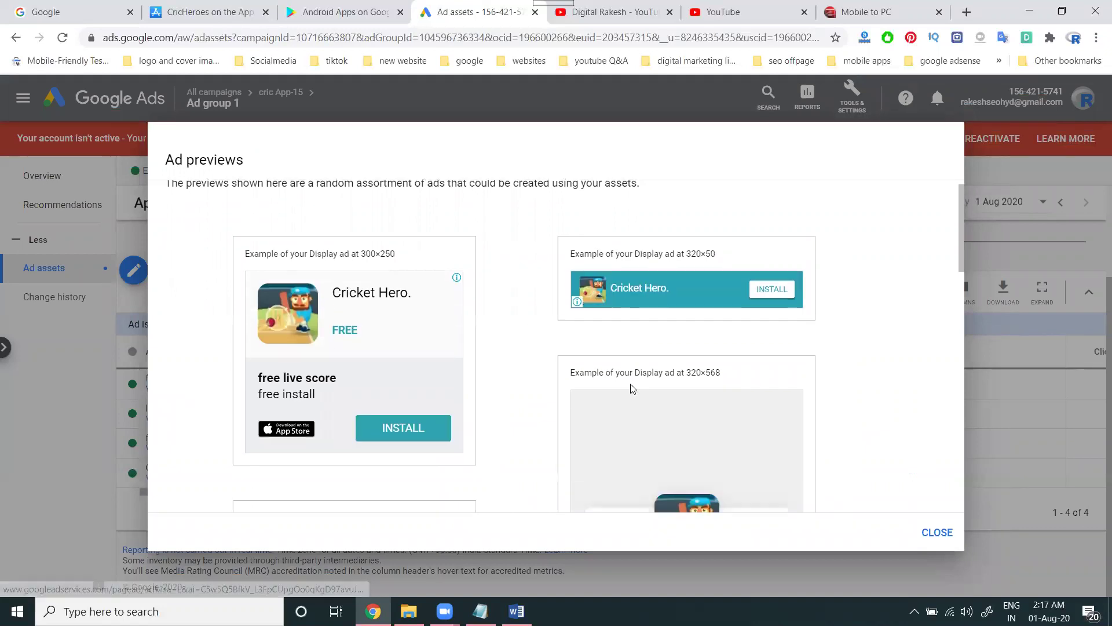
{"action": "scroll", "coordinate": [391, 365], "scroll_direction": "down", "scroll_amount": 3}
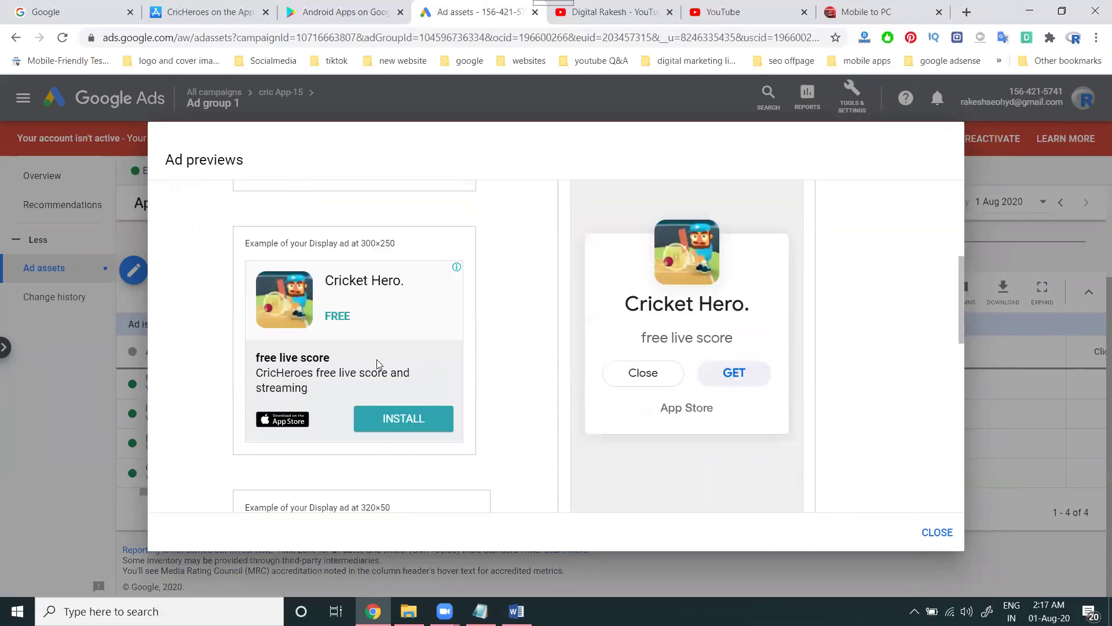
{"action": "scroll", "coordinate": [380, 364], "scroll_direction": "down", "scroll_amount": 3}
{"action": "scroll", "coordinate": [376, 364], "scroll_direction": "down", "scroll_amount": 5}
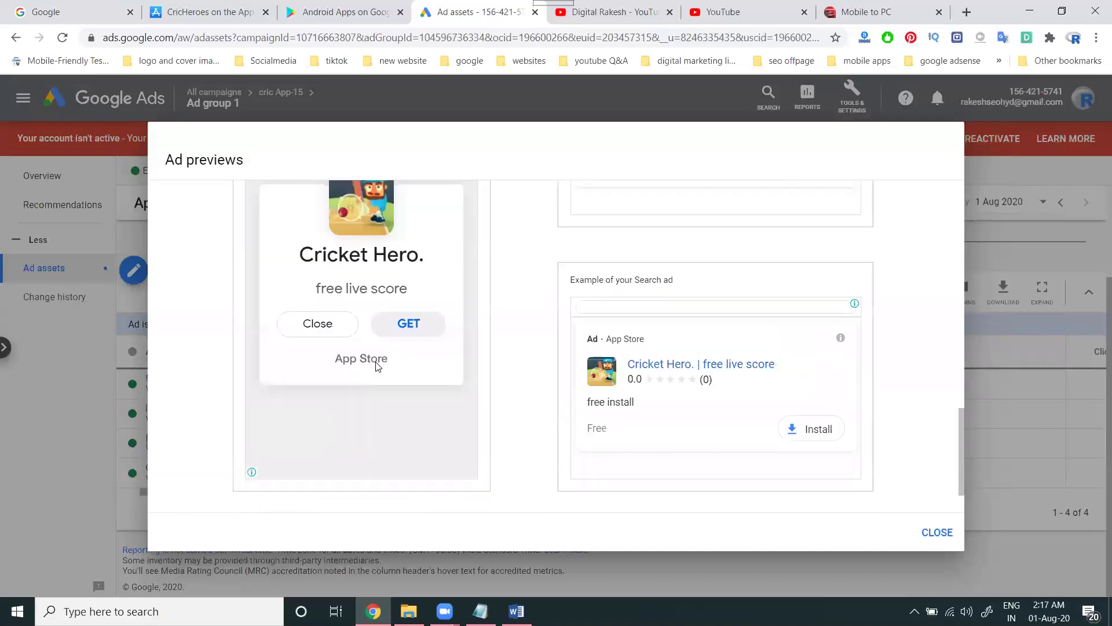
{"action": "scroll", "coordinate": [375, 371], "scroll_direction": "down", "scroll_amount": 1}
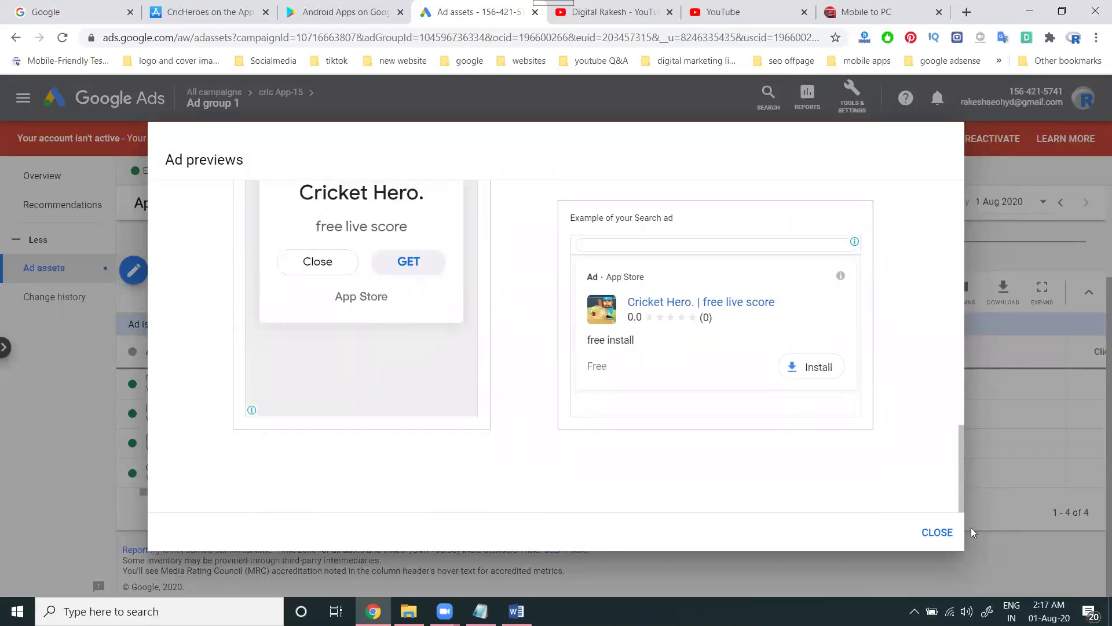
- Close the current previews and examine the Display and Search ad previews for the "live stream" headline
{"action": "left_click", "coordinate": [935, 531]}
{"action": "left_click", "coordinate": [193, 424]}
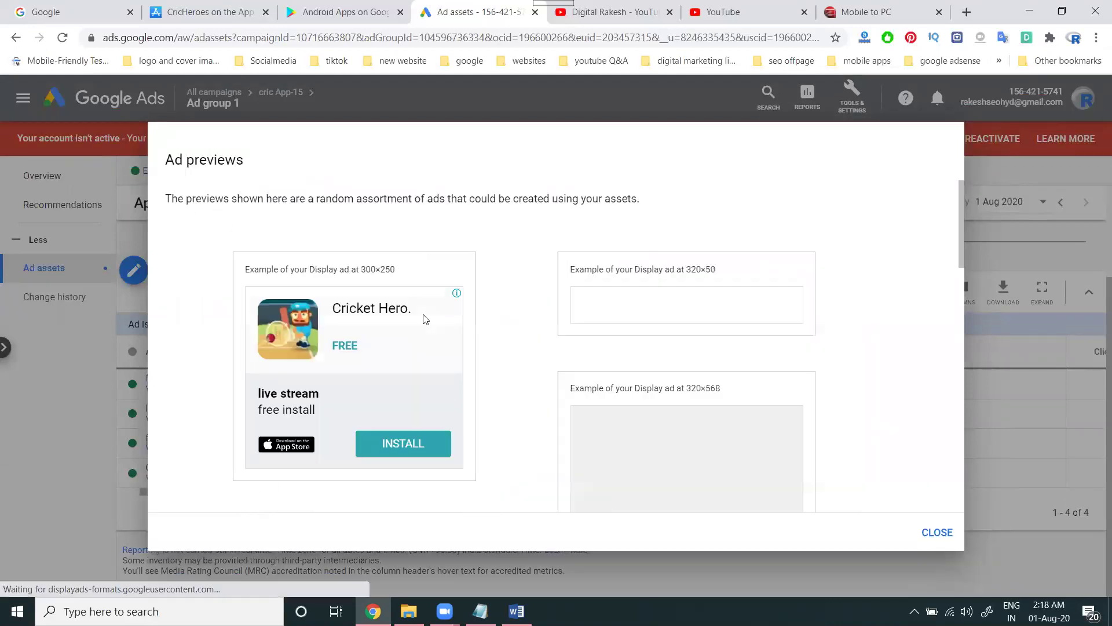
{"action": "scroll", "coordinate": [577, 331], "scroll_direction": "down", "scroll_amount": 5}
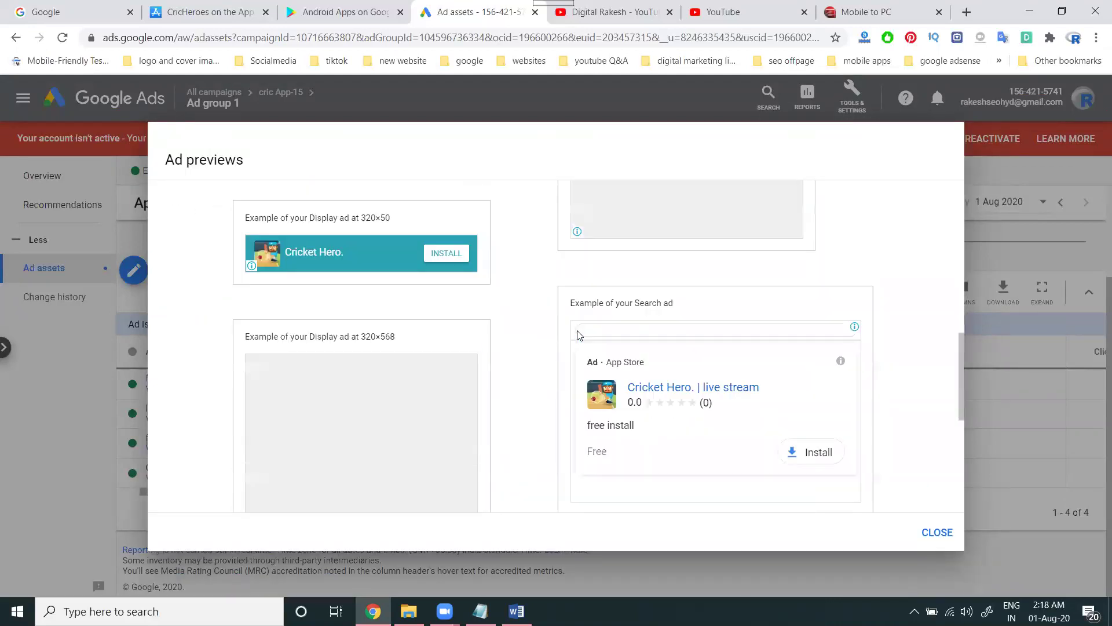
{"action": "scroll", "coordinate": [734, 442], "scroll_direction": "down", "scroll_amount": 2}
{"action": "left_click", "coordinate": [936, 531]}
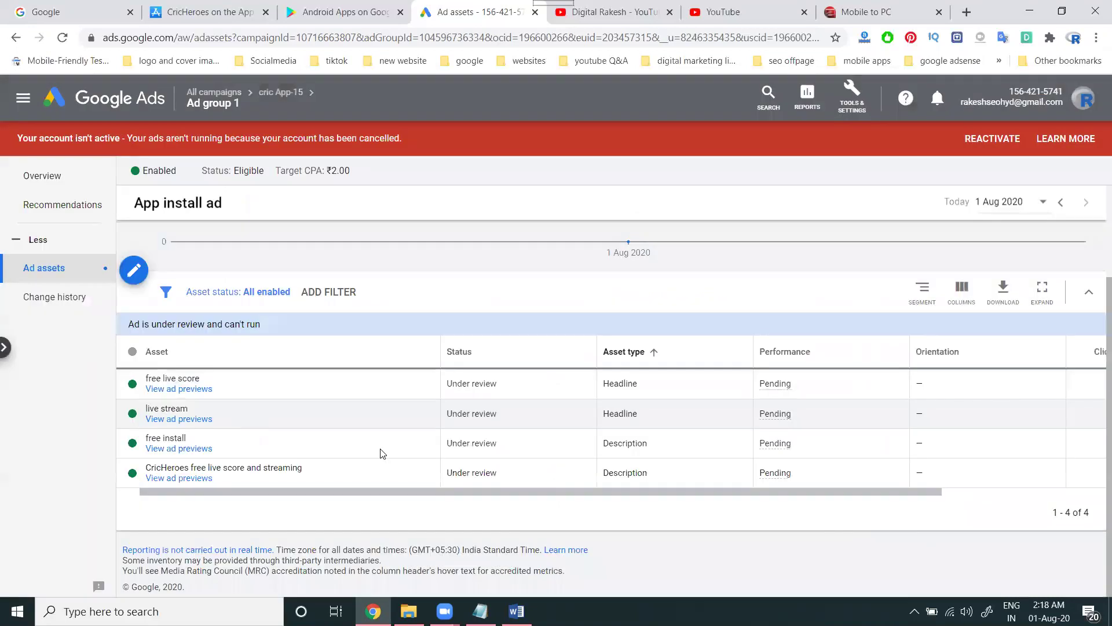
- Examine the Display and YouTube ad previews for the "free install" description
{"action": "left_click", "coordinate": [176, 448]}
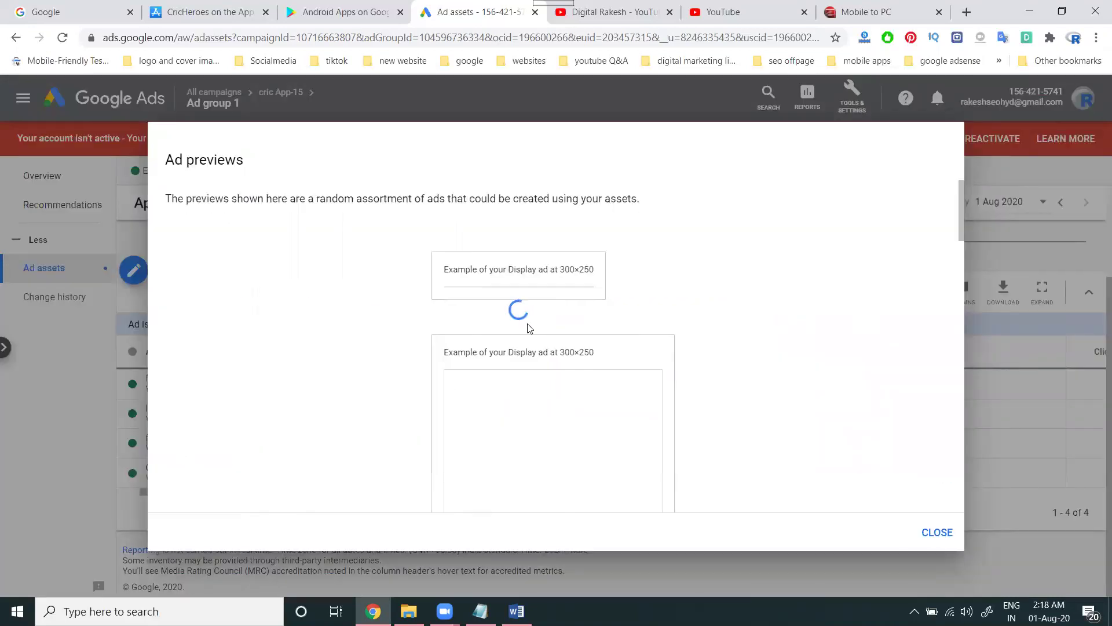
{"action": "scroll", "coordinate": [646, 330], "scroll_direction": "down", "scroll_amount": 2}
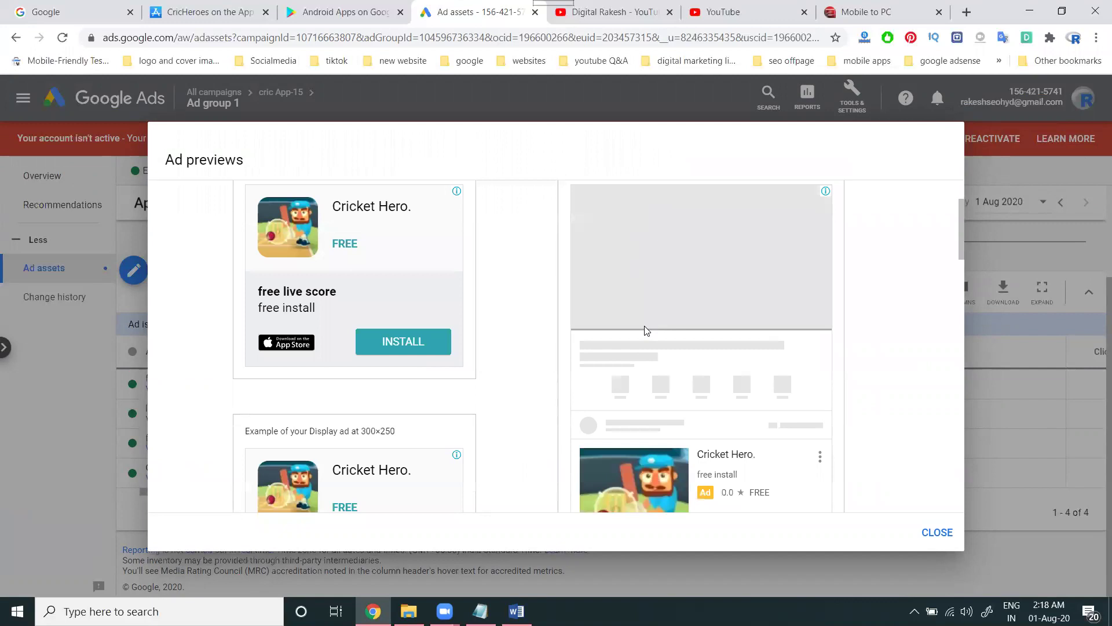
{"action": "scroll", "coordinate": [647, 331], "scroll_direction": "down", "scroll_amount": 9}
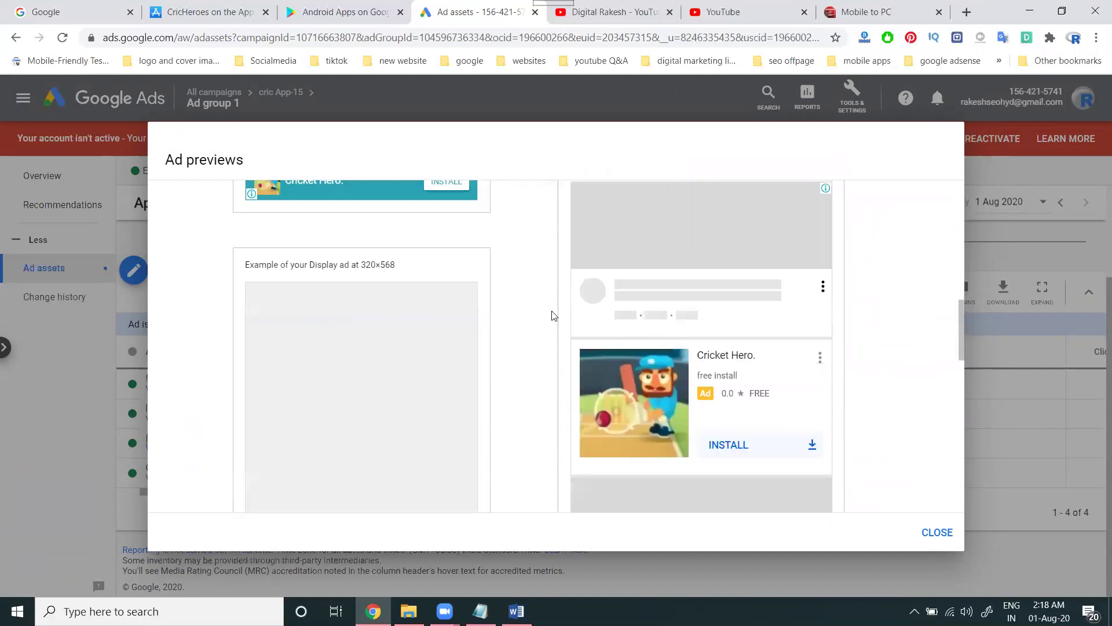
{"action": "scroll", "coordinate": [553, 316], "scroll_direction": "down", "scroll_amount": 5}
{"action": "left_click", "coordinate": [937, 532]}
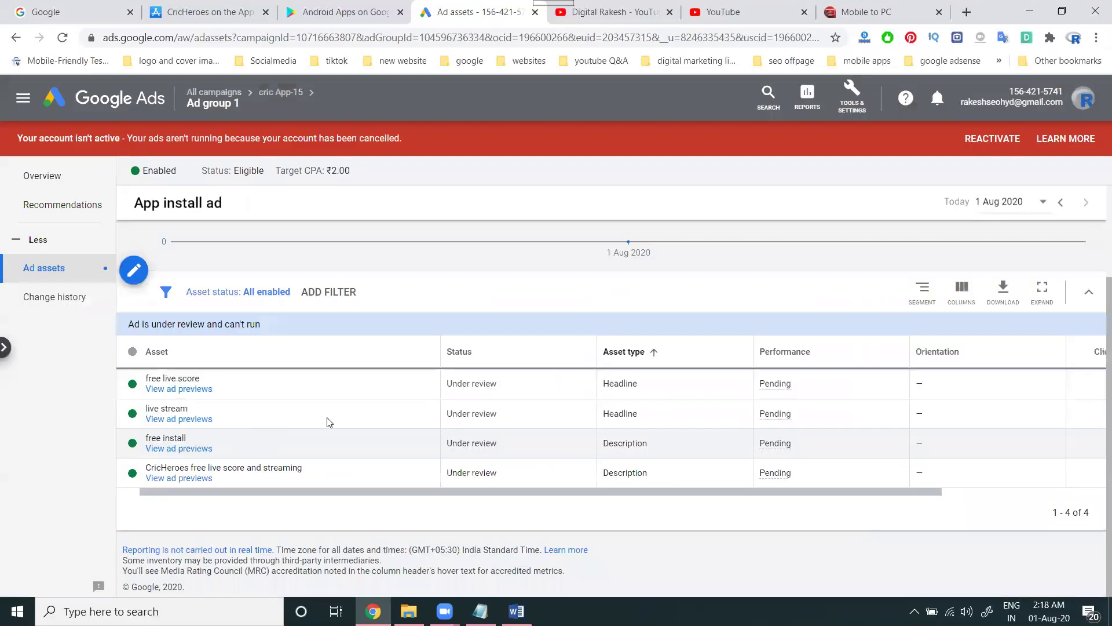
- Examine the Display, YouTube and Search ad previews for the "CricHeroes free live score and streaming" description
{"action": "left_click", "coordinate": [174, 478]}
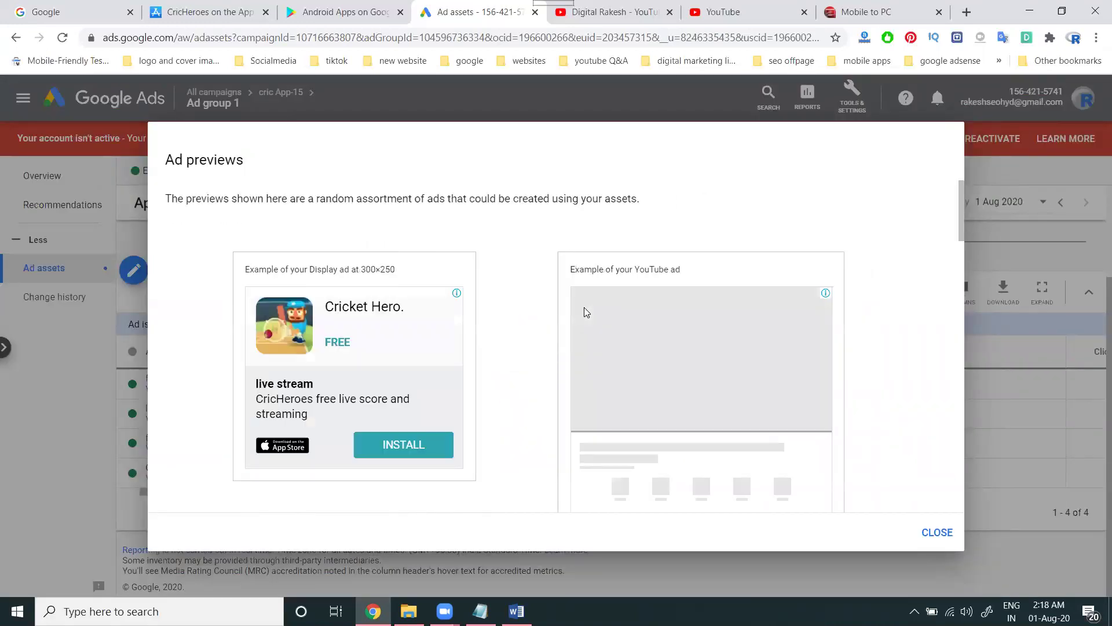
{"action": "scroll", "coordinate": [560, 300], "scroll_direction": "down", "scroll_amount": 5}
{"action": "scroll", "coordinate": [559, 300], "scroll_direction": "down", "scroll_amount": 10}
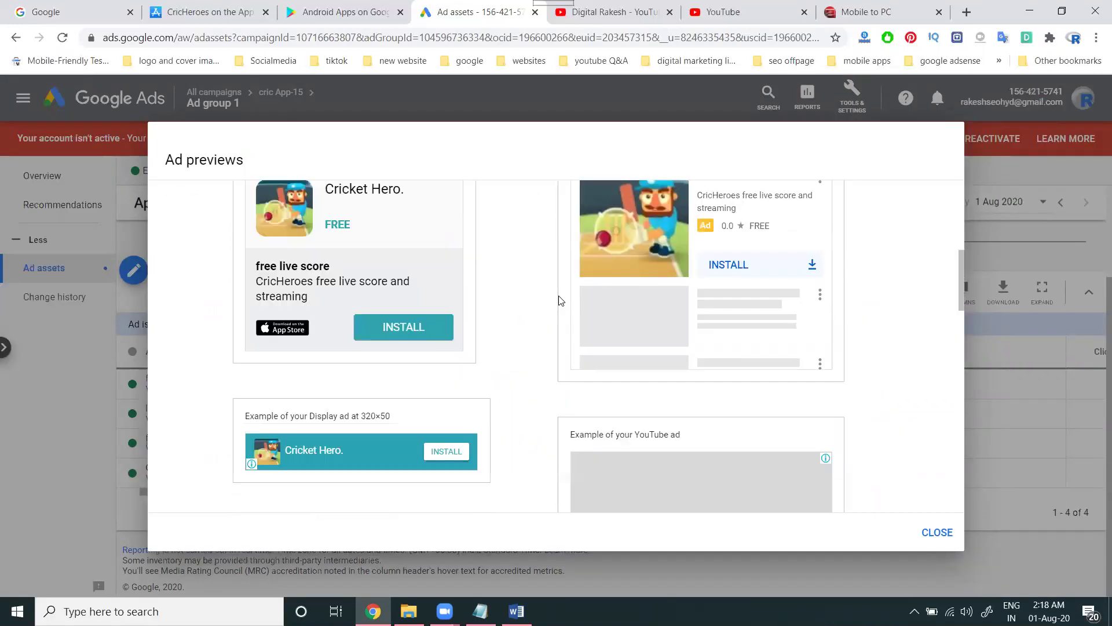
{"action": "scroll", "coordinate": [559, 312], "scroll_direction": "down", "scroll_amount": 4}
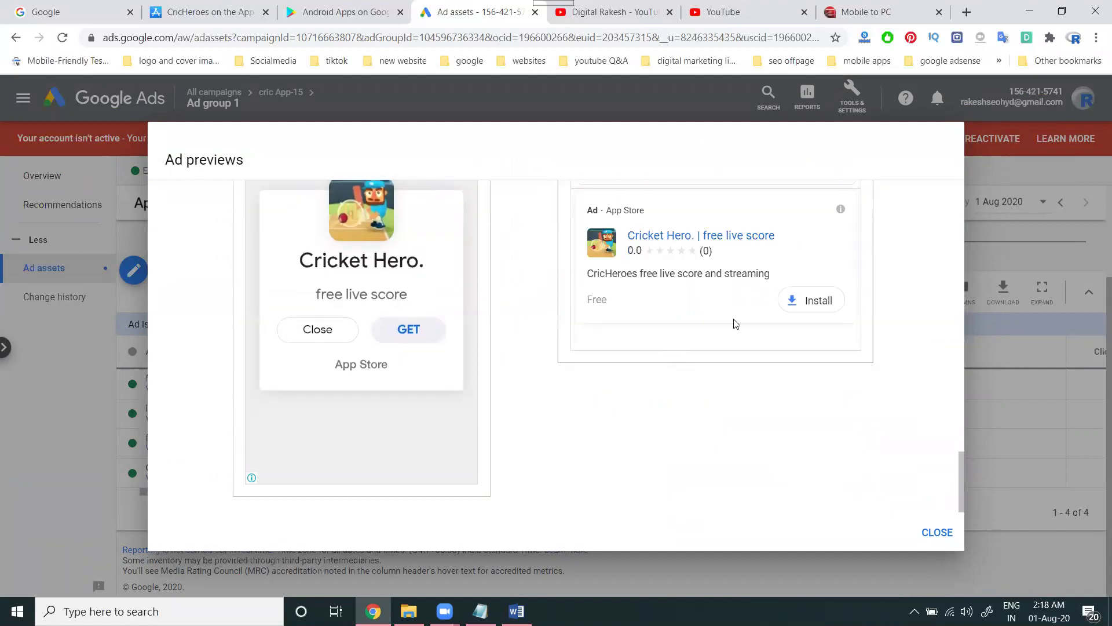
{"action": "scroll", "coordinate": [373, 345], "scroll_direction": "up", "scroll_amount": 5}
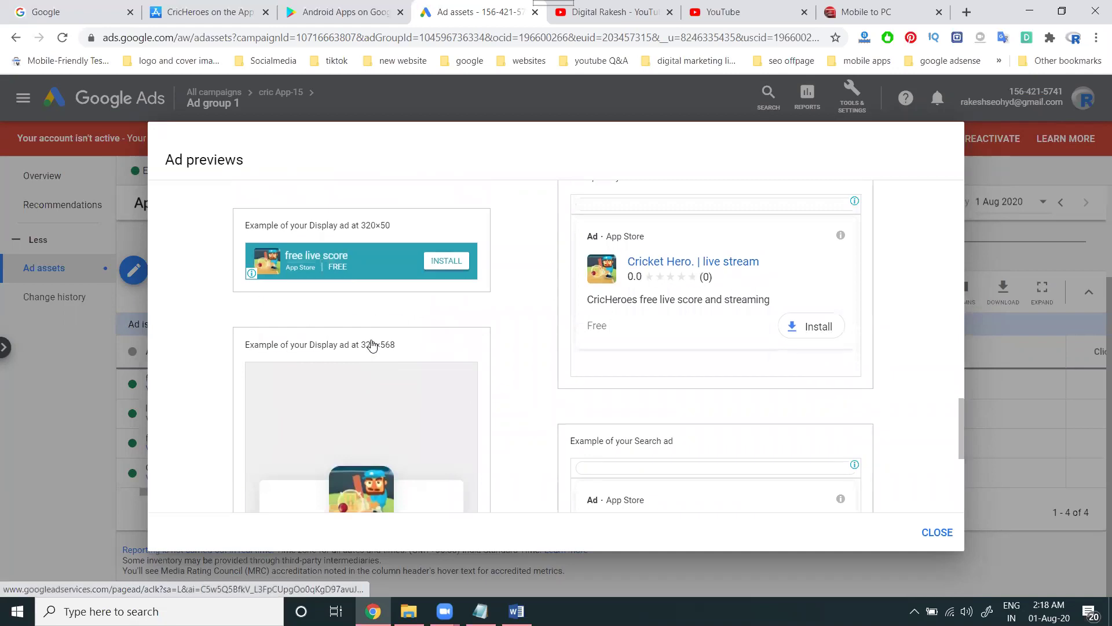
{"action": "scroll", "coordinate": [373, 346], "scroll_direction": "up", "scroll_amount": 2}
{"action": "scroll", "coordinate": [596, 365], "scroll_direction": "up", "scroll_amount": 4}
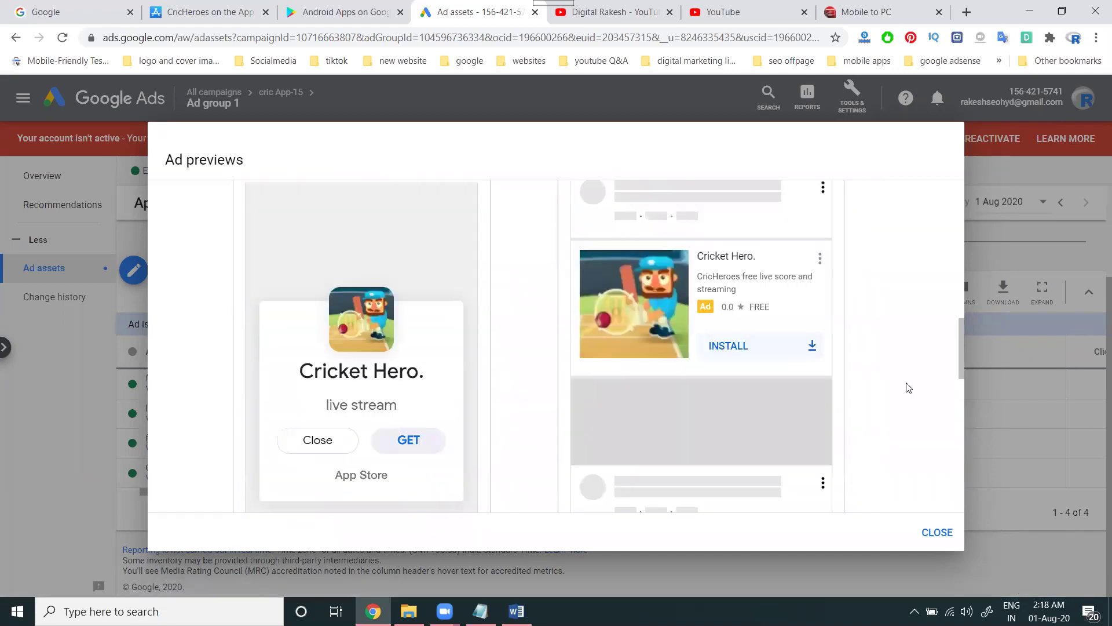
{"action": "left_click", "coordinate": [947, 535]}
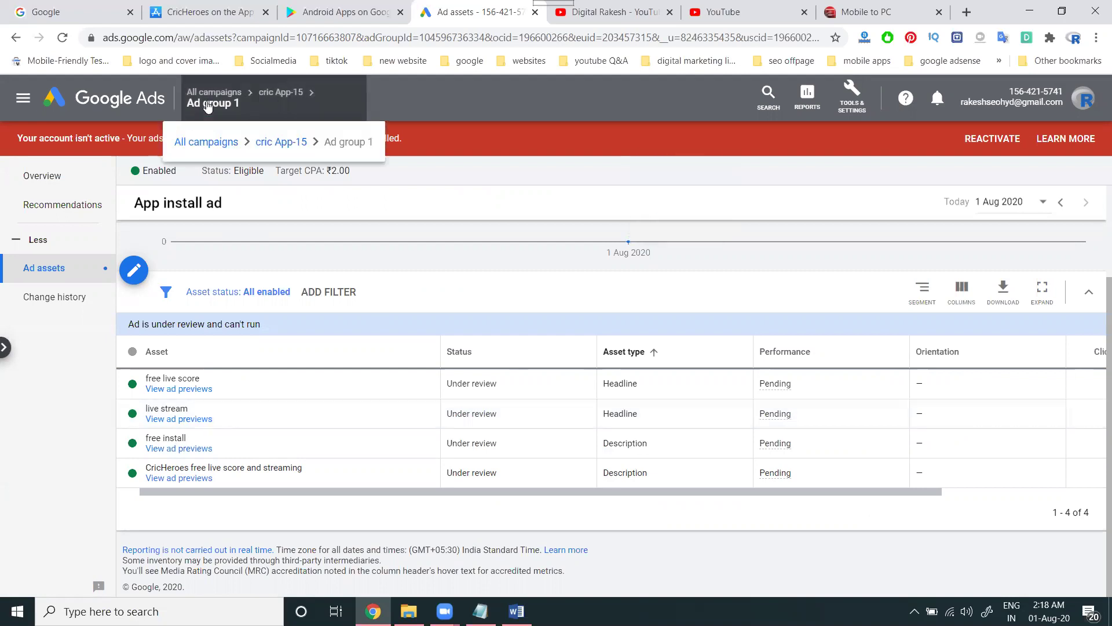
- Go back to the list of all campaigns, reopen the cric App-15 campaign and look over its overview page
{"action": "mouse_move", "coordinate": [221, 117]}
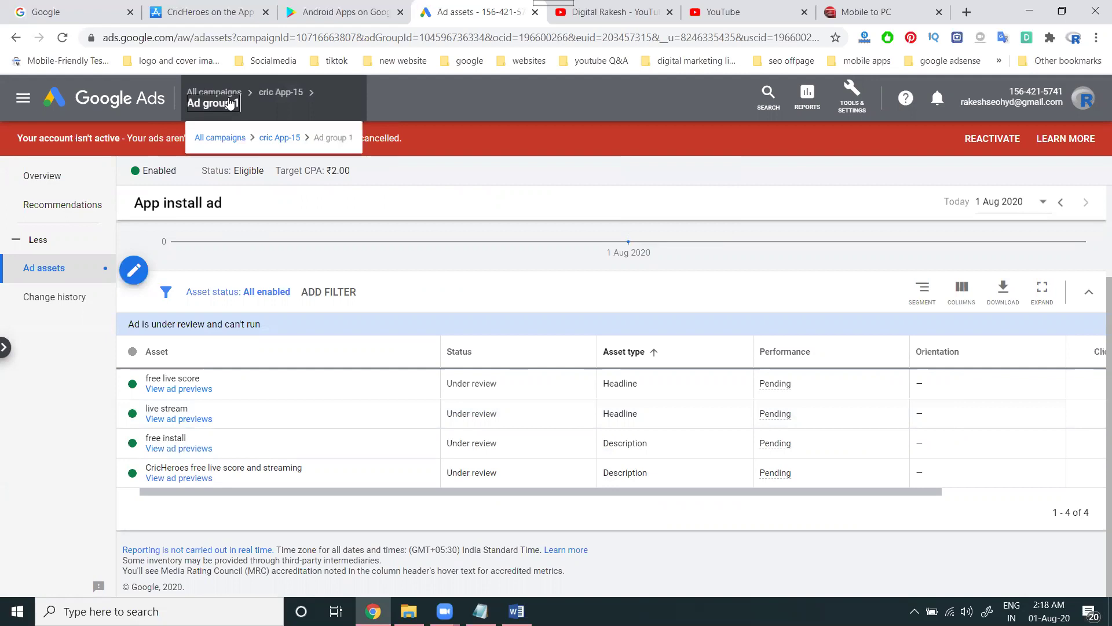
{"action": "left_click", "coordinate": [259, 141]}
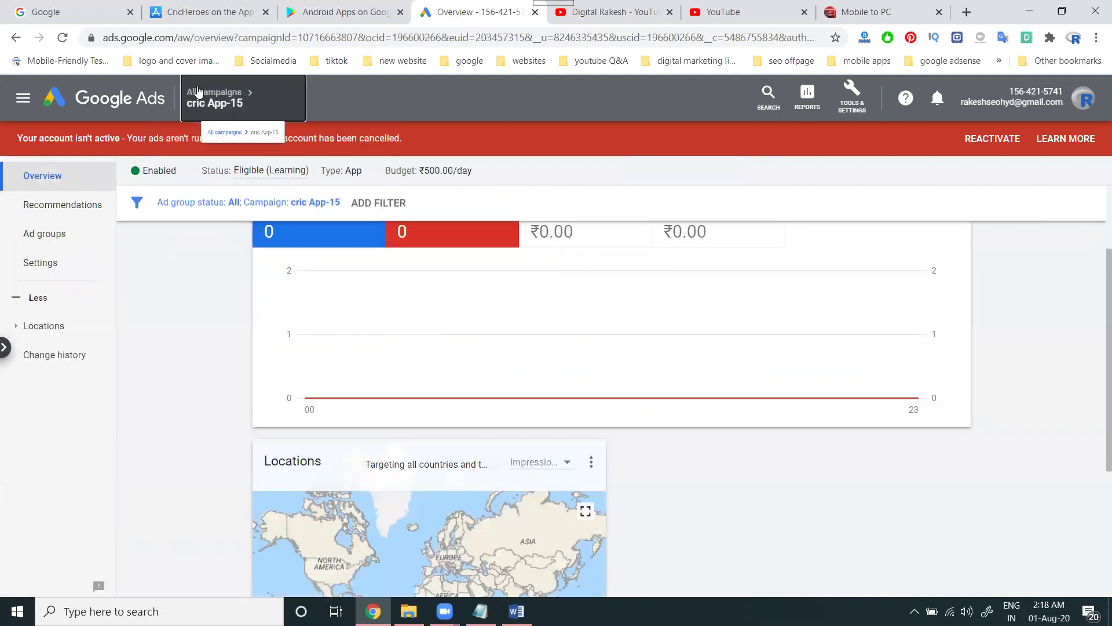
{"action": "mouse_move", "coordinate": [200, 96]}
{"action": "left_click", "coordinate": [210, 142]}
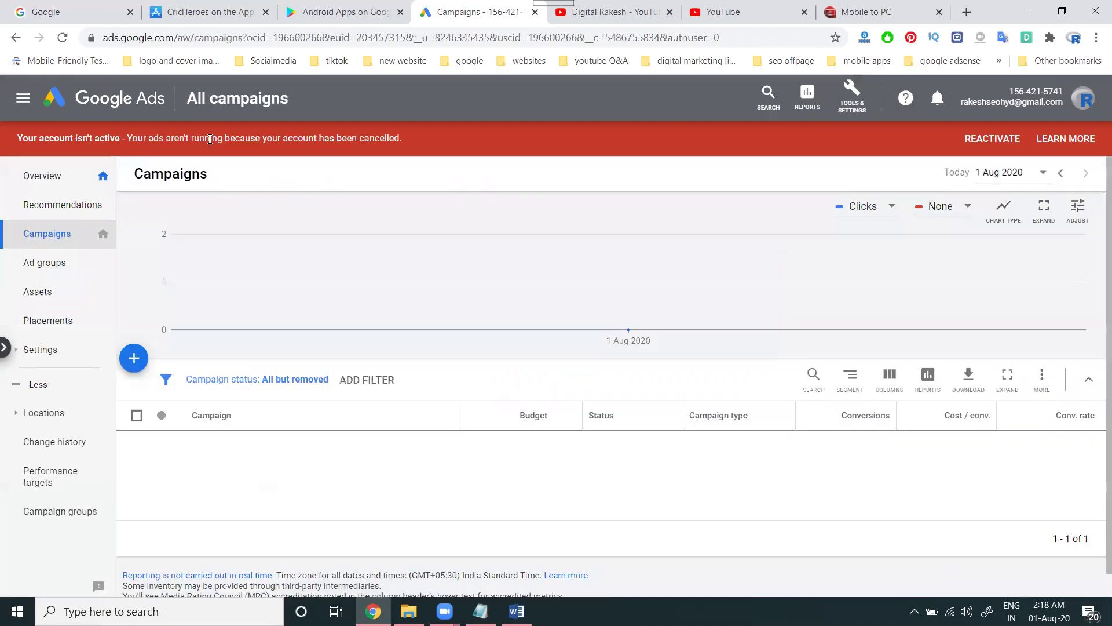
{"action": "left_click", "coordinate": [242, 457]}
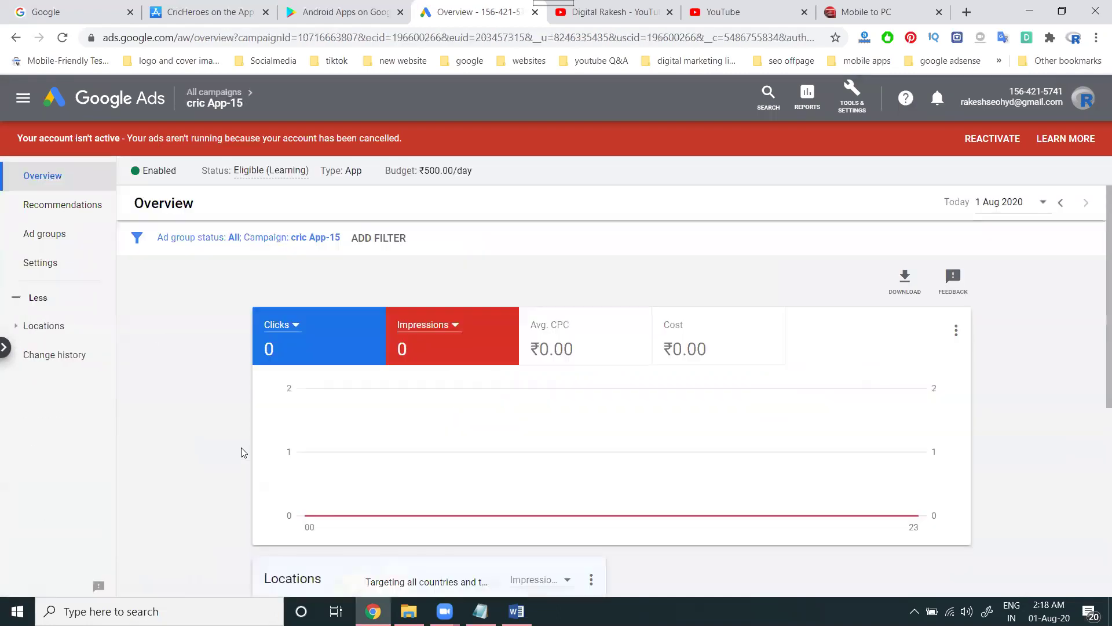
{"action": "scroll", "coordinate": [220, 374], "scroll_direction": "down", "scroll_amount": 3}
{"action": "scroll", "coordinate": [214, 366], "scroll_direction": "down", "scroll_amount": 3}
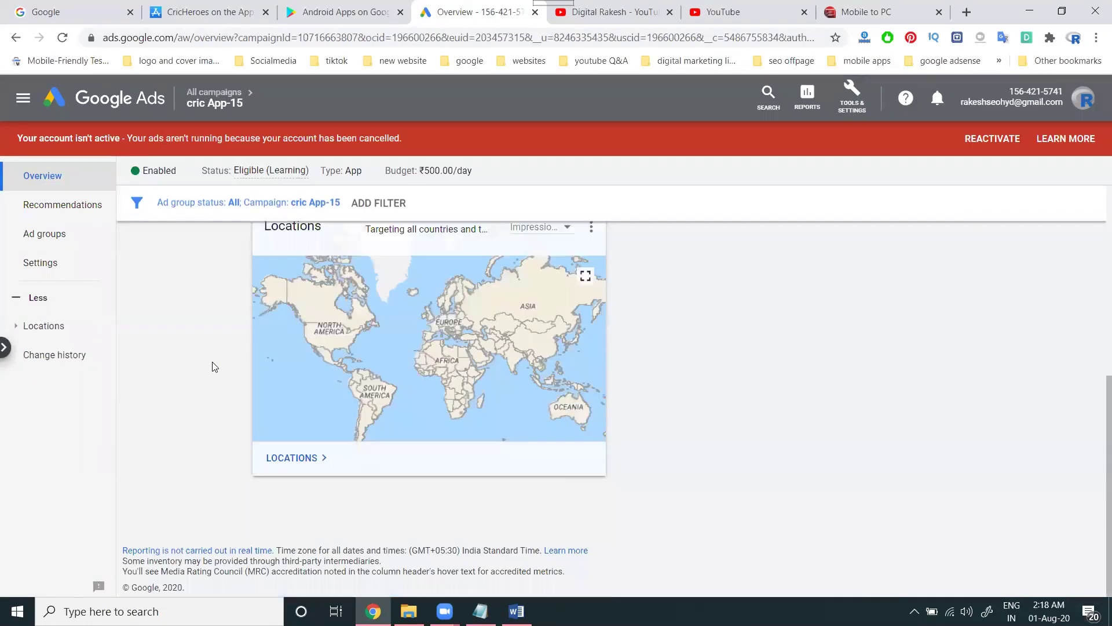
{"action": "scroll", "coordinate": [215, 366], "scroll_direction": "up", "scroll_amount": 6}
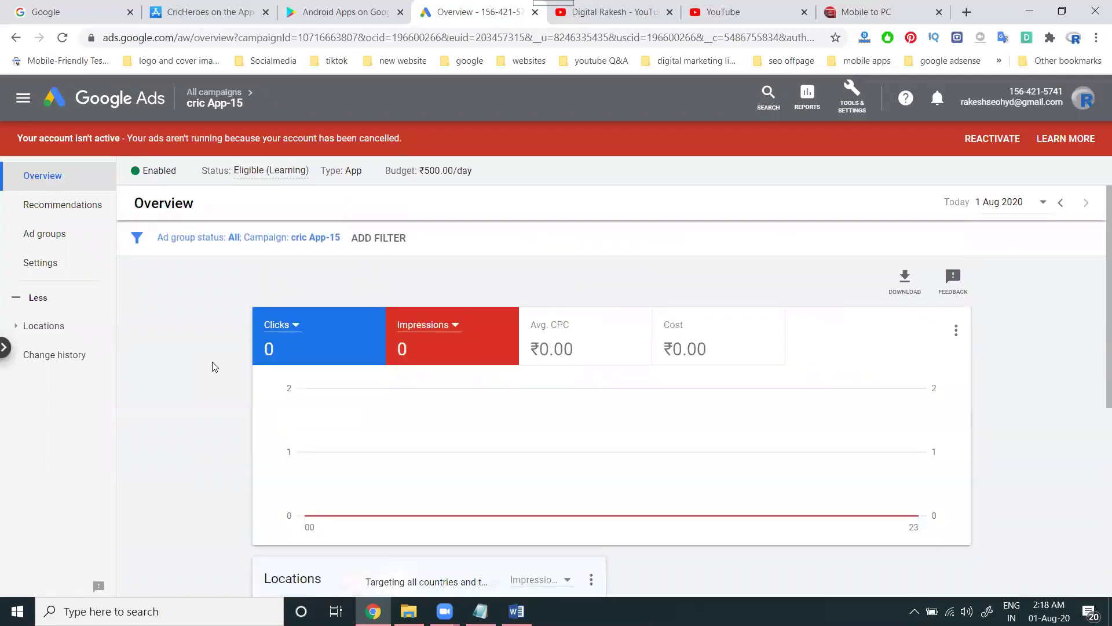
- Start another ad group in cric App-15, look over its name, ad asset and preview sections, and leave without saving
{"action": "left_click", "coordinate": [68, 245]}
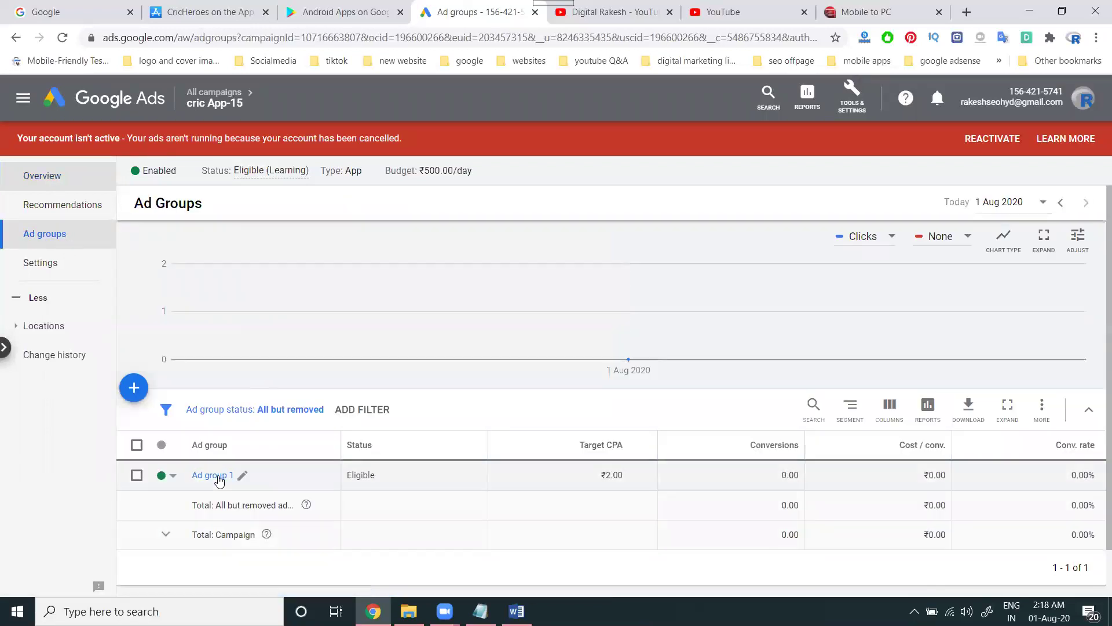
{"action": "left_click", "coordinate": [141, 394]}
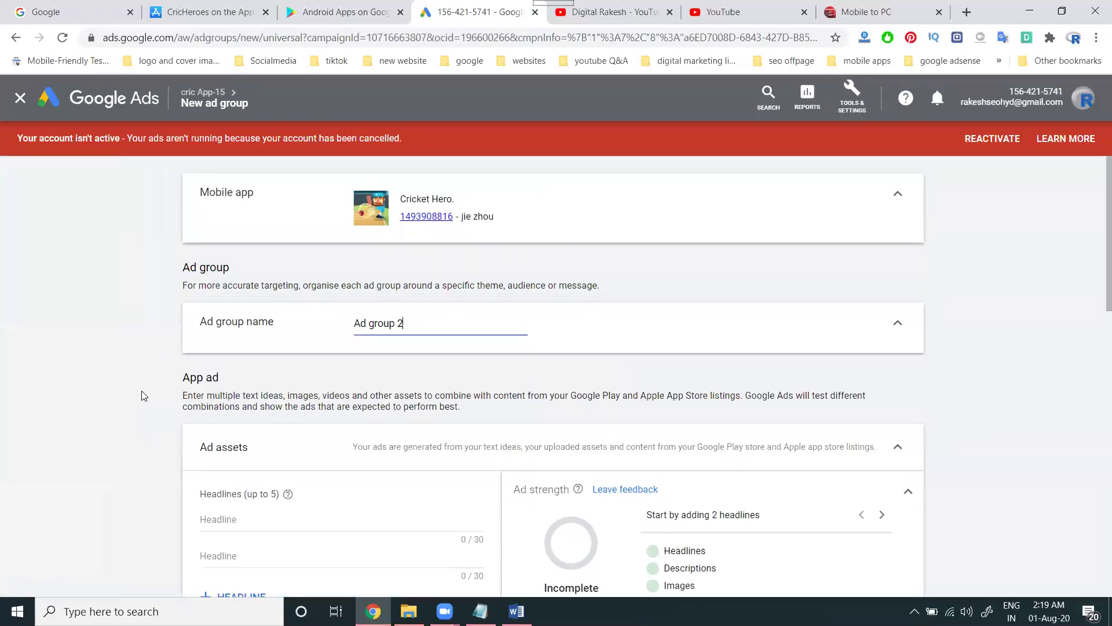
{"action": "scroll", "coordinate": [302, 395], "scroll_direction": "down", "scroll_amount": 3}
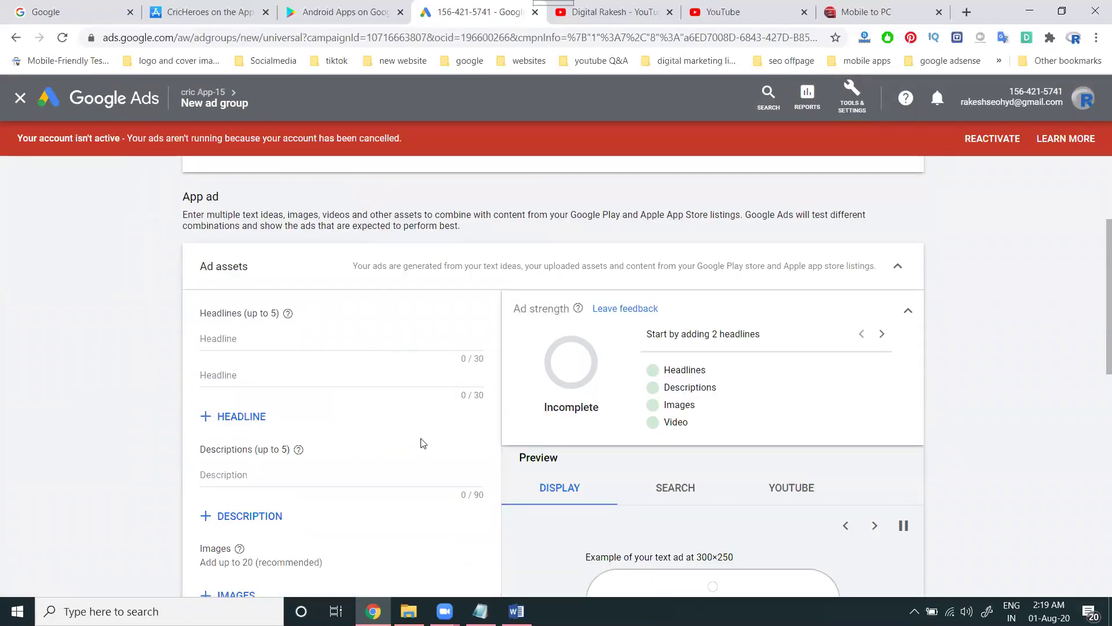
{"action": "scroll", "coordinate": [378, 366], "scroll_direction": "down", "scroll_amount": 3}
{"action": "scroll", "coordinate": [380, 368], "scroll_direction": "up", "scroll_amount": 6}
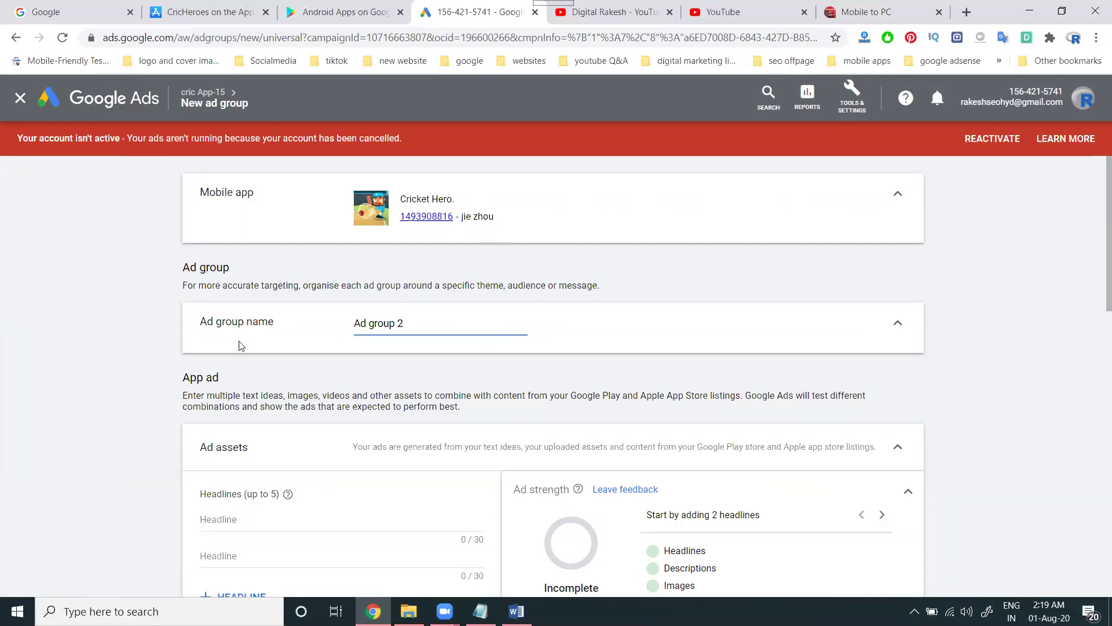
{"action": "scroll", "coordinate": [237, 346], "scroll_direction": "down", "scroll_amount": 5}
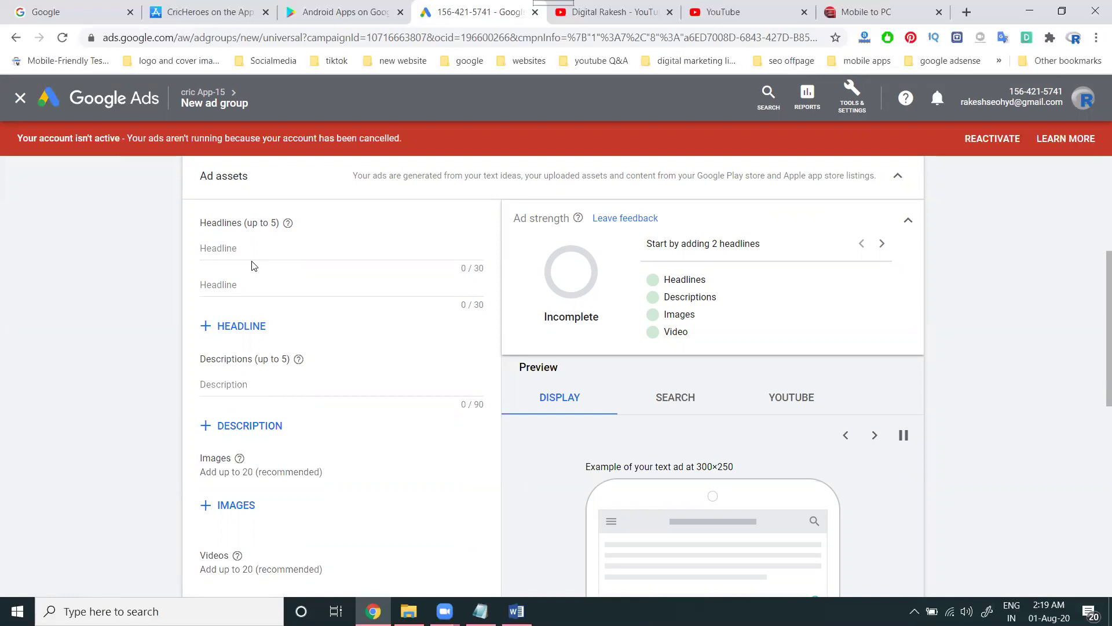
{"action": "scroll", "coordinate": [217, 312], "scroll_direction": "down", "scroll_amount": 3}
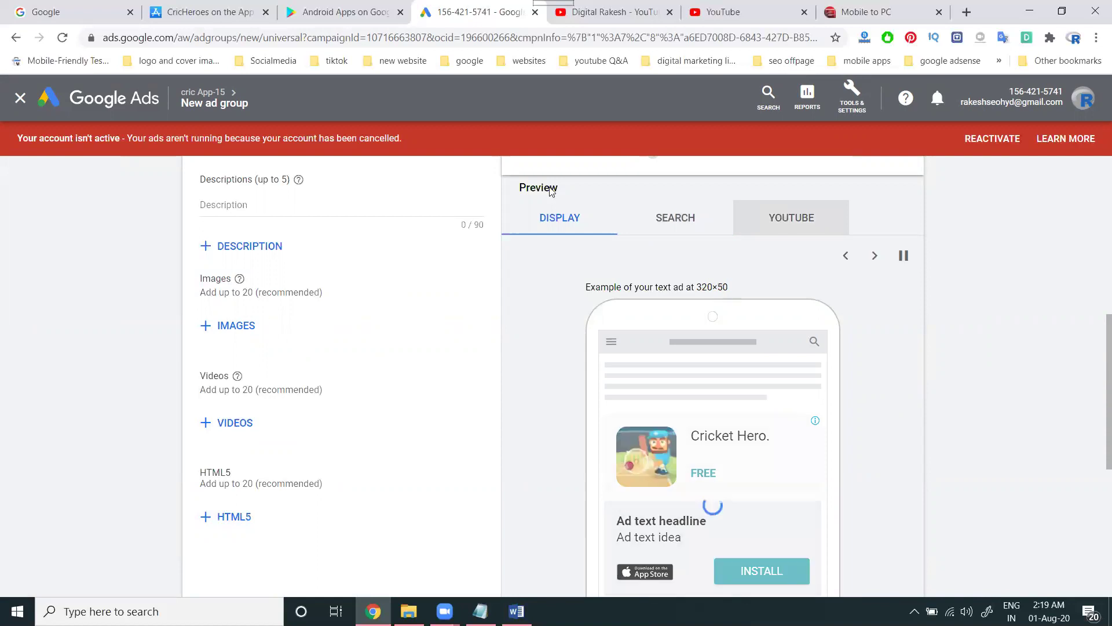
{"action": "left_click", "coordinate": [21, 99]}
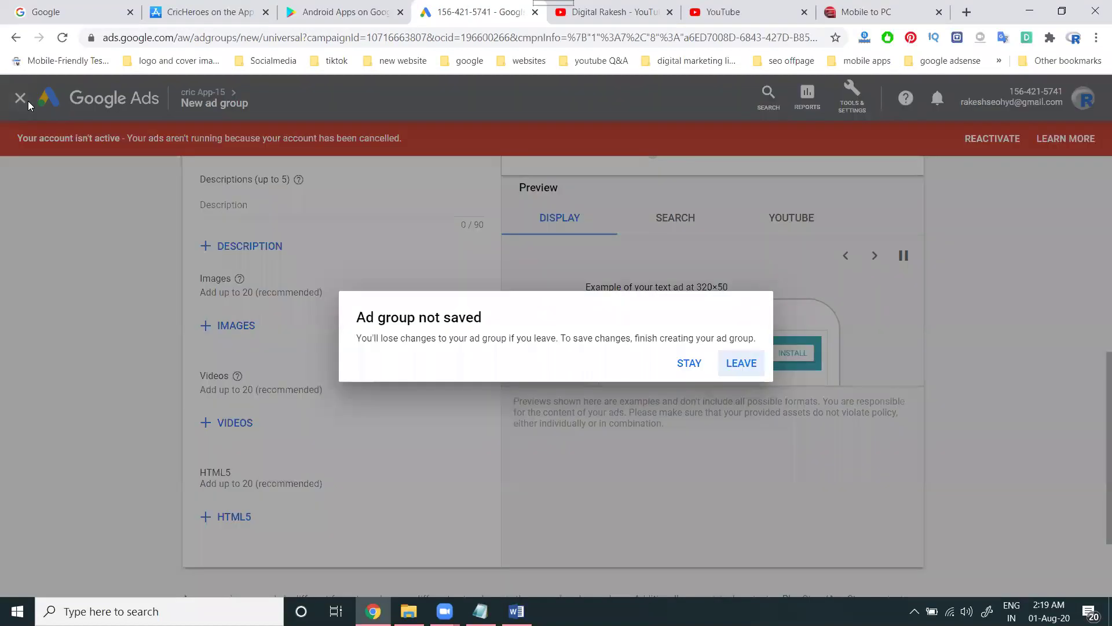
{"action": "left_click", "coordinate": [737, 364]}
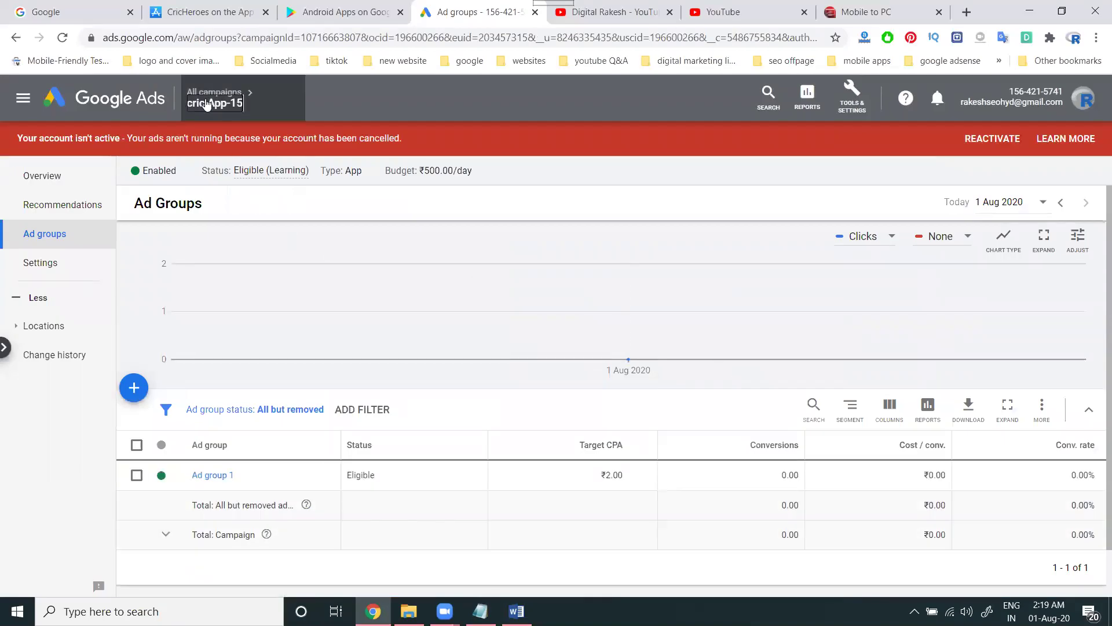
- Start a new campaign from the all campaigns list with the App promotion goal and the App campaign type
{"action": "mouse_move", "coordinate": [215, 98]}
{"action": "left_click", "coordinate": [207, 141]}
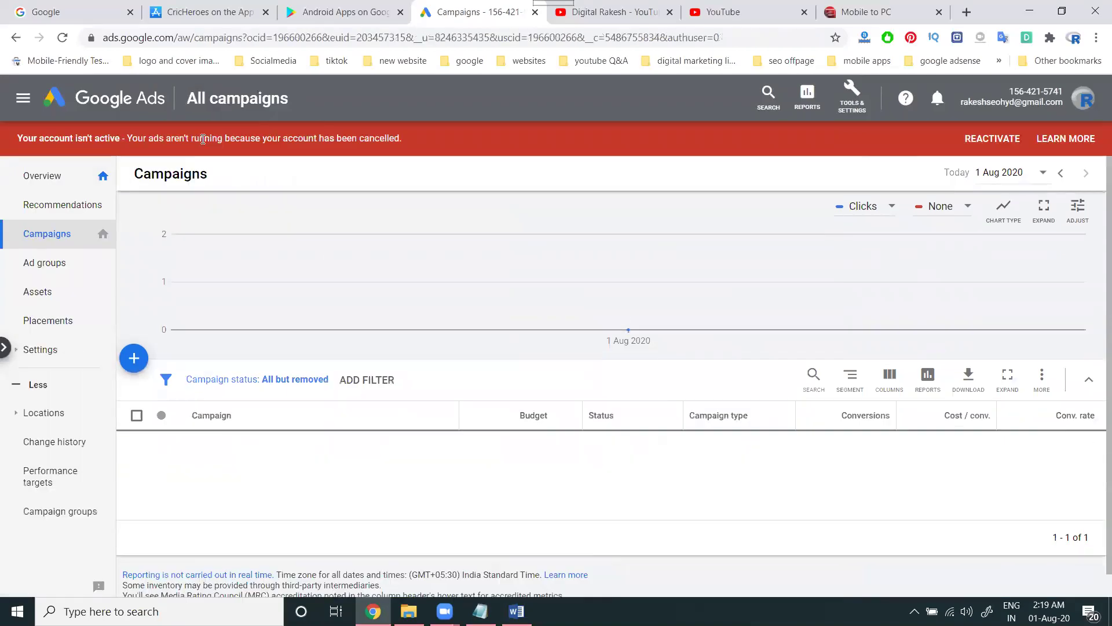
{"action": "left_click", "coordinate": [133, 357]}
{"action": "left_click", "coordinate": [169, 405]}
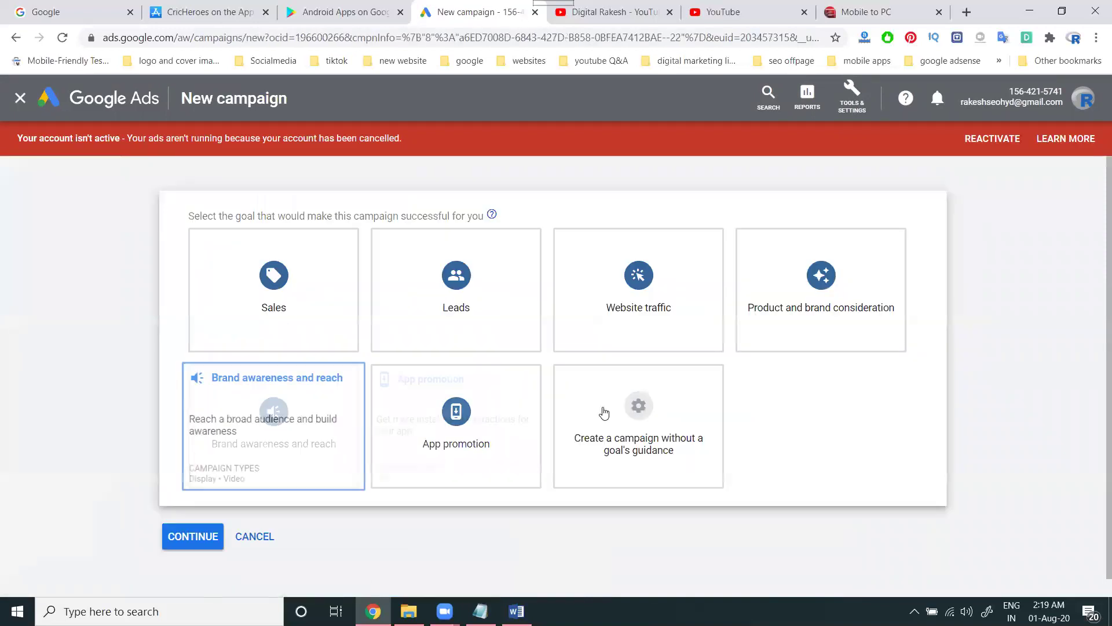
{"action": "left_click", "coordinate": [495, 410]}
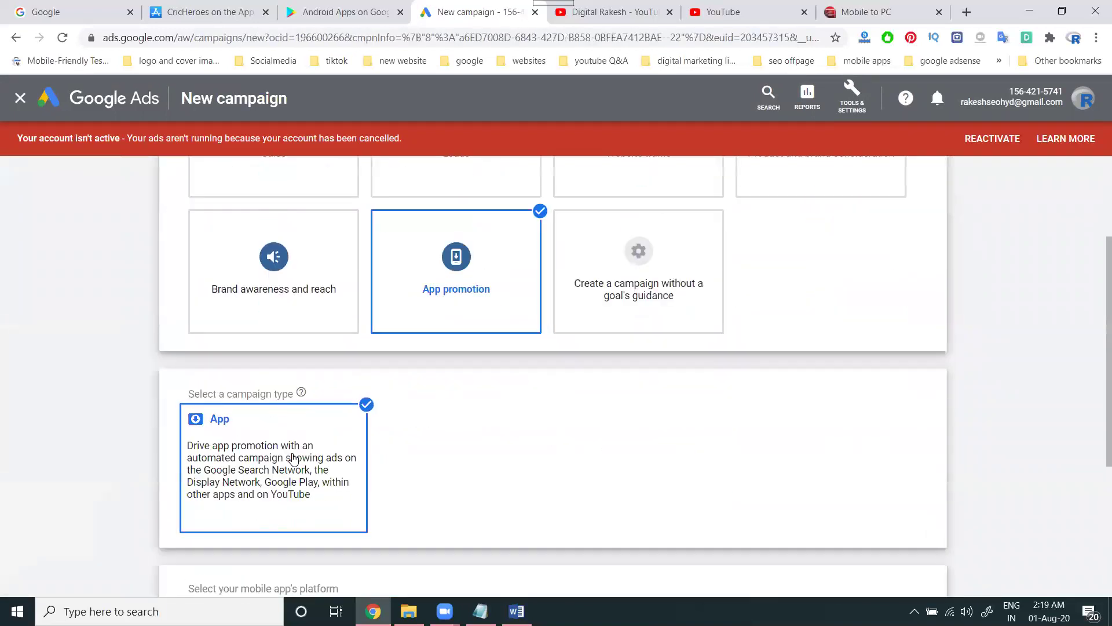
{"action": "left_click", "coordinate": [278, 377]}
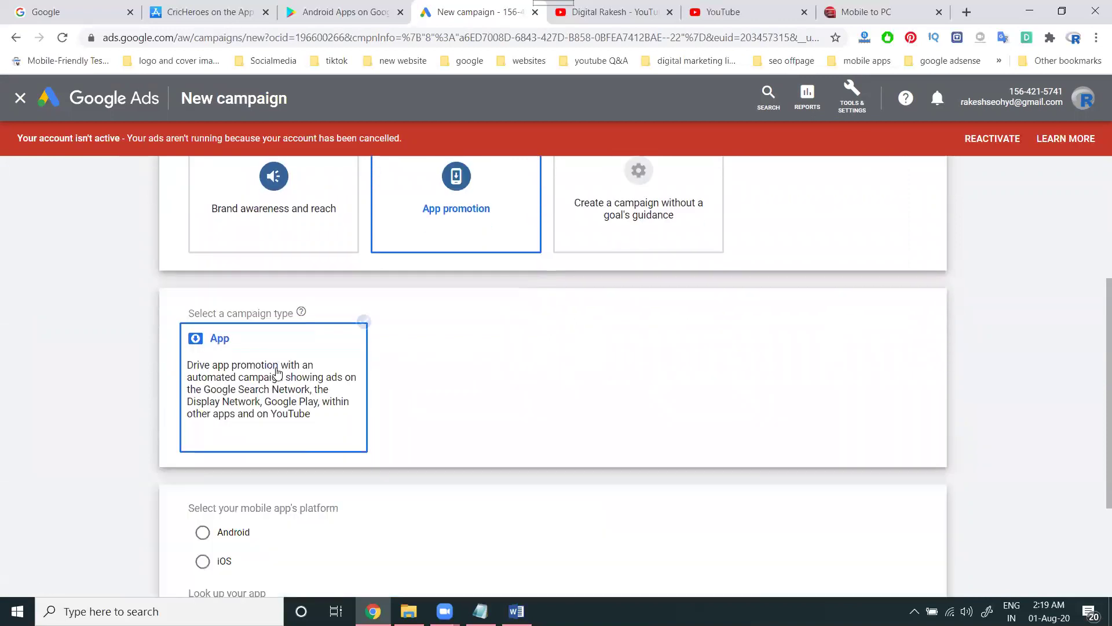
- Choose Android as the platform, search for "cricket", select World Cricket Championship 2 - WCC2, and continue to the campaign settings
{"action": "left_click", "coordinate": [241, 427]}
{"action": "left_click", "coordinate": [257, 511]}
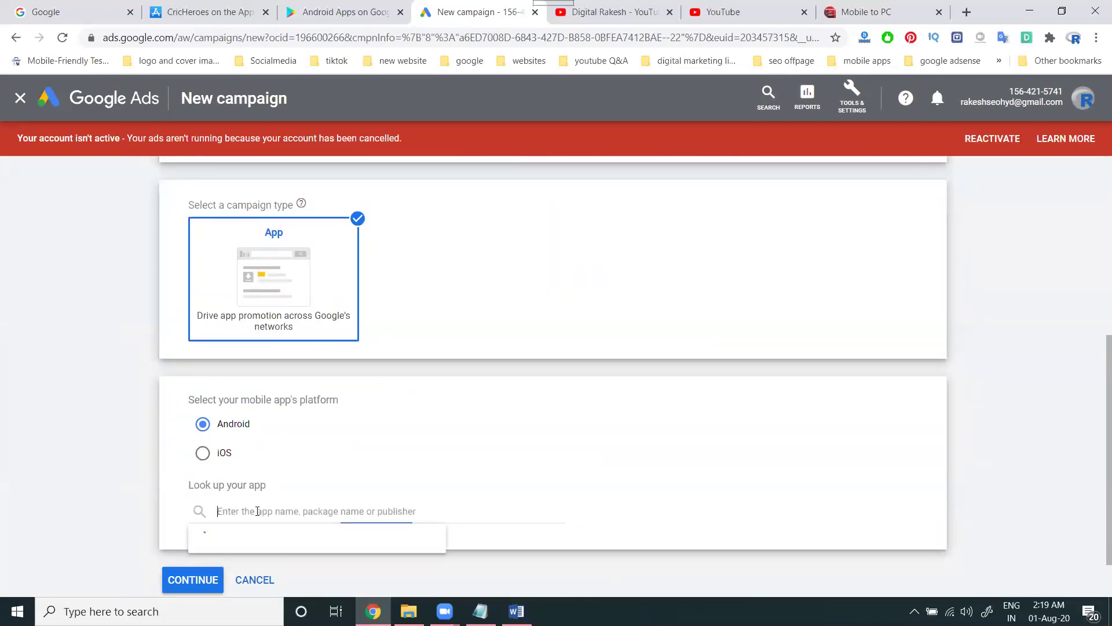
{"action": "type", "text": "cricket"}
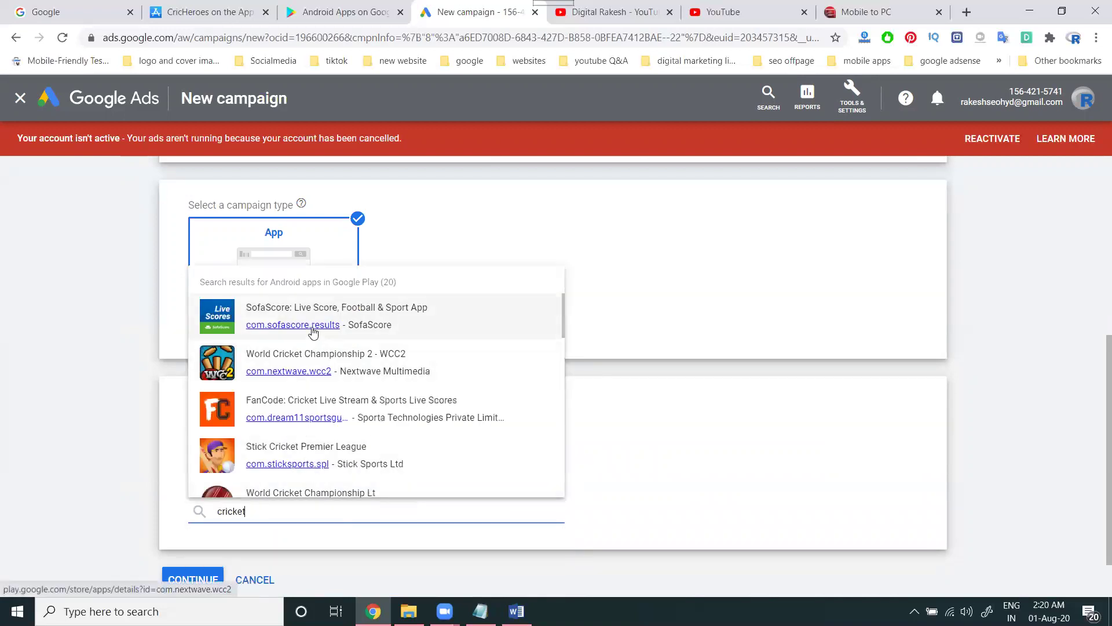
{"action": "left_click", "coordinate": [295, 364]}
{"action": "left_click", "coordinate": [195, 518]}
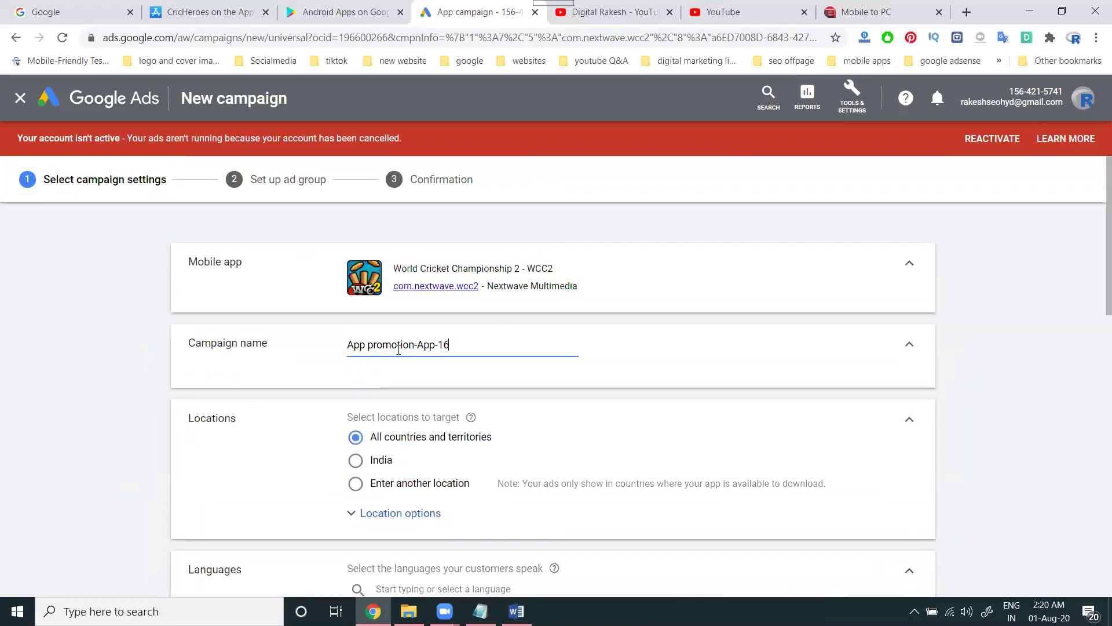
{"action": "scroll", "coordinate": [402, 361], "scroll_direction": "down", "scroll_amount": 6}
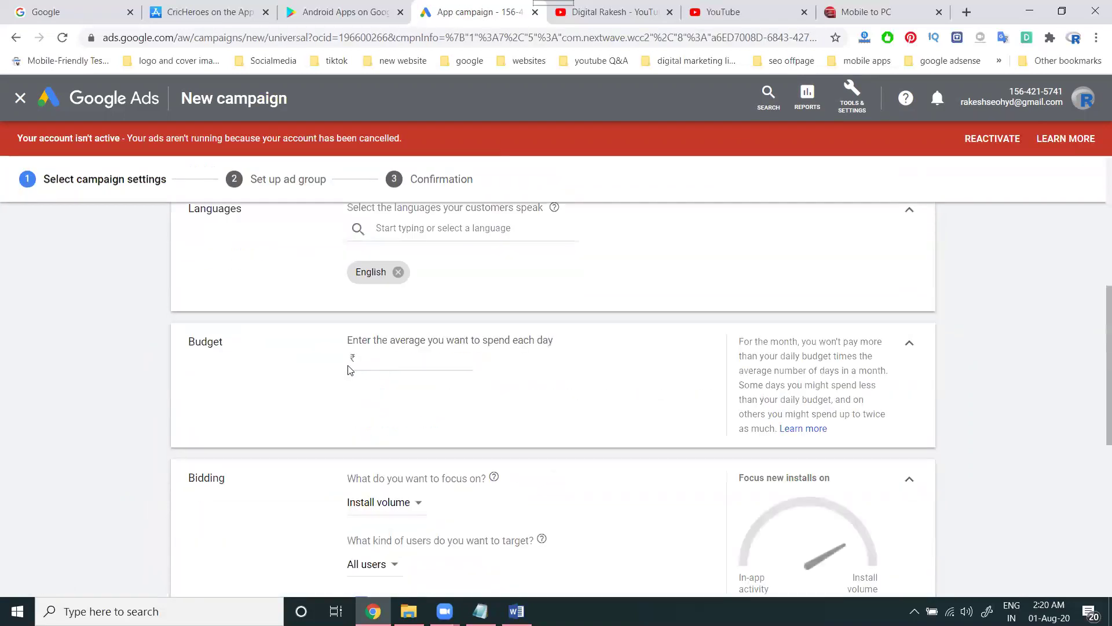
- Enter the average daily budget and the target cost per install, save the campaign settings and continue to the ad group setup
{"action": "left_click", "coordinate": [380, 363]}
{"action": "left_click", "coordinate": [159, 391]}
{"action": "scroll", "coordinate": [159, 391], "scroll_direction": "down", "scroll_amount": 7}
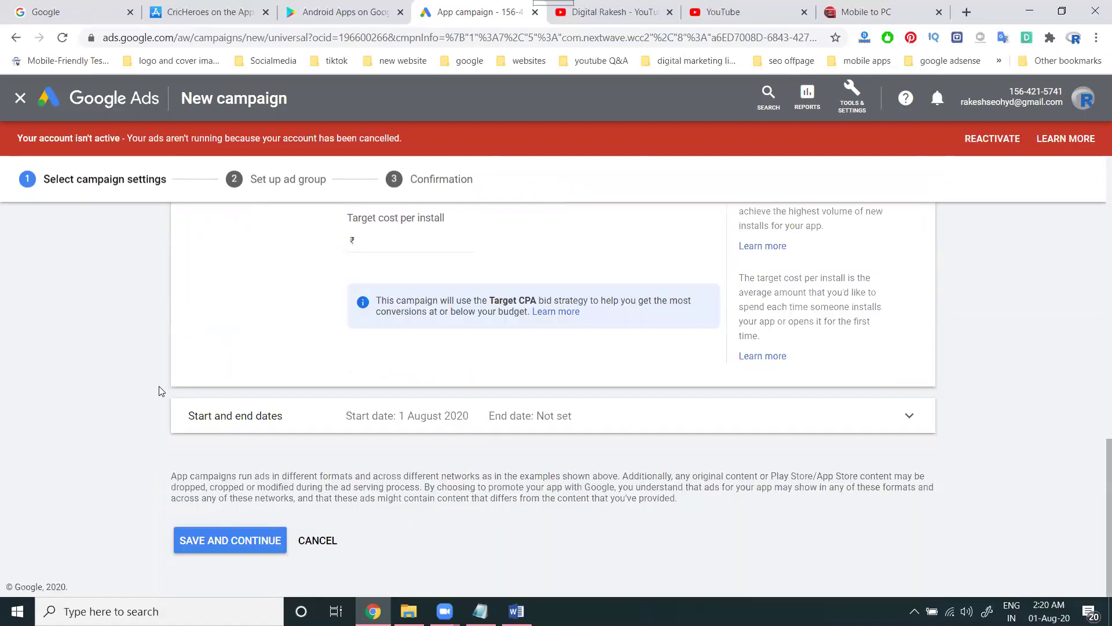
{"action": "left_click", "coordinate": [389, 251]}
{"action": "left_click", "coordinate": [261, 280]}
{"action": "left_click", "coordinate": [259, 537]}
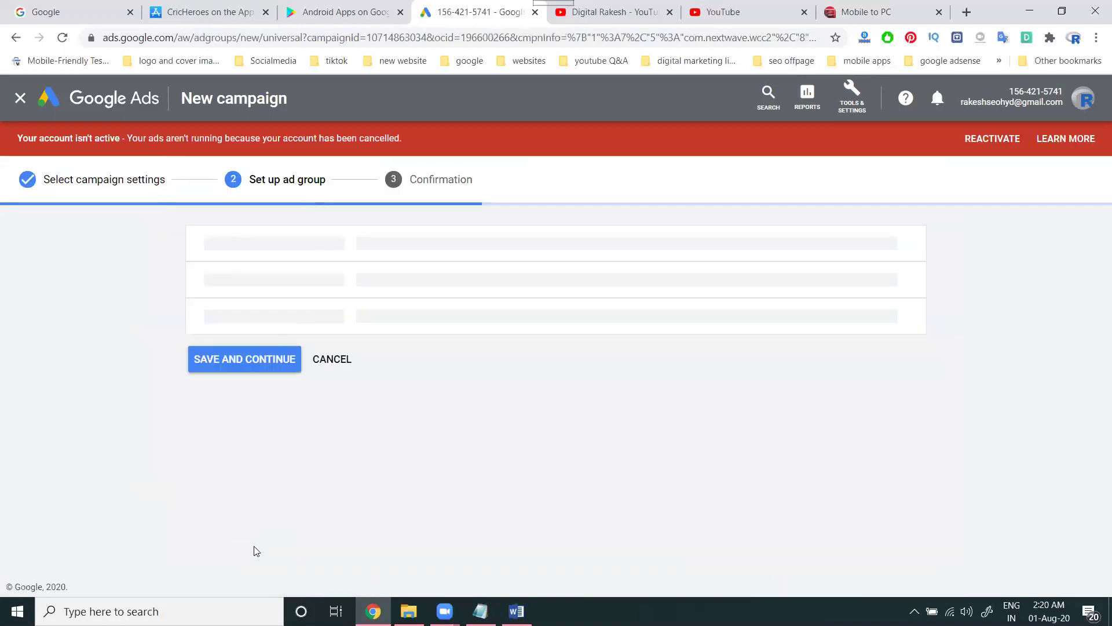
- Look over the ad assets section and view the Search and Google Play previews of the World Cricket Championship 2 ad
{"action": "scroll", "coordinate": [1022, 413], "scroll_direction": "down", "scroll_amount": 5}
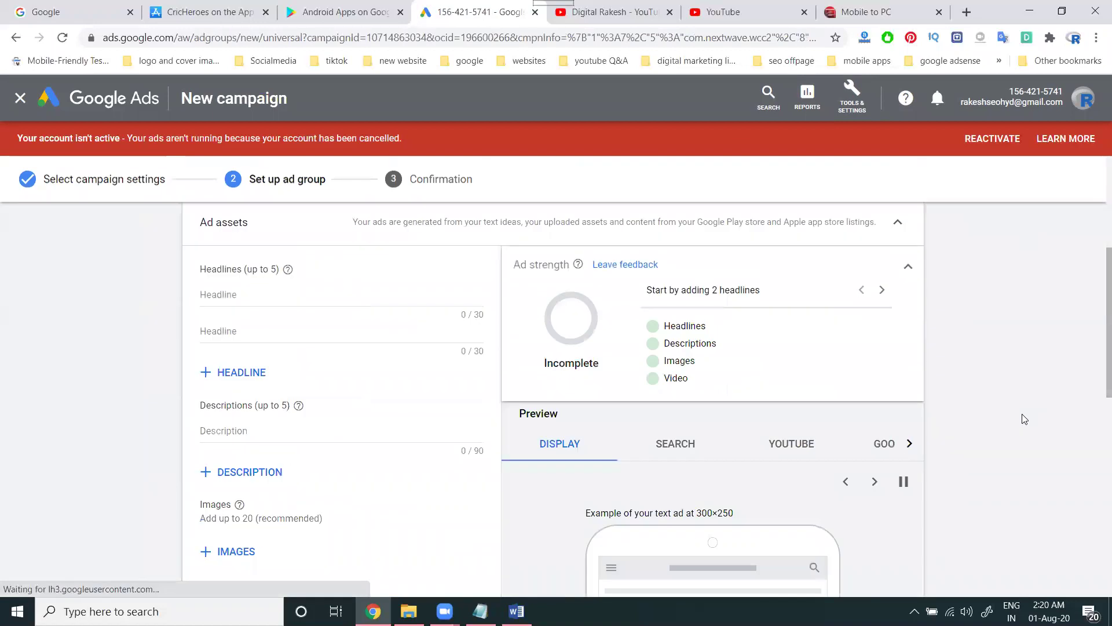
{"action": "scroll", "coordinate": [1022, 413], "scroll_direction": "down", "scroll_amount": 2}
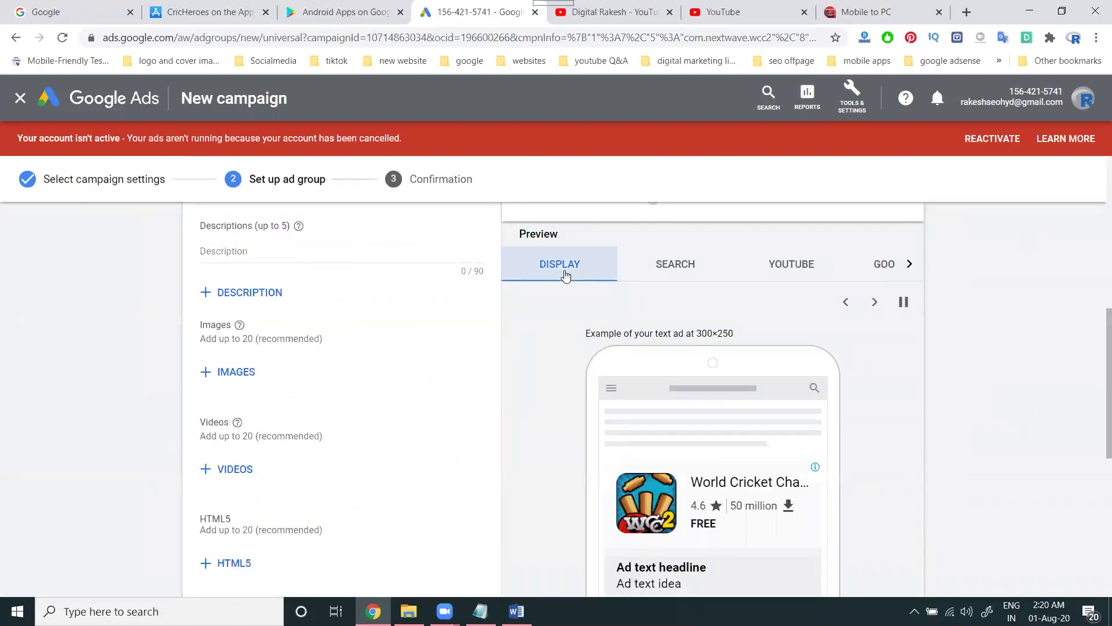
{"action": "left_click", "coordinate": [661, 268]}
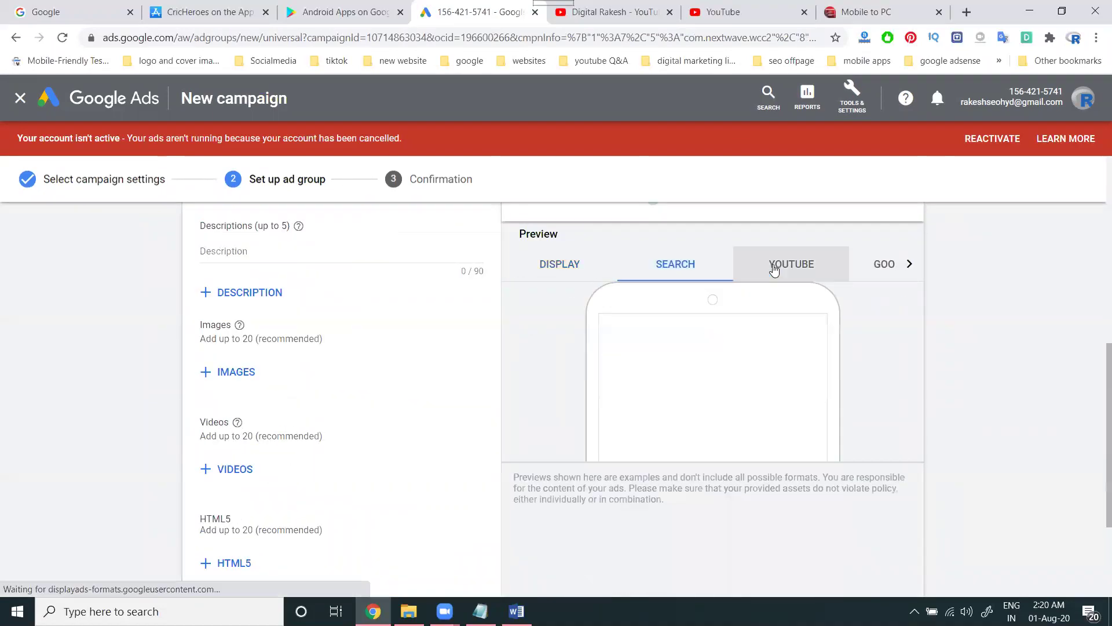
{"action": "left_click", "coordinate": [887, 268]}
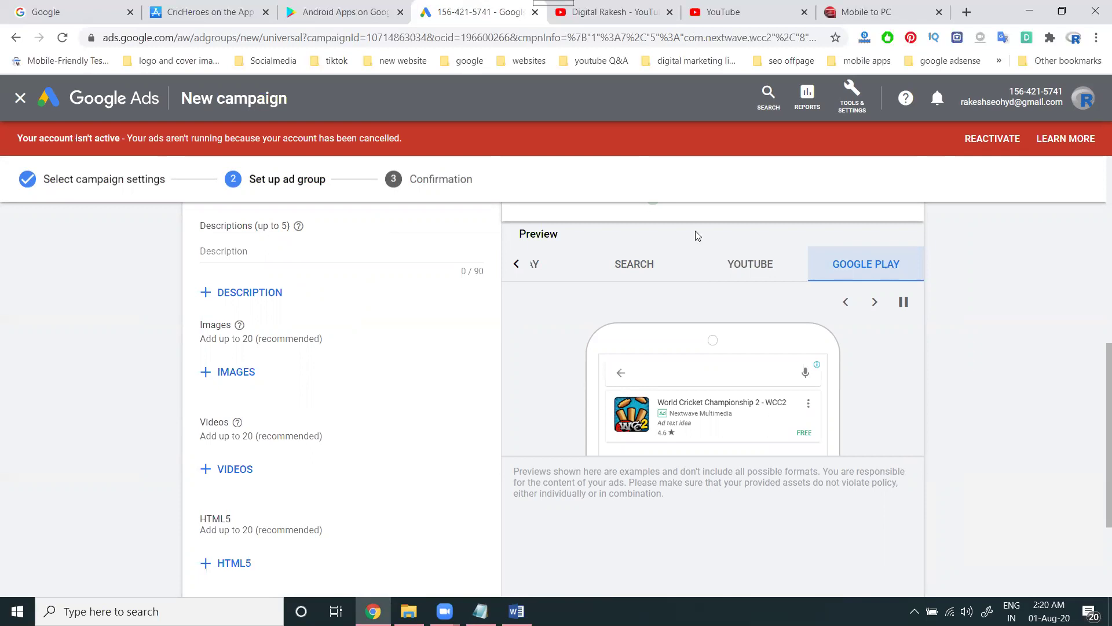
- Switch to the App Store page for CricHeroes, shorten its address to apps.apple.com, and look over Apple's App Store overview page
{"action": "left_click", "coordinate": [234, 13]}
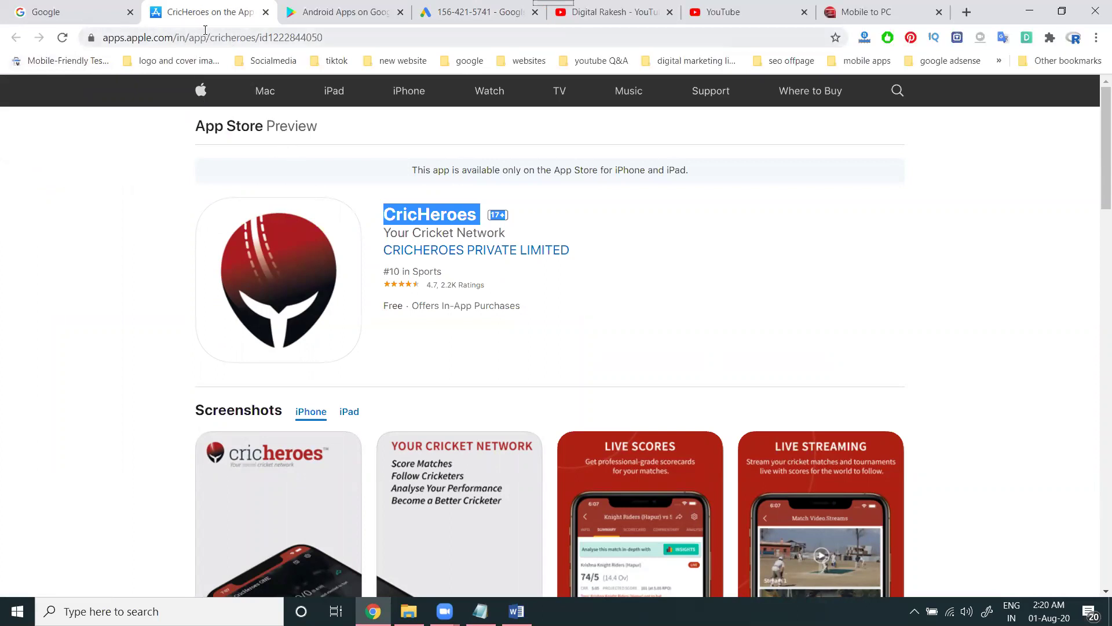
{"action": "left_click_drag", "start_coordinate": [209, 38], "coordinate": [377, 42]}
{"action": "key", "text": "BackSpace"}
{"action": "key", "text": "Return"}
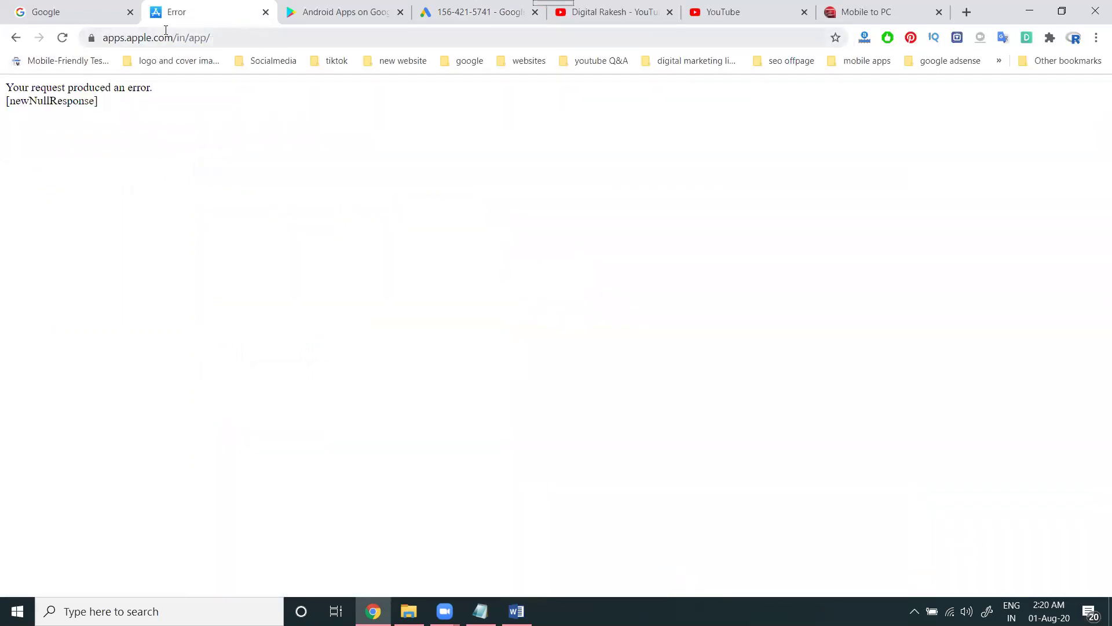
{"action": "left_click_drag", "start_coordinate": [205, 39], "coordinate": [248, 38]}
{"action": "key", "text": "BackSpace"}
{"action": "key", "text": "Return"}
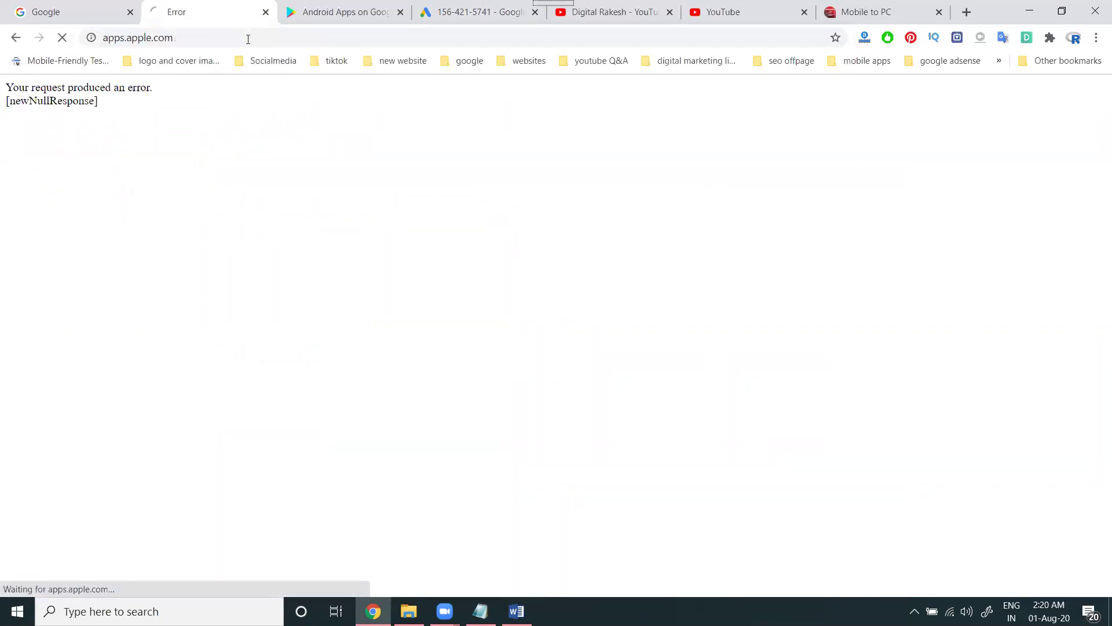
{"action": "scroll", "coordinate": [400, 273], "scroll_direction": "down", "scroll_amount": 4}
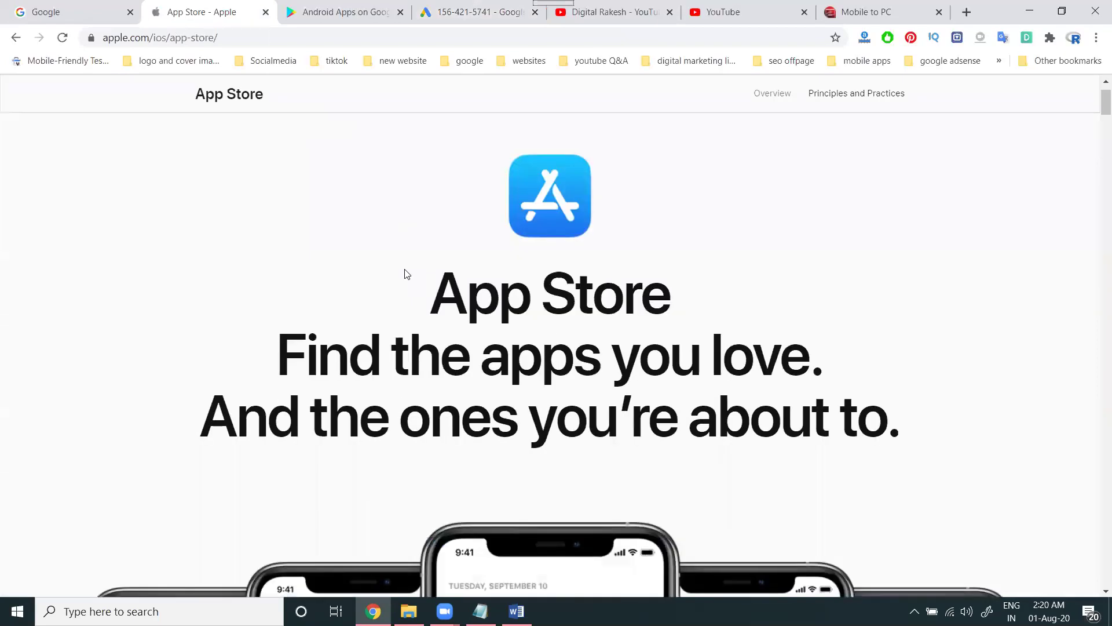
{"action": "scroll", "coordinate": [396, 272], "scroll_direction": "down", "scroll_amount": 7}
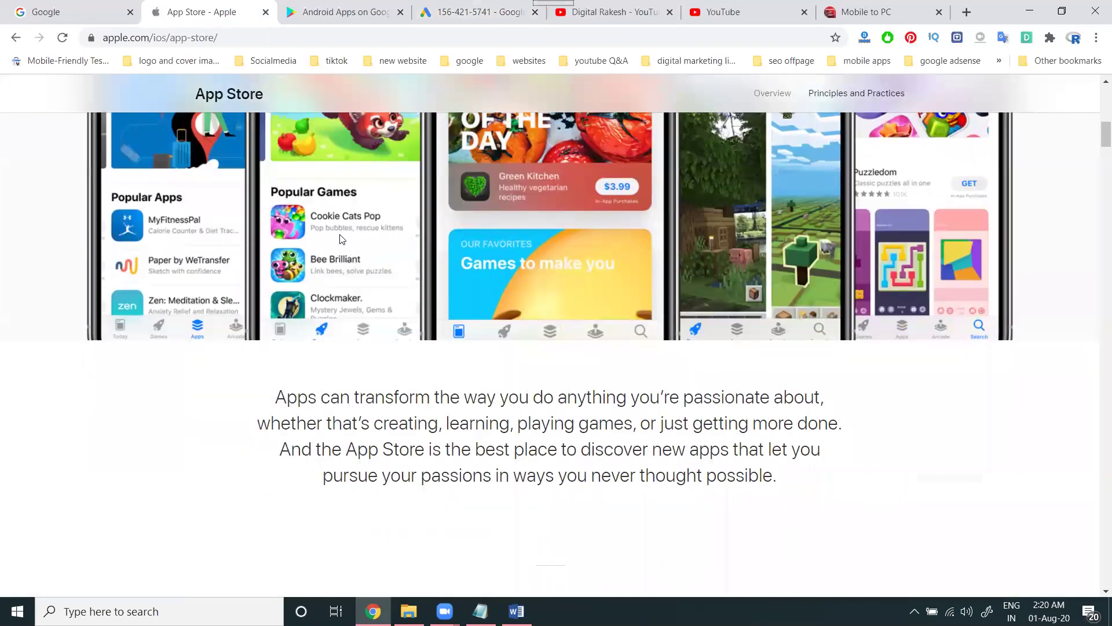
{"action": "left_click", "coordinate": [866, 9]}
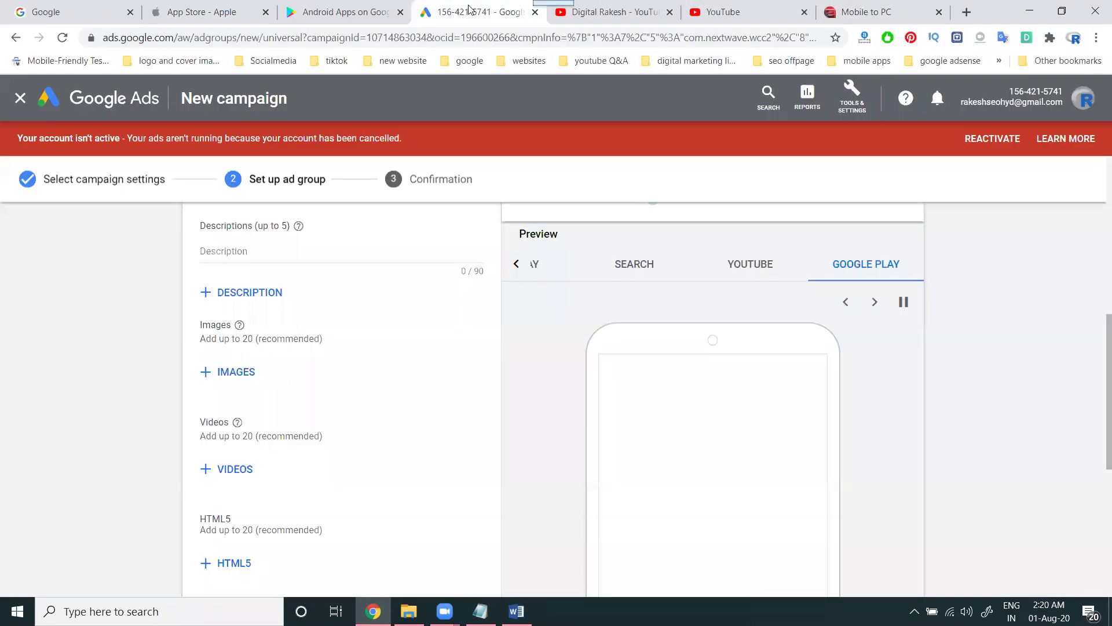
- Return to the Google Ads campaign and compare the ad previews for Search, YouTube and Google Play
{"action": "left_click", "coordinate": [475, 12]}
{"action": "scroll", "coordinate": [898, 379], "scroll_direction": "down", "scroll_amount": 5}
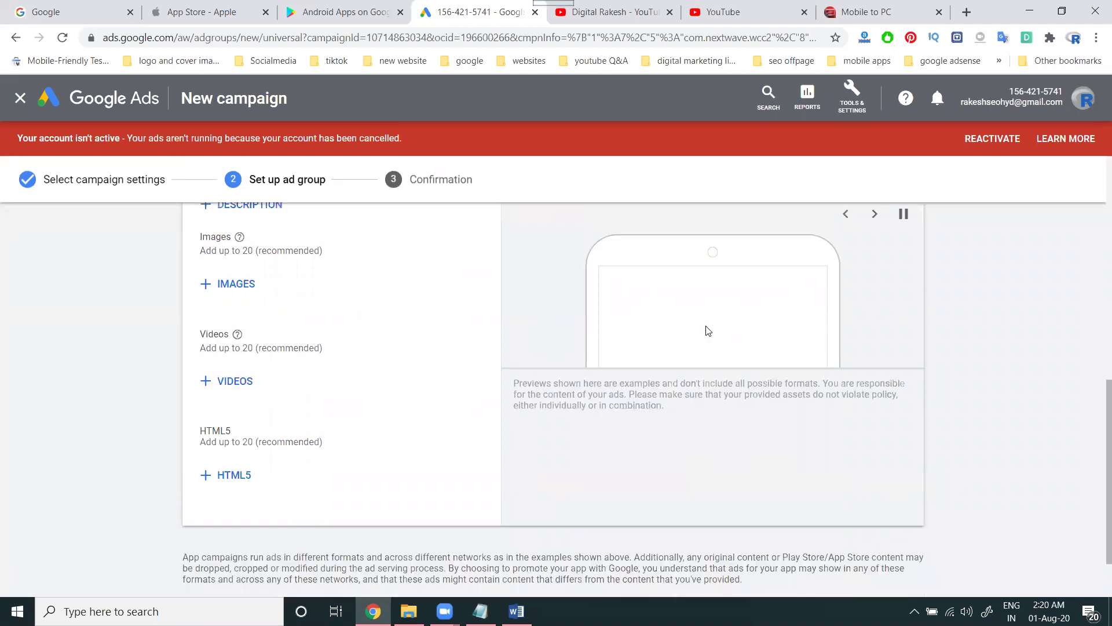
{"action": "scroll", "coordinate": [990, 370], "scroll_direction": "up", "scroll_amount": 5}
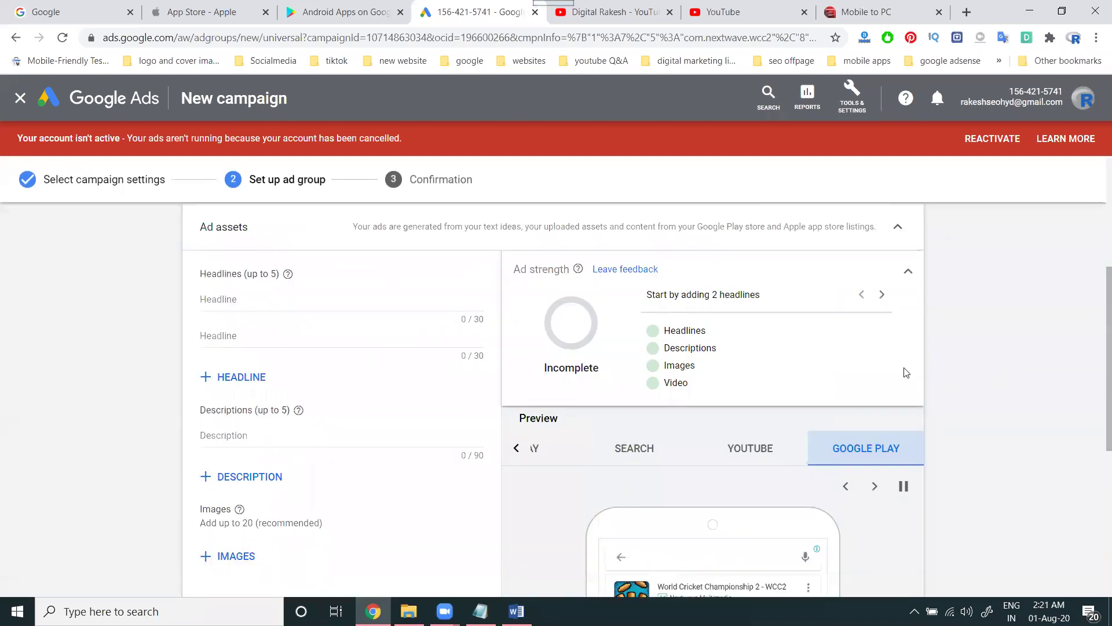
{"action": "left_click", "coordinate": [517, 450]}
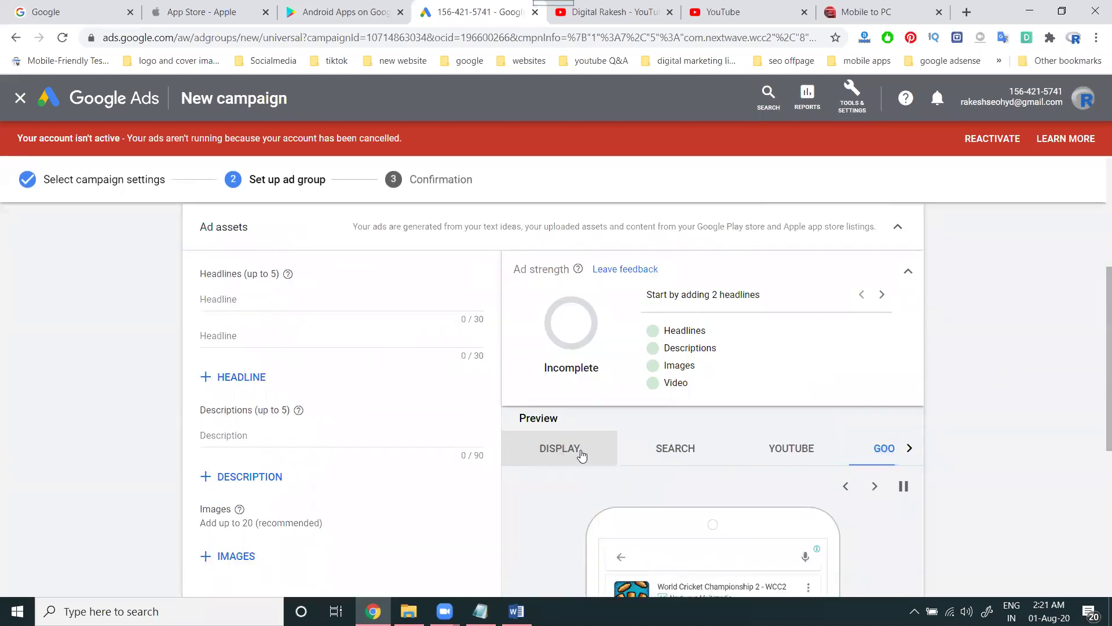
{"action": "left_click", "coordinate": [661, 452]}
{"action": "left_click", "coordinate": [751, 454]}
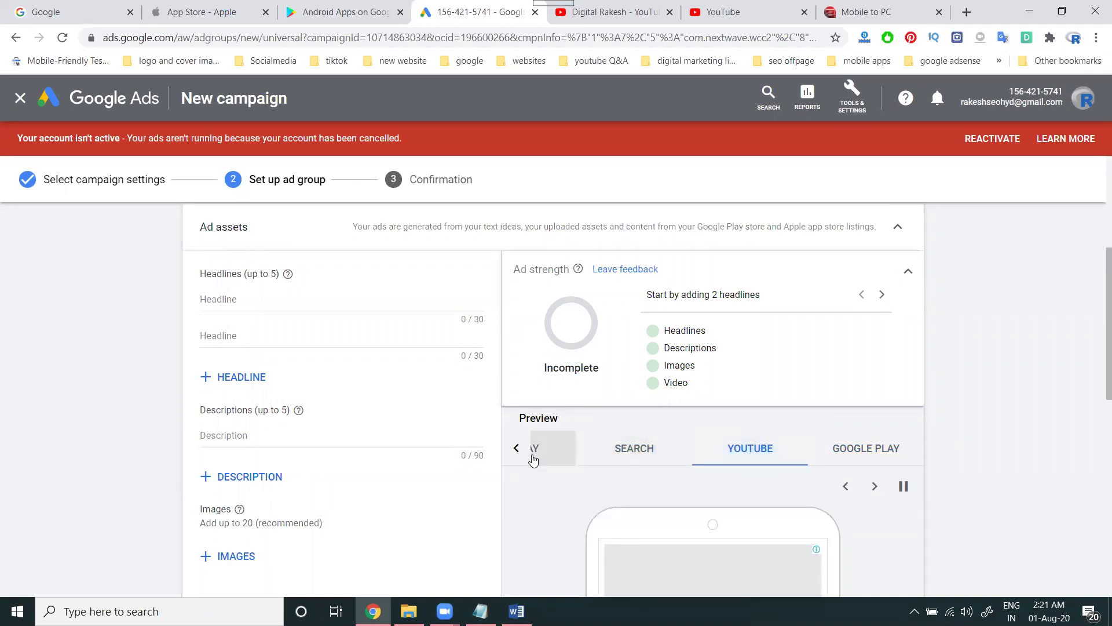
{"action": "left_click", "coordinate": [532, 452]}
{"action": "left_click", "coordinate": [692, 456]}
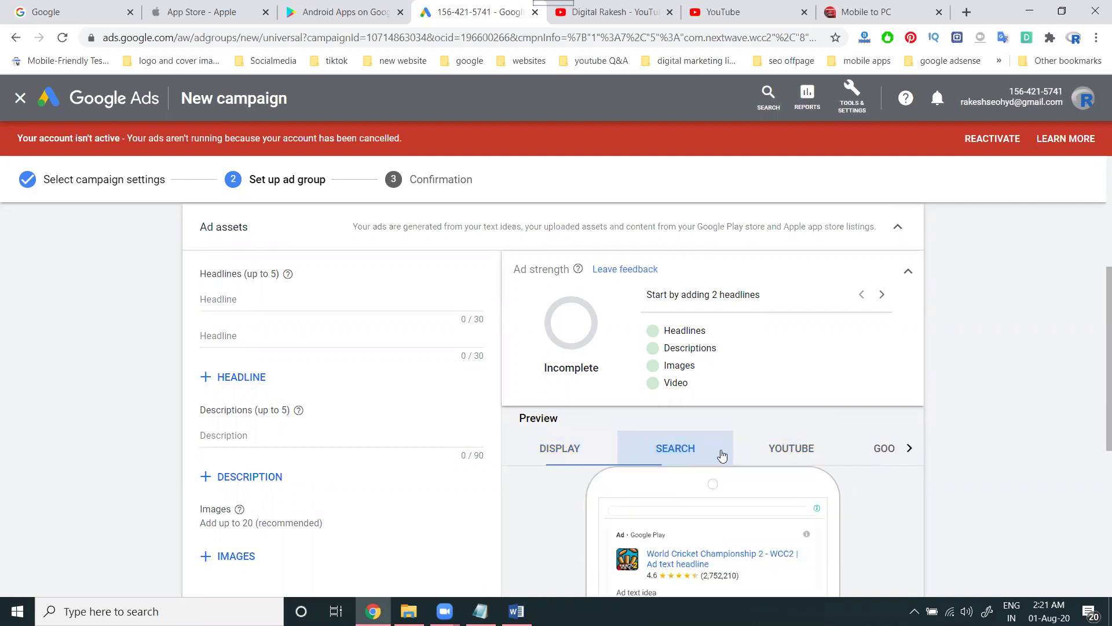
{"action": "left_click", "coordinate": [789, 452]}
{"action": "left_click", "coordinate": [865, 453]}
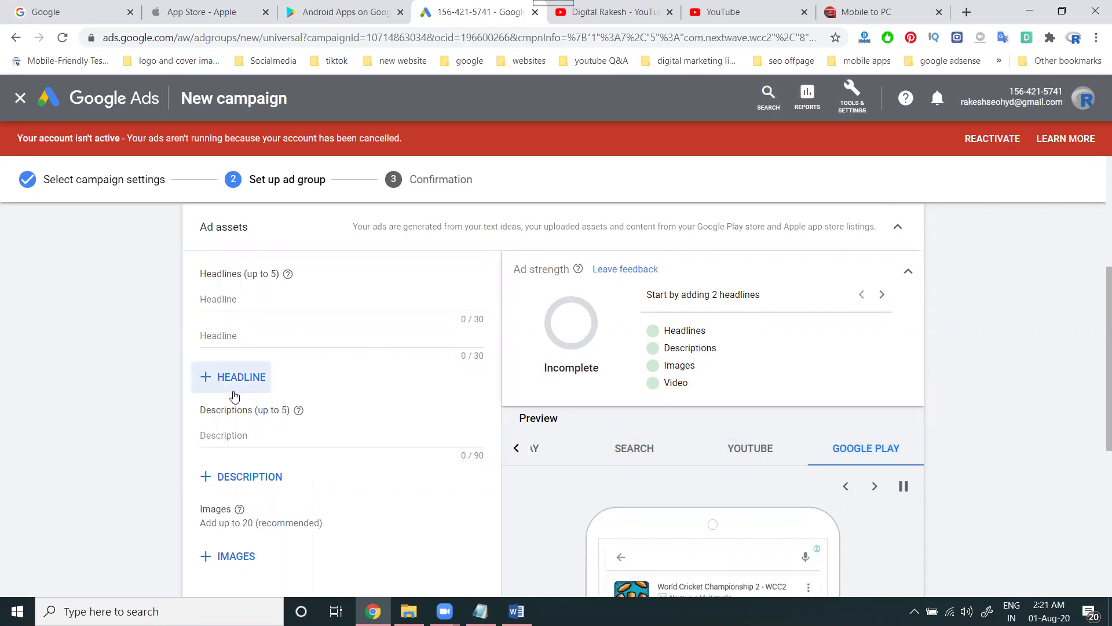
- Open the HTML5 asset chooser, look over its upload and existing asset options, and cancel without adding a file
{"action": "scroll", "coordinate": [232, 461], "scroll_direction": "down", "scroll_amount": 3}
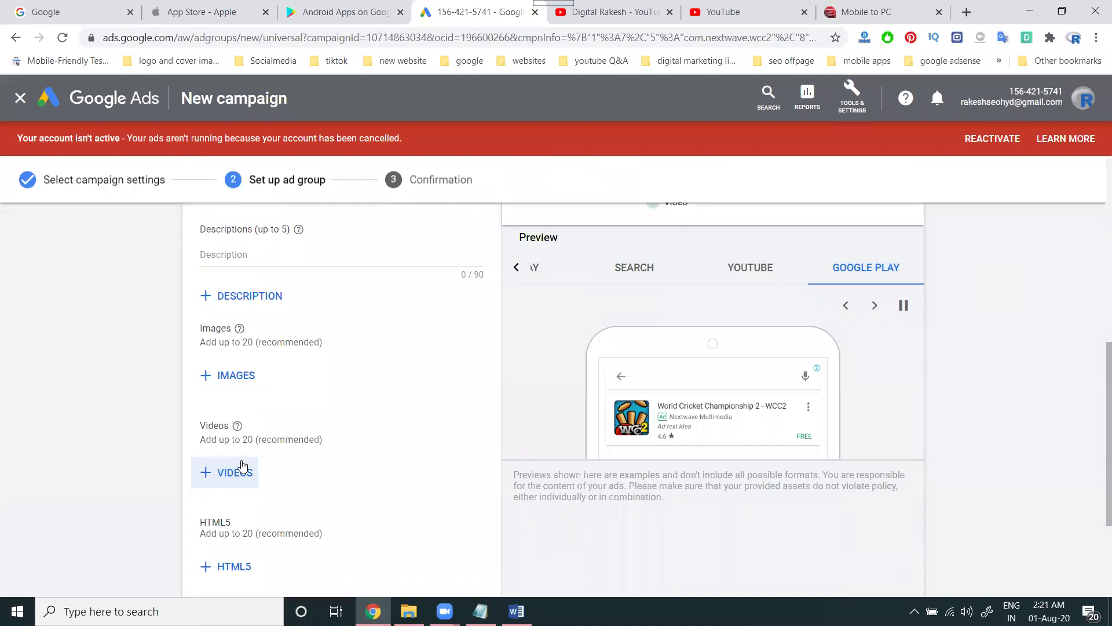
{"action": "scroll", "coordinate": [242, 466], "scroll_direction": "down", "scroll_amount": 2}
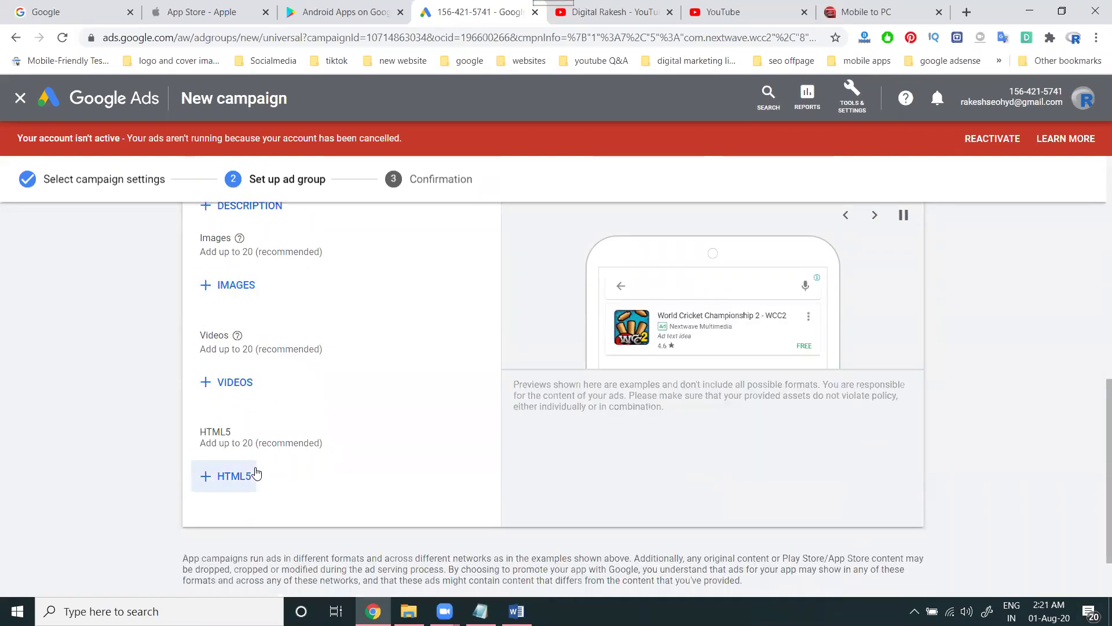
{"action": "left_click", "coordinate": [257, 474]}
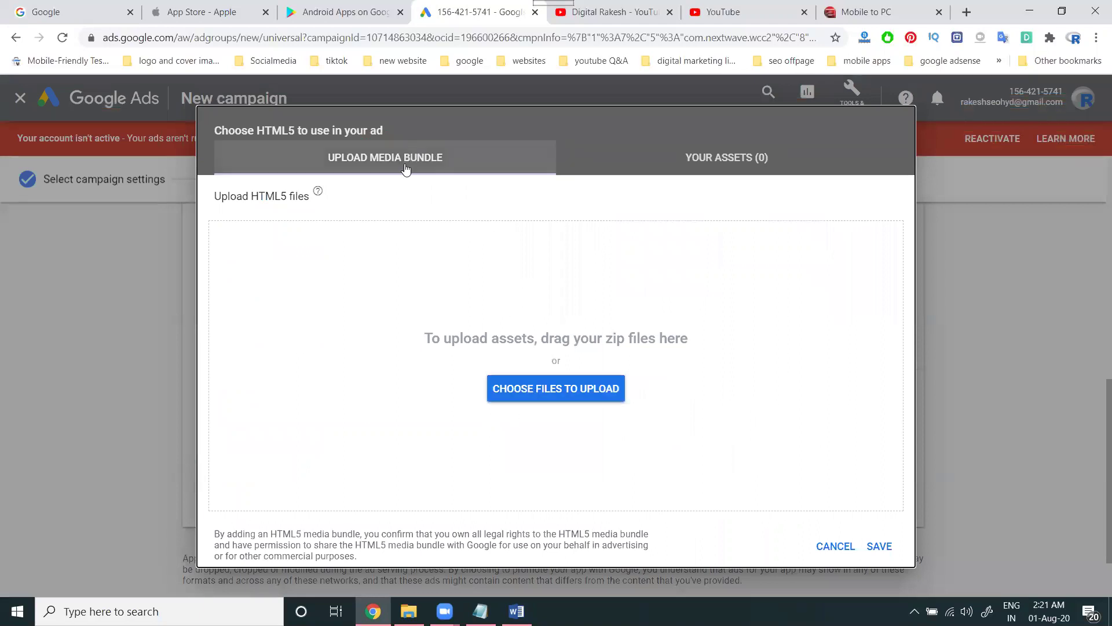
{"action": "left_click", "coordinate": [725, 169]}
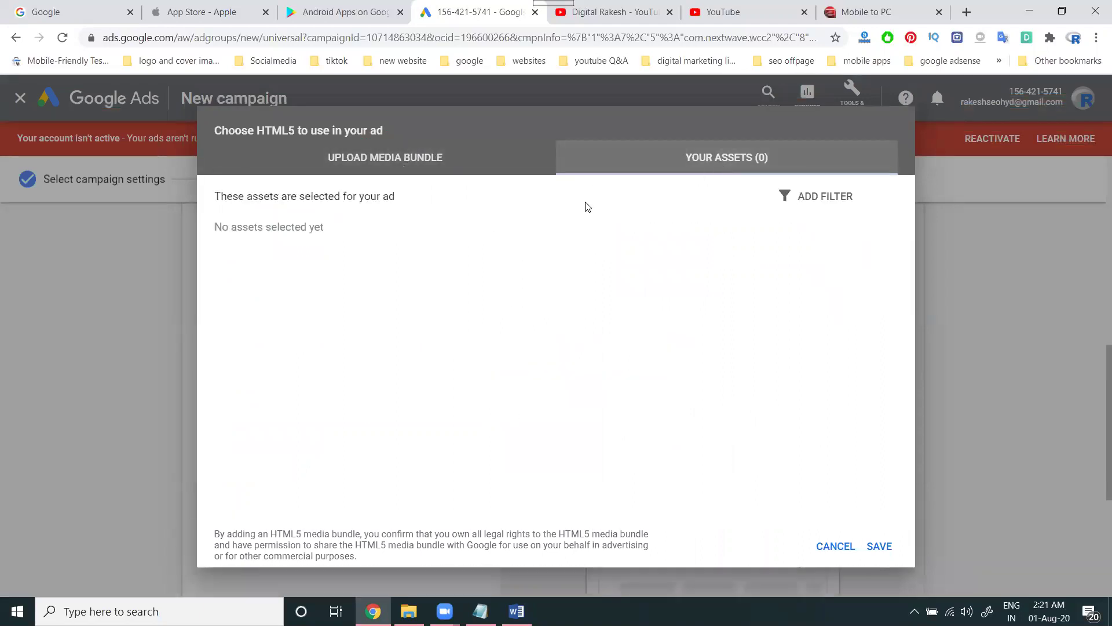
{"action": "left_click", "coordinate": [823, 547]}
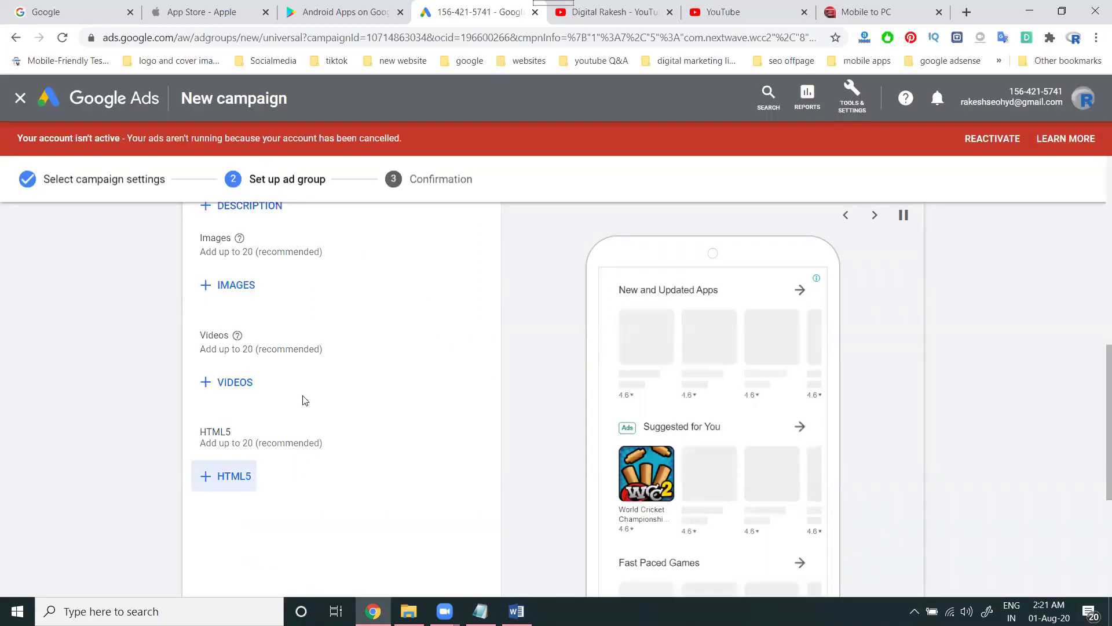
- Open the image chooser, look through its upload, recently used and existing asset options, and cancel without adding an image
{"action": "left_click", "coordinate": [229, 292]}
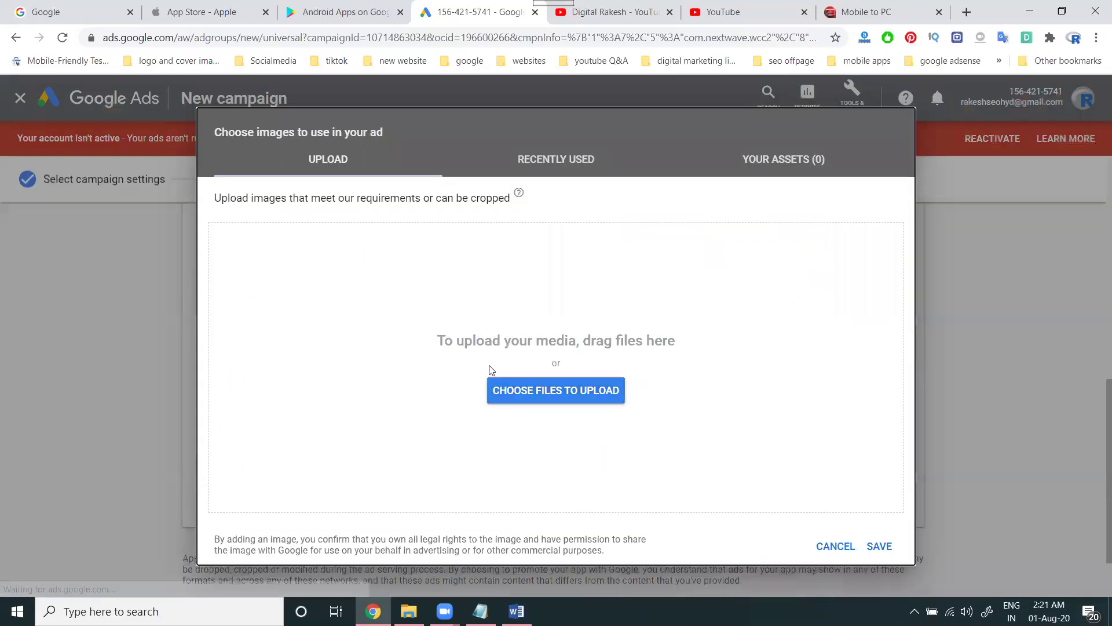
{"action": "left_click", "coordinate": [547, 167]}
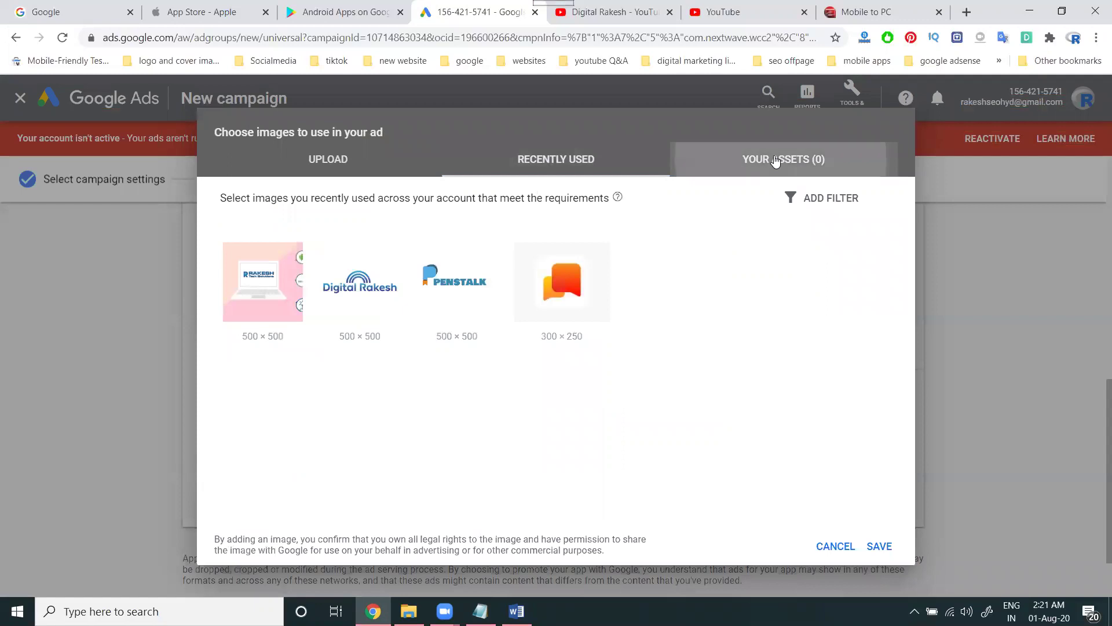
{"action": "left_click", "coordinate": [770, 157]}
{"action": "left_click", "coordinate": [339, 162]}
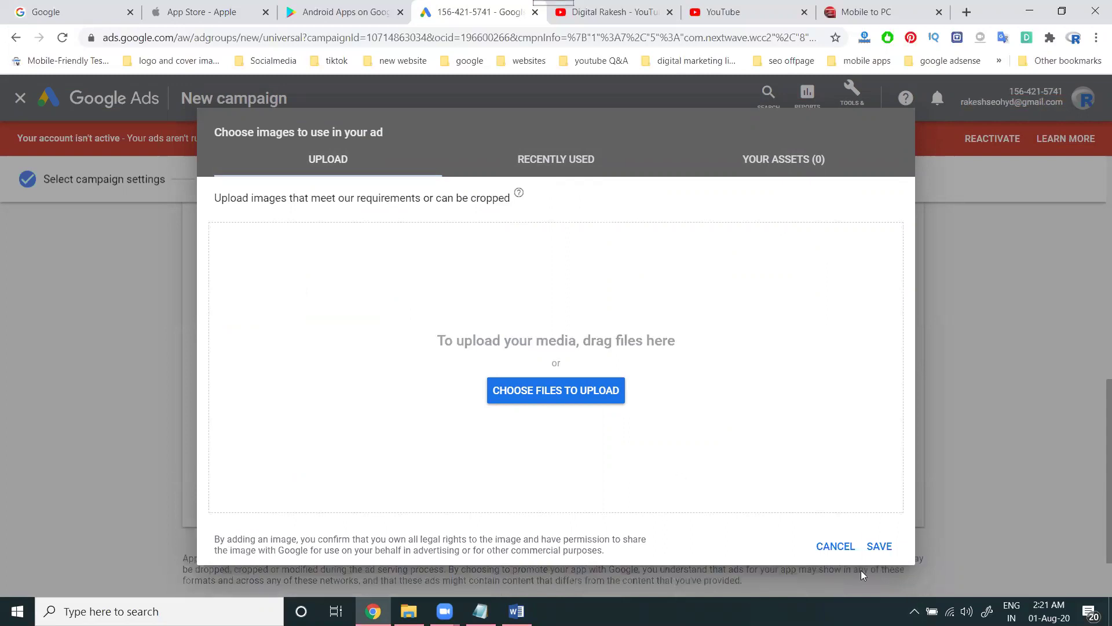
{"action": "left_click", "coordinate": [838, 547]}
{"action": "scroll", "coordinate": [992, 356], "scroll_direction": "up", "scroll_amount": 5}
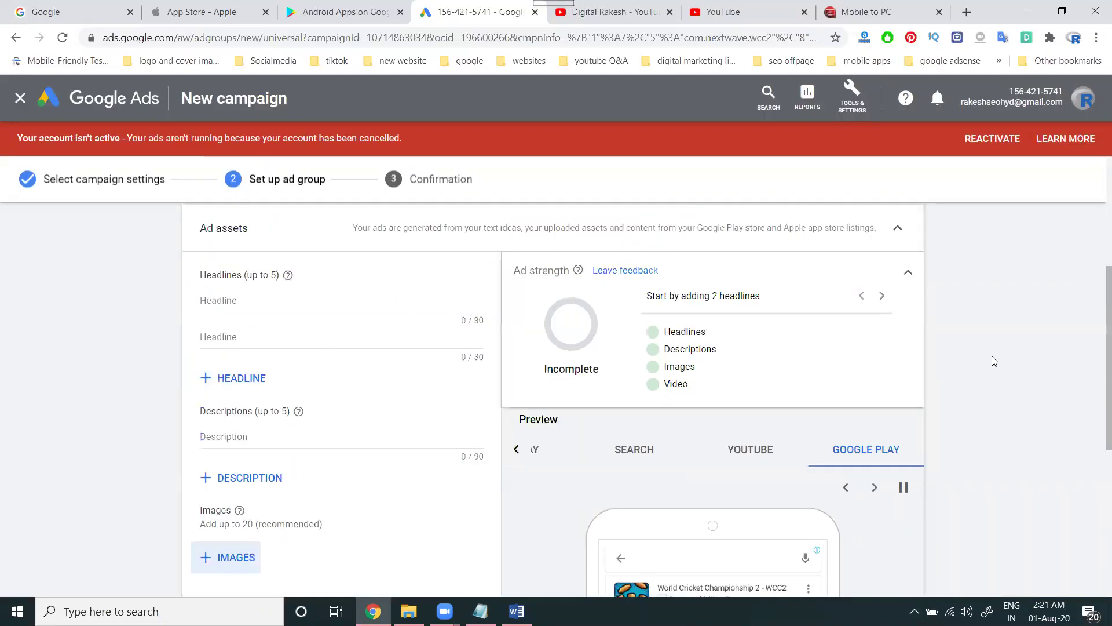